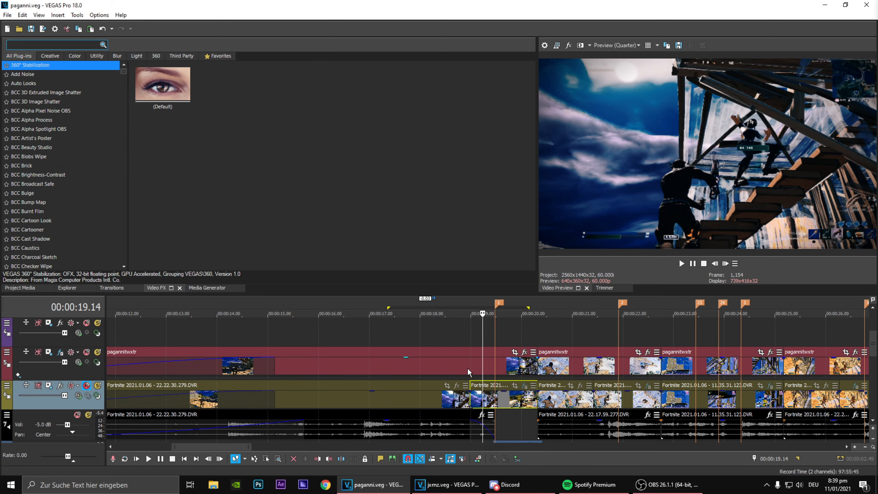
Search the video effects for "shake" and apply the S_Shake preset "builduppp" to the first pagannitwxtr clip.
scroll(473, 367, "down", 3)
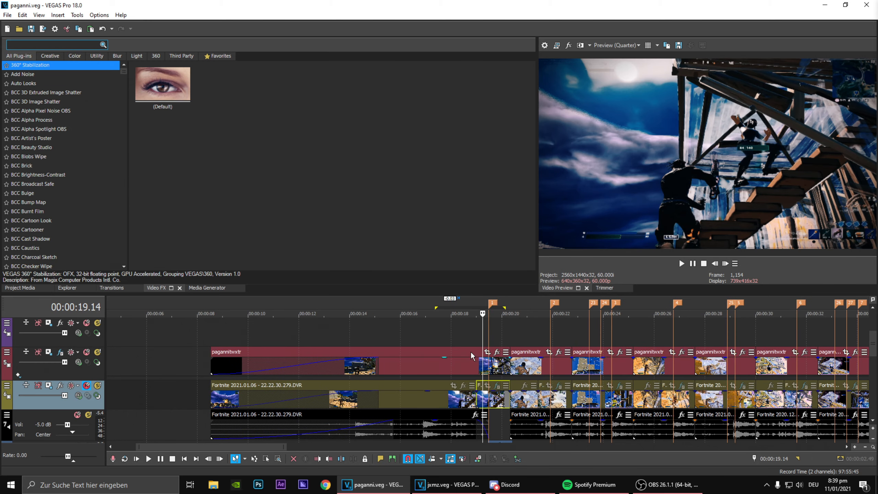
left_click(462, 329)
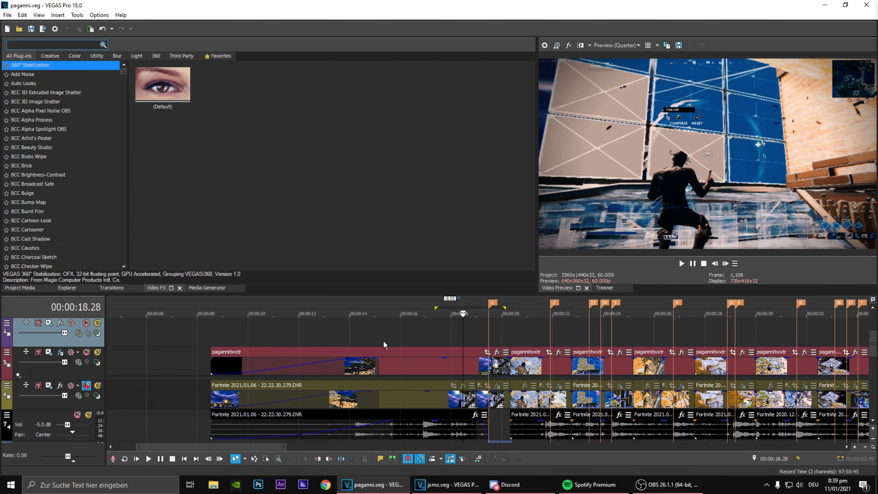
left_click(433, 333)
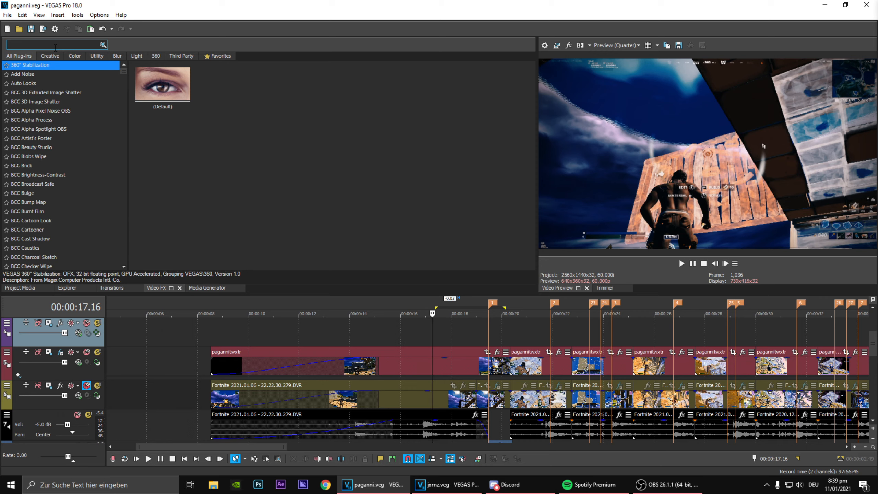
left_click(51, 48)
type("sahek")
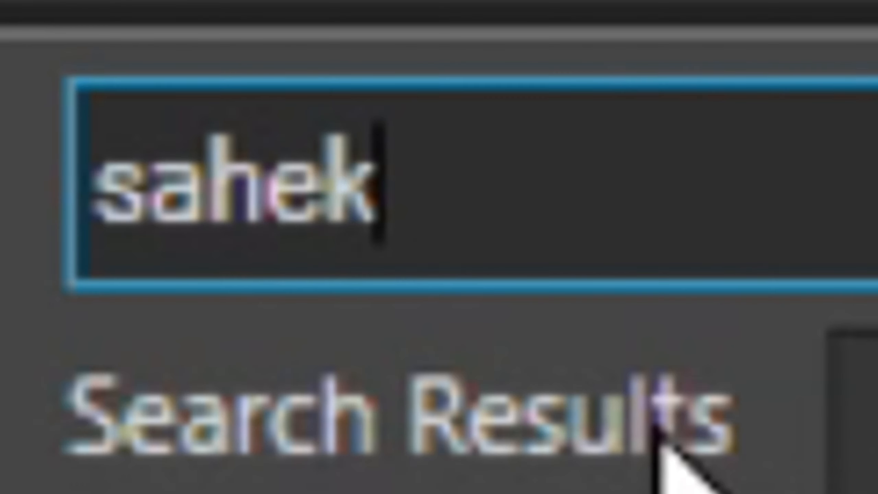
key("BackSpace")
key("BackSpace")
key("BackSpace")
key("BackSpace")
key("BackSpace")
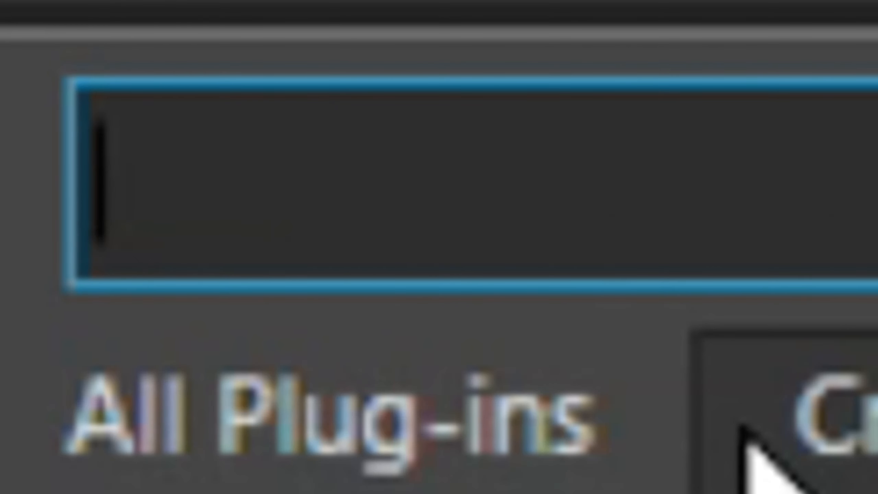
type("shake")
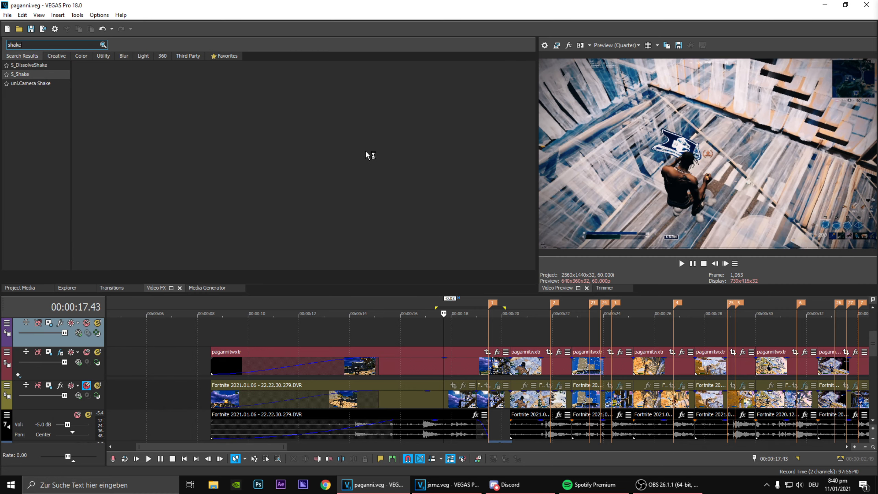
left_click_drag(464, 95, 451, 358)
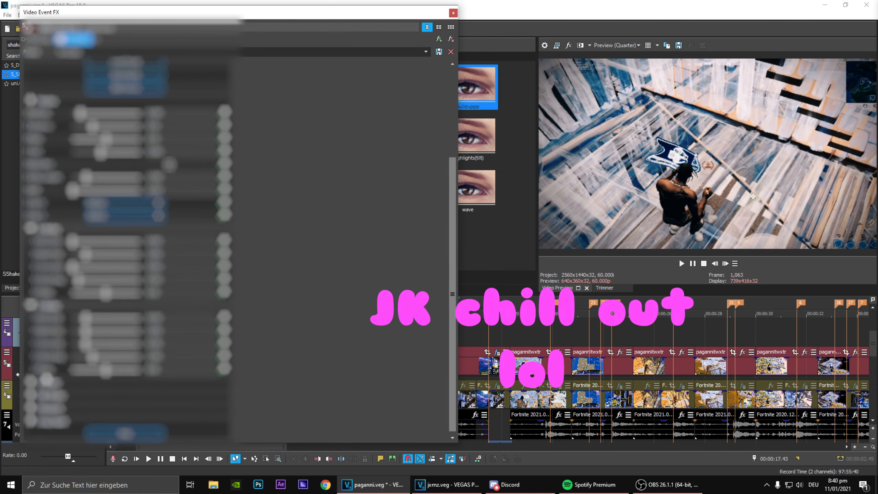
Expand the Tilt Shake, Channels, Crop Input and Mocha parameter groups of S_Shake to review their settings.
left_click(32, 385)
scroll(56, 396, "down", 3)
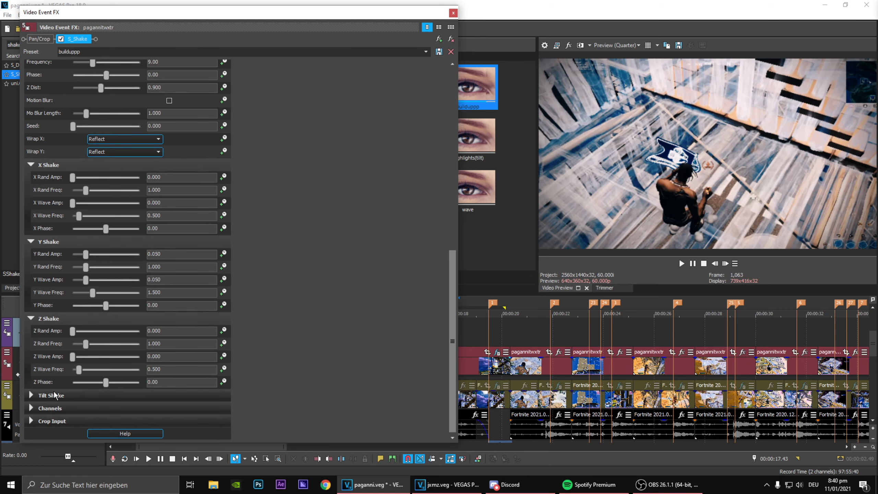
left_click(28, 396)
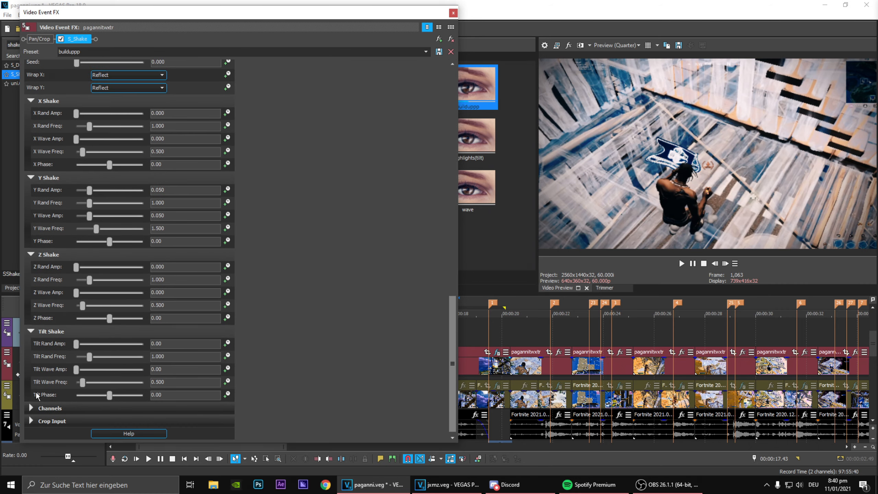
left_click(30, 408)
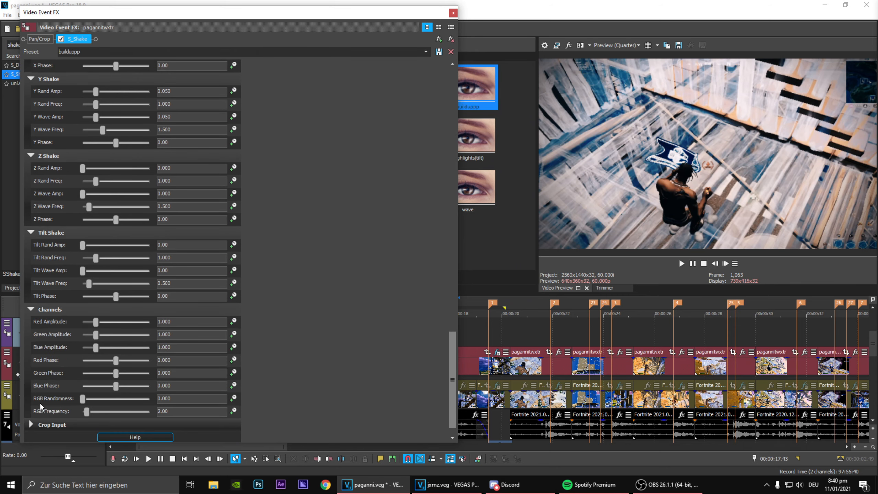
left_click(31, 425)
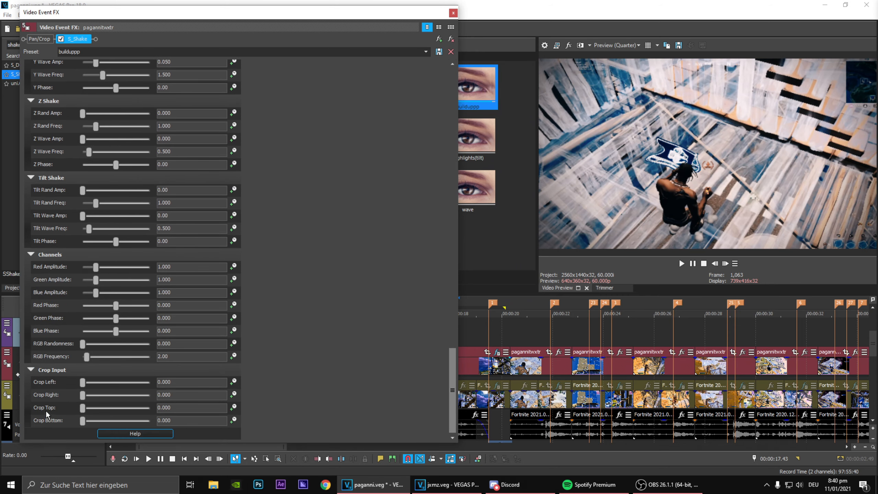
scroll(48, 408, "up", 10)
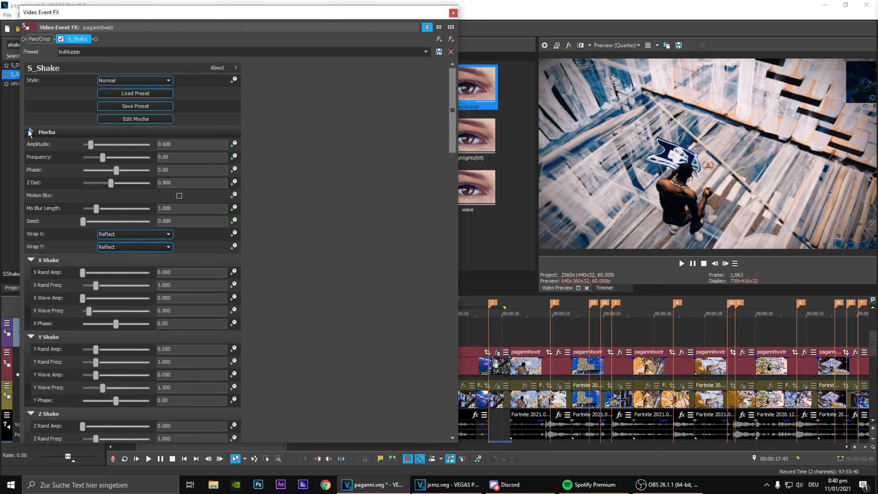
left_click(30, 132)
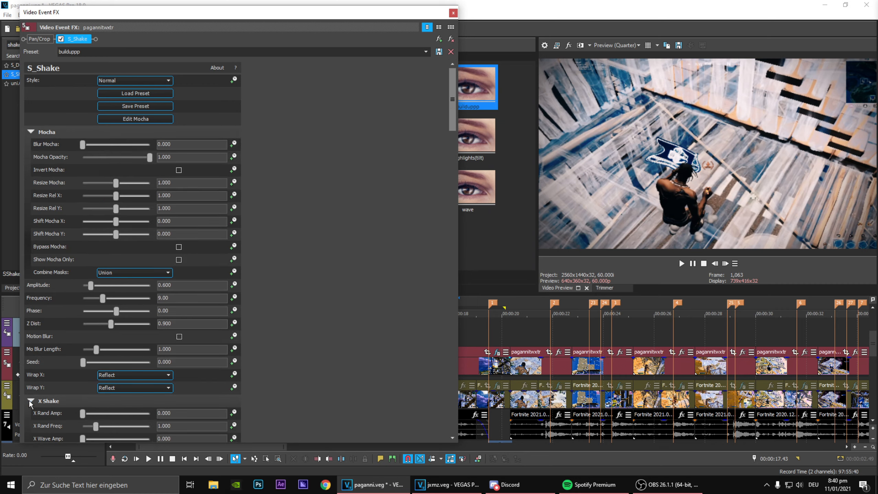
Collapse the X Shake, Y Shake, Z Shake, Tilt Shake, Channels and Mocha parameter groups of S_Shake.
left_click(30, 400)
left_click(30, 414)
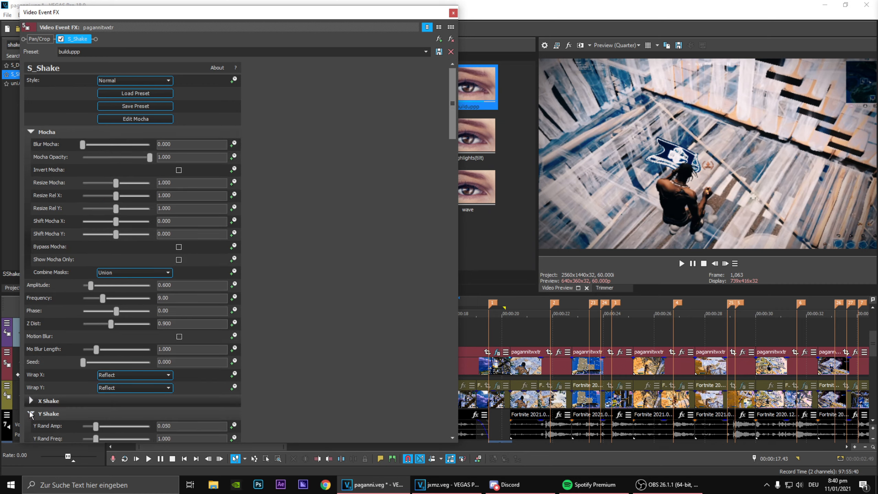
scroll(39, 397, "down", 3)
left_click(31, 344)
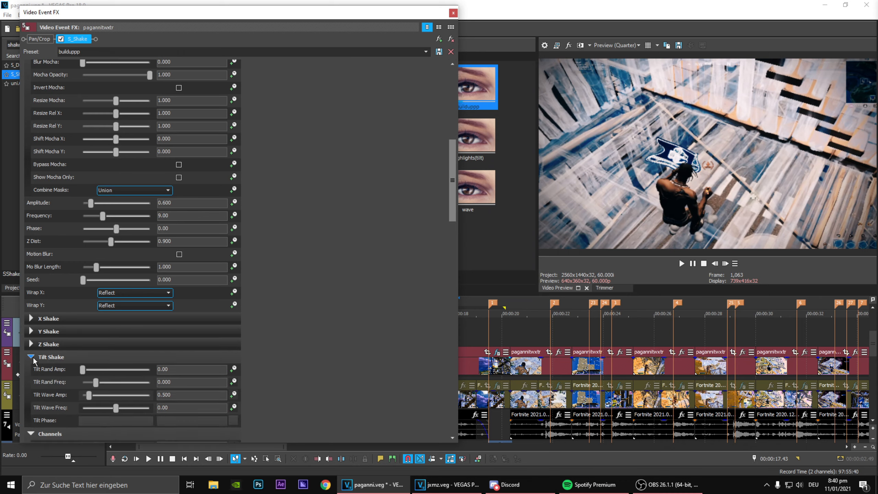
left_click(33, 356)
left_click(31, 370)
scroll(59, 317, "up", 3)
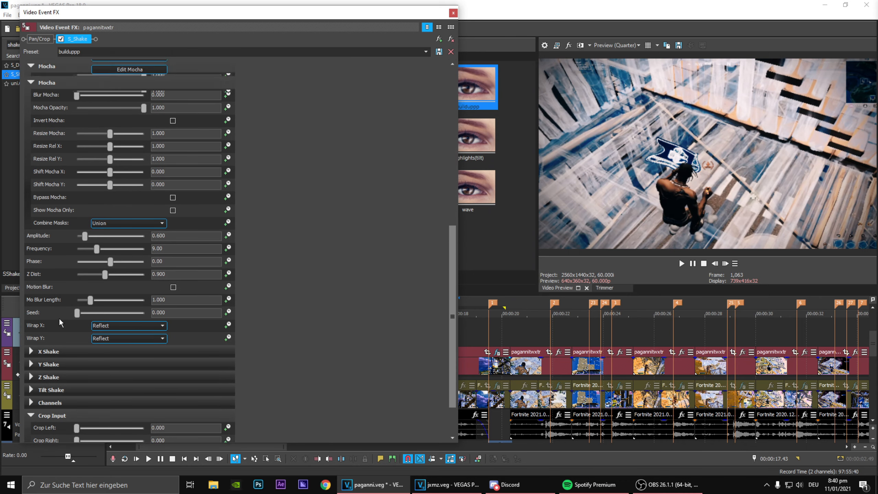
left_click(34, 131)
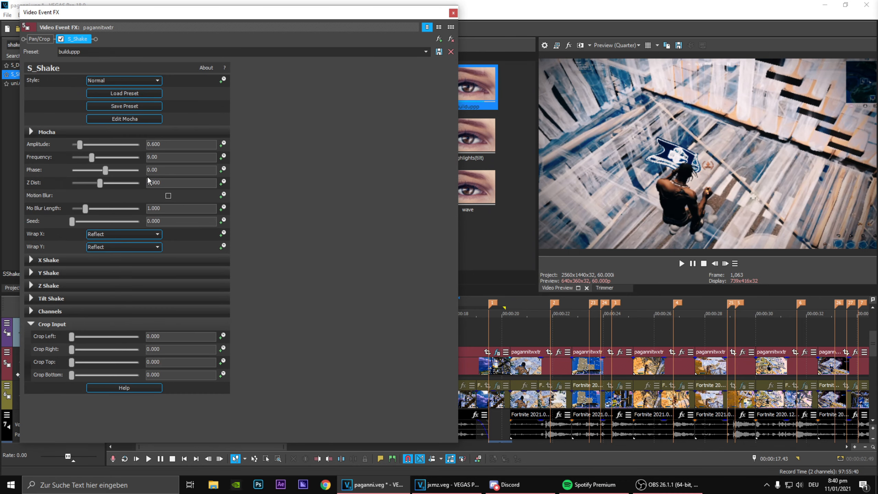
Enable keyframe animation for S_Shake's Amplitude and Z Dist parameters and place the playhead at marker 1.
left_click(223, 144)
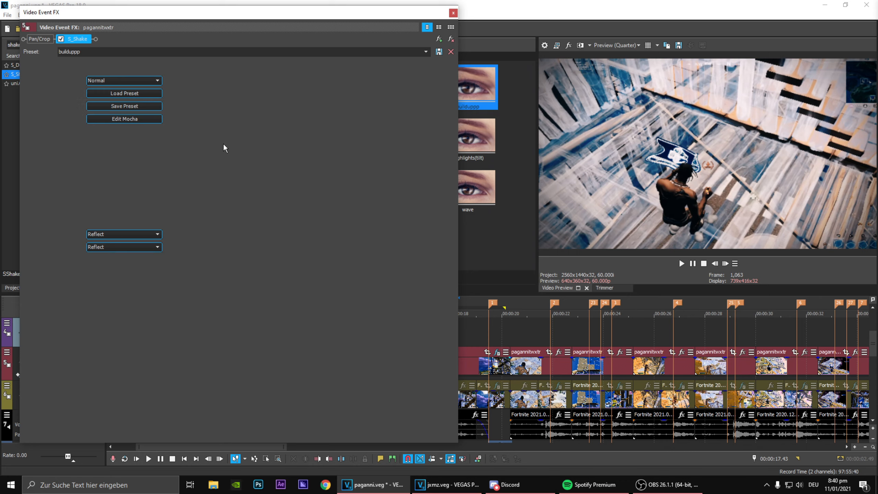
left_click(223, 182)
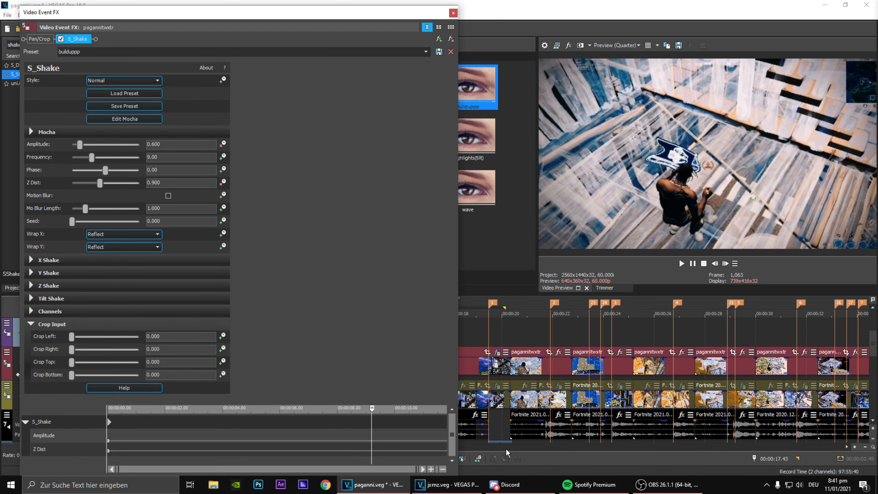
left_click(490, 336)
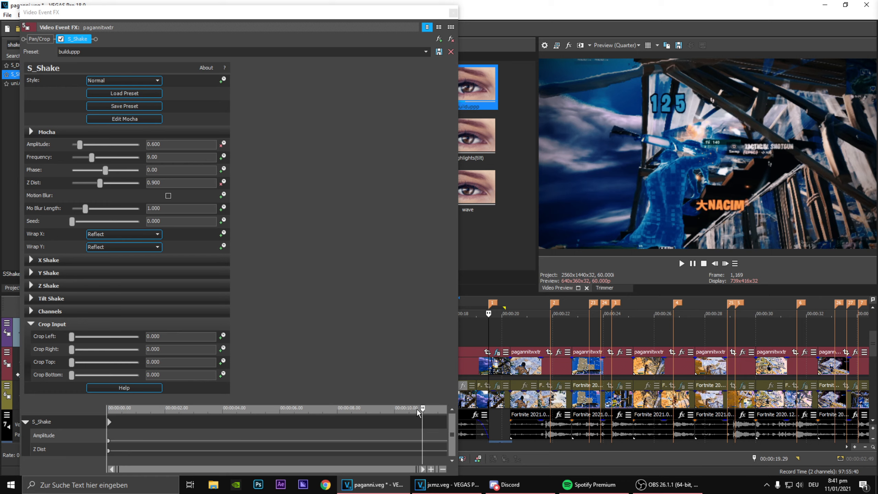
left_click(79, 423)
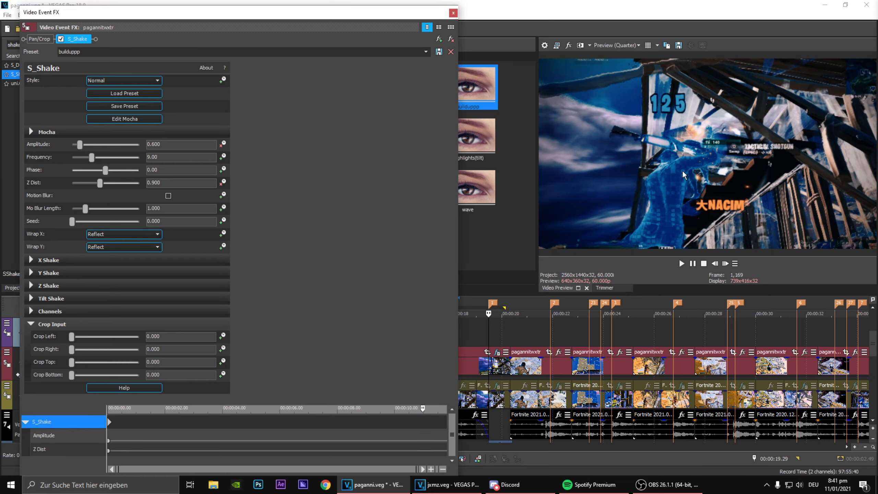
Set Z Dist to 1.000 and add an Amplitude keyframe at marker 1, effect time 00:00:10.58.
left_click_drag(404, 14, 399, 39)
scroll(510, 377, "up", 3)
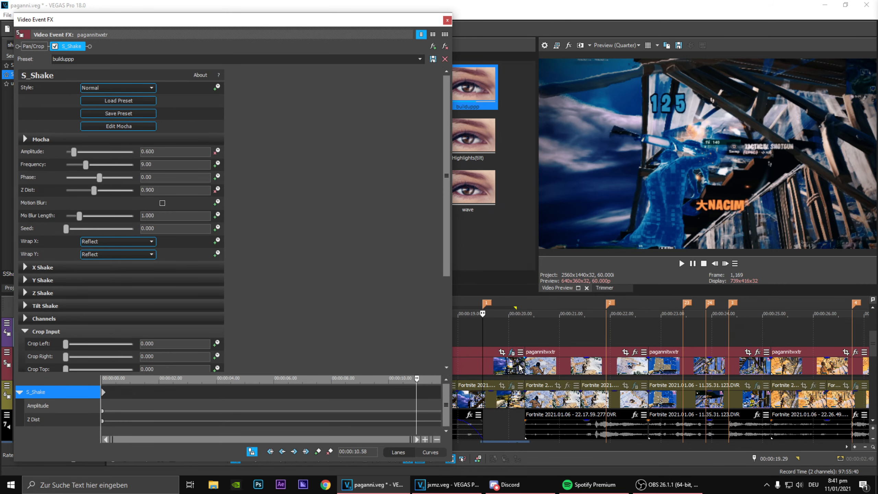
scroll(519, 365, "down", 1)
left_click(468, 333)
scroll(500, 348, "up", 1)
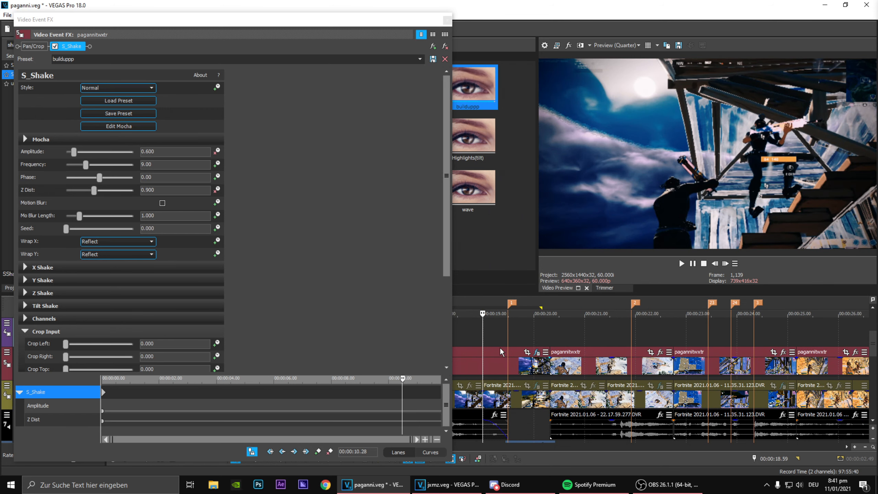
left_click(495, 335)
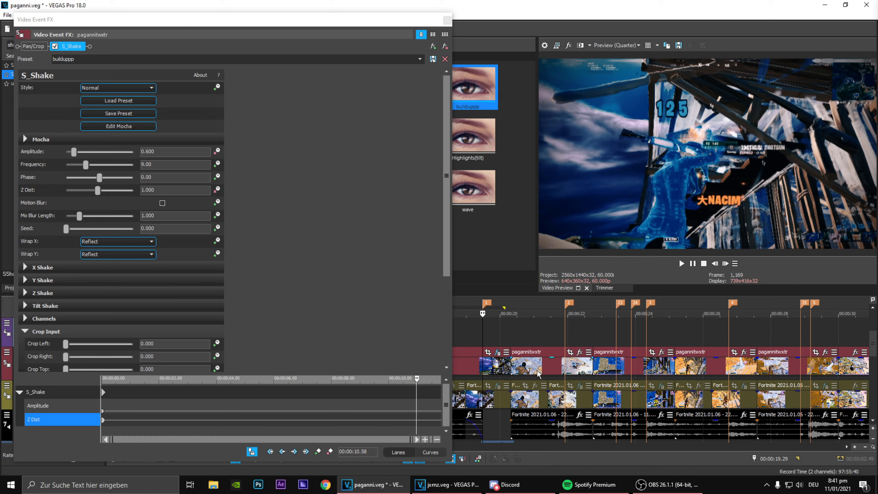
scroll(487, 371, "up", 3)
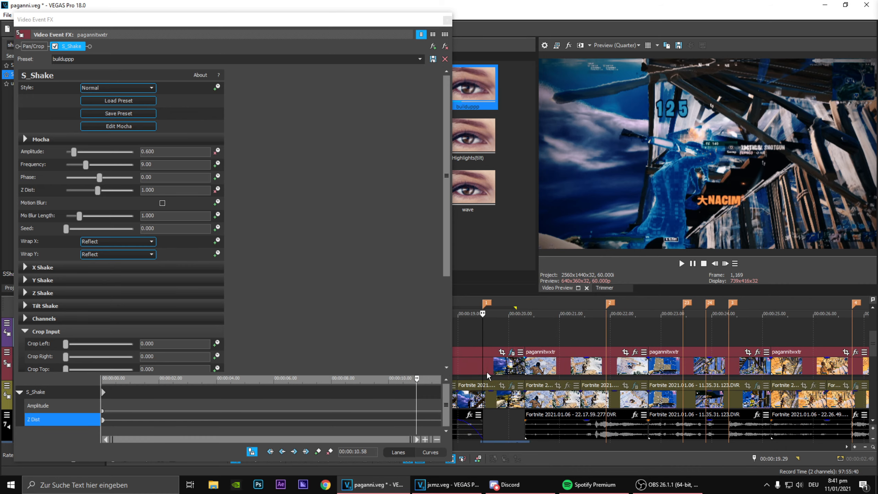
left_click(47, 405)
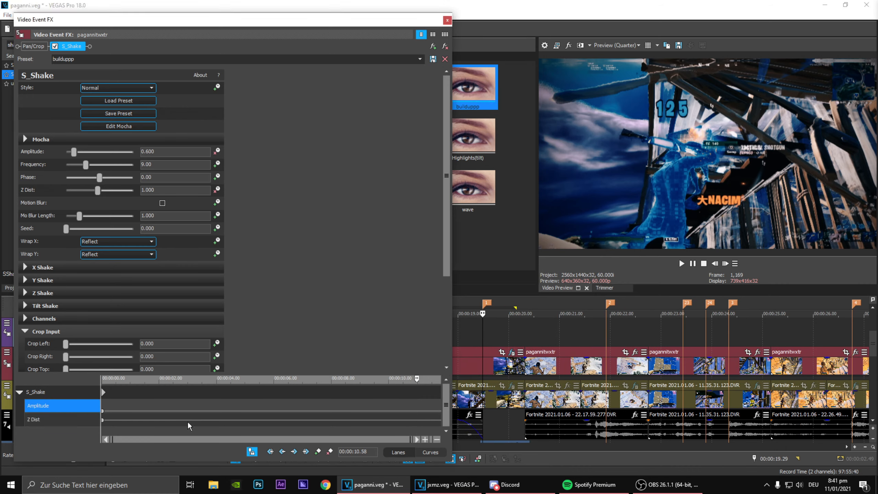
left_click(318, 451)
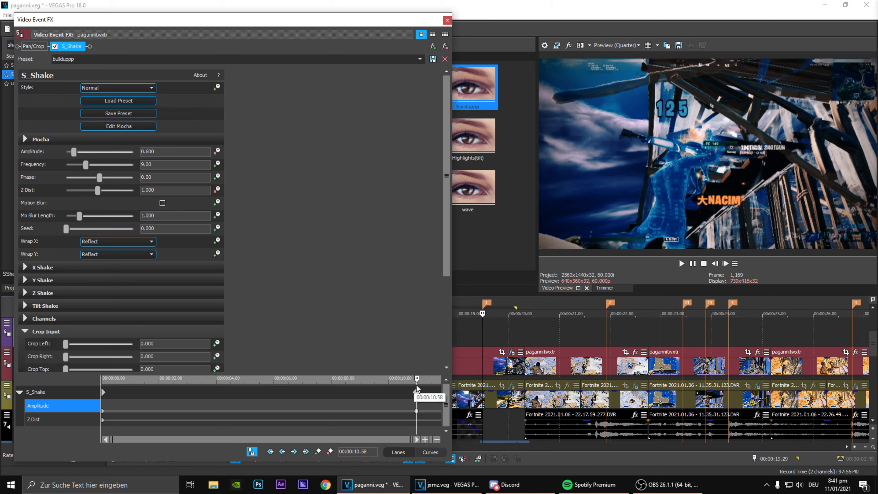
Add an Amplitude keyframe at effect time 00:00:10.08 and set its value to 0.2.
left_click_drag(416, 385, 394, 385)
left_click_drag(484, 312, 432, 316)
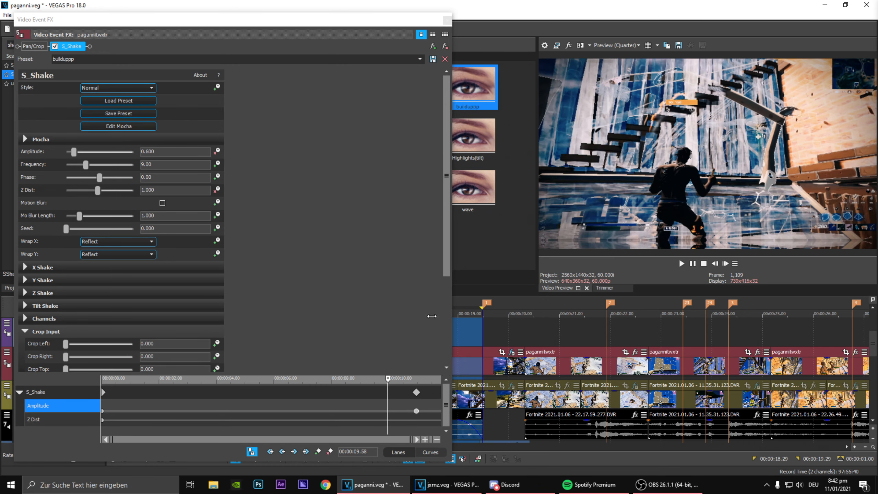
double_click(393, 411)
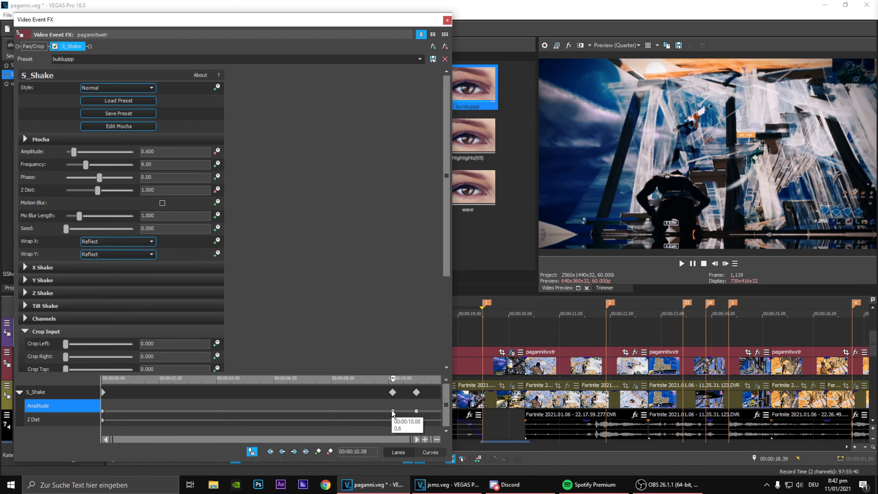
double_click(393, 411)
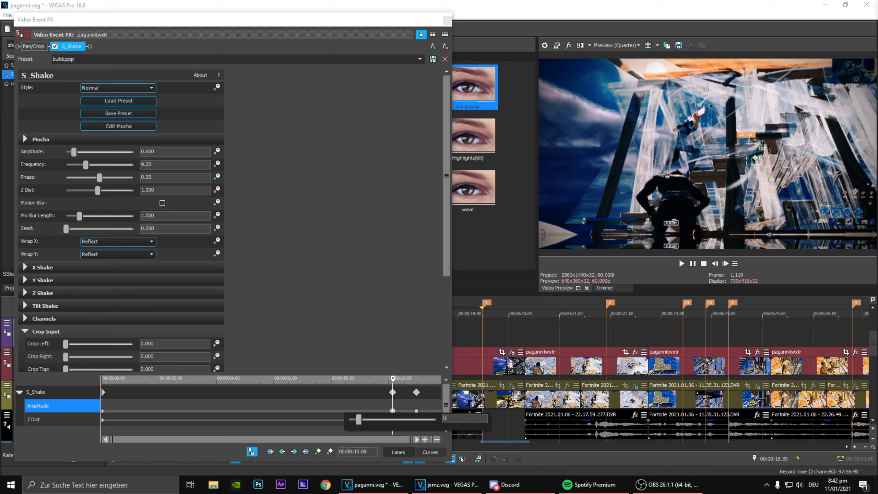
type("0.2")
key("Return")
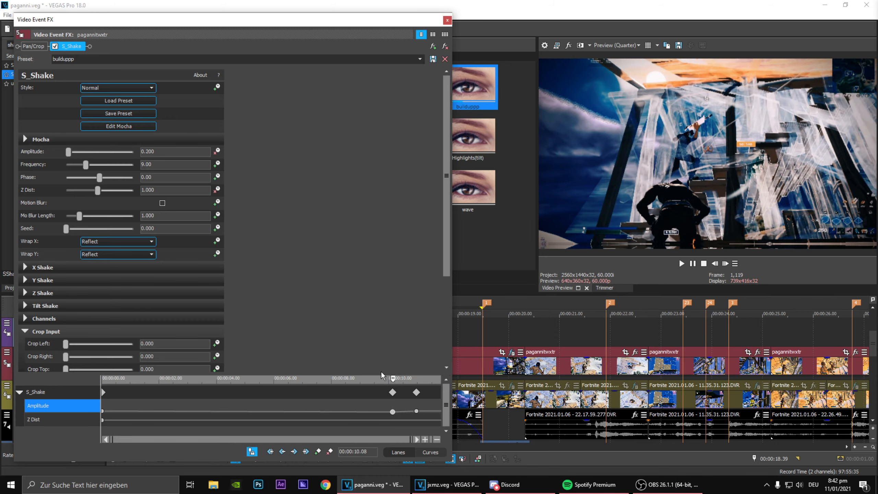
Add an Amplitude keyframe of 0 at effect time 00:00:08.33 and shift the 0.2 keyframe slightly closer to the last one.
left_click_drag(395, 378, 348, 381)
left_click_drag(484, 333, 360, 340)
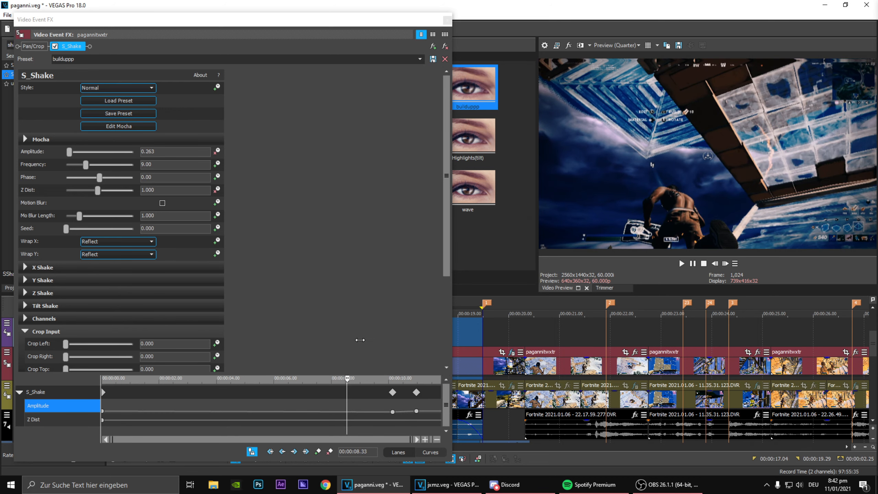
left_click(318, 451)
left_click(393, 394)
left_click_drag(393, 393, 402, 393)
double_click(347, 412)
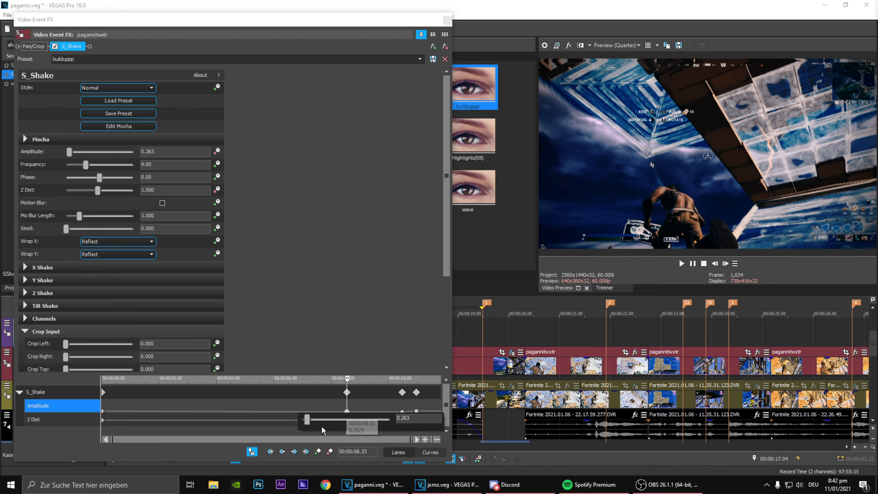
left_click_drag(305, 419, 239, 417)
left_click(249, 393)
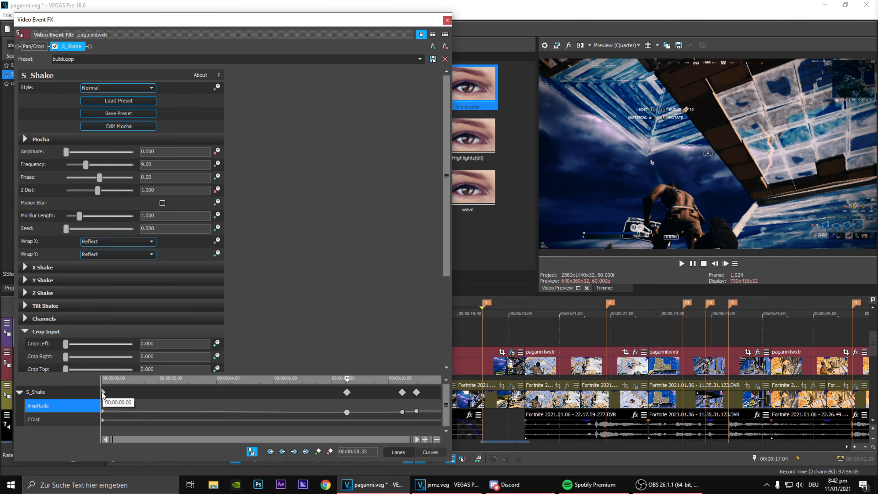
Delete the S_Shake keyframe at effect time 00:00:00.00.
left_click(103, 392)
key("Delete")
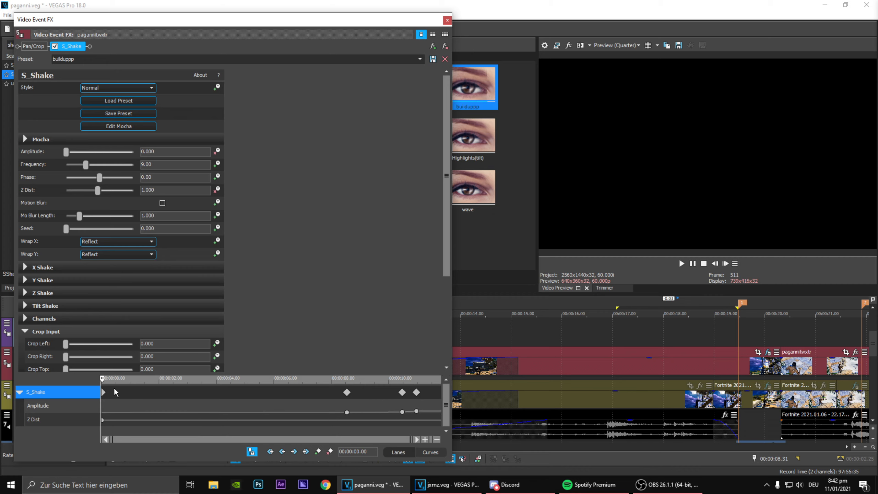
Set the Amplitude keyframes at effect times 00:00:08.33 and 00:00:10.28 to Slow Fade interpolation.
left_click(346, 412)
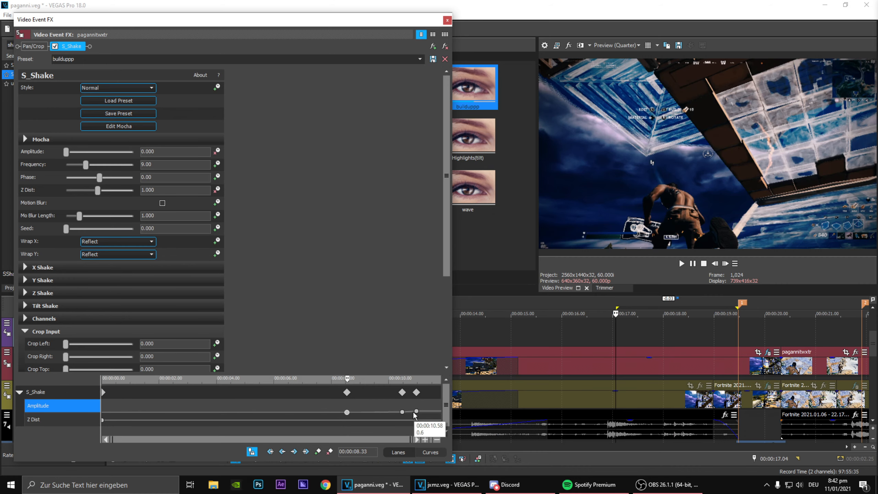
left_click(402, 412)
left_click(416, 411)
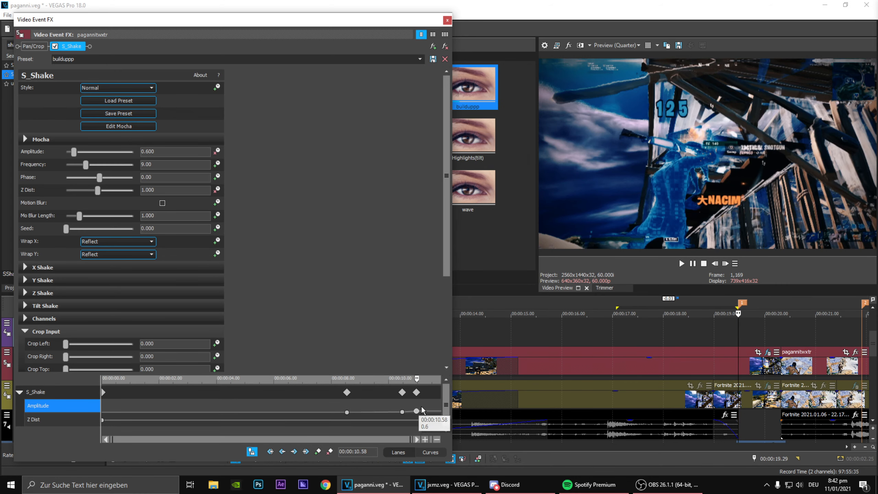
left_click(347, 412)
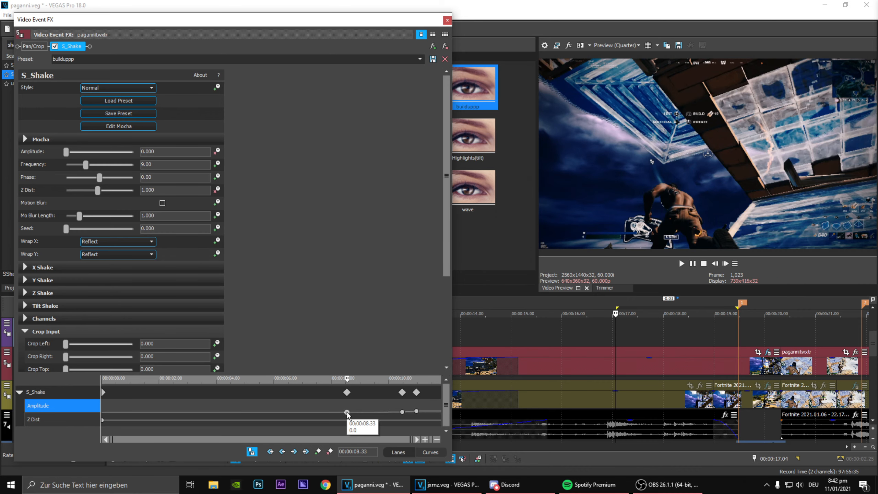
right_click(347, 412)
left_click(374, 362)
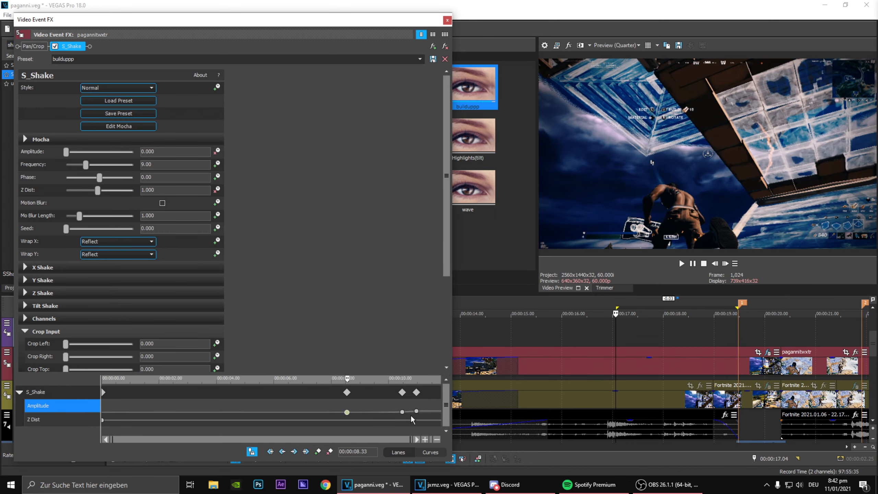
left_click(402, 412)
right_click(402, 412)
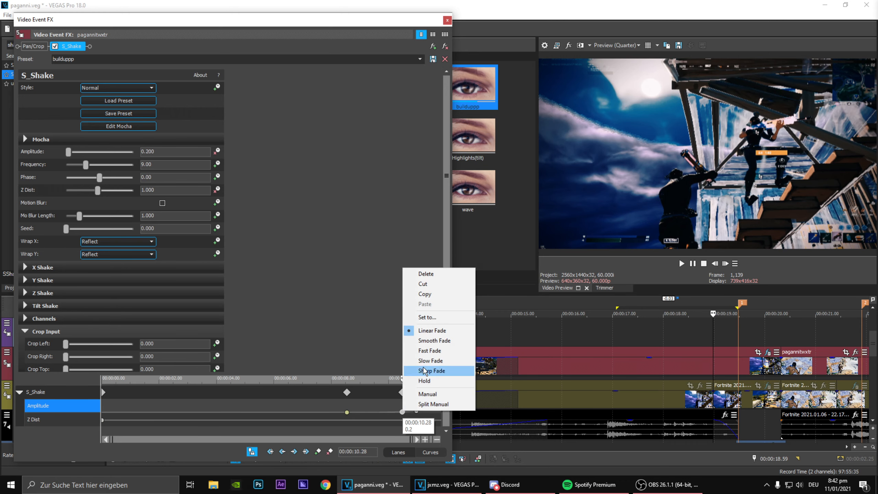
left_click(430, 360)
Add an Amplitude keyframe twelve frames after marker 1, at effect time 00:00:11.10.
left_click(416, 393)
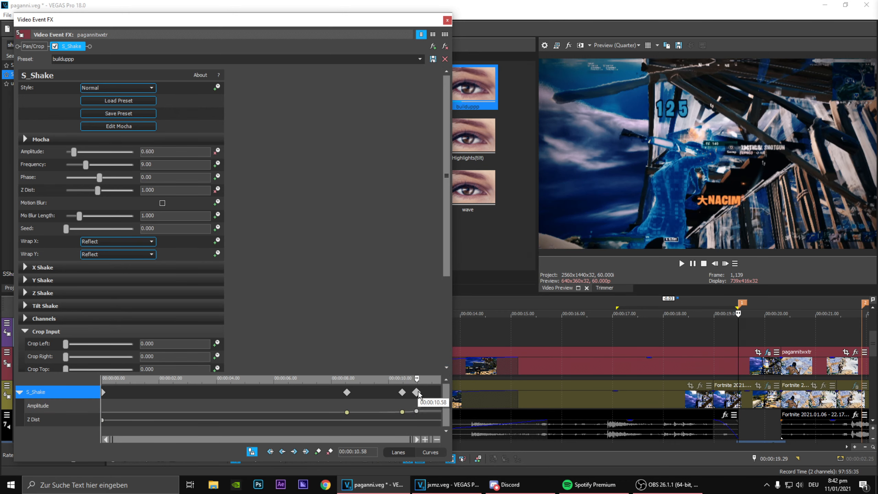
scroll(415, 407, "up", 4)
scroll(414, 407, "up", 2)
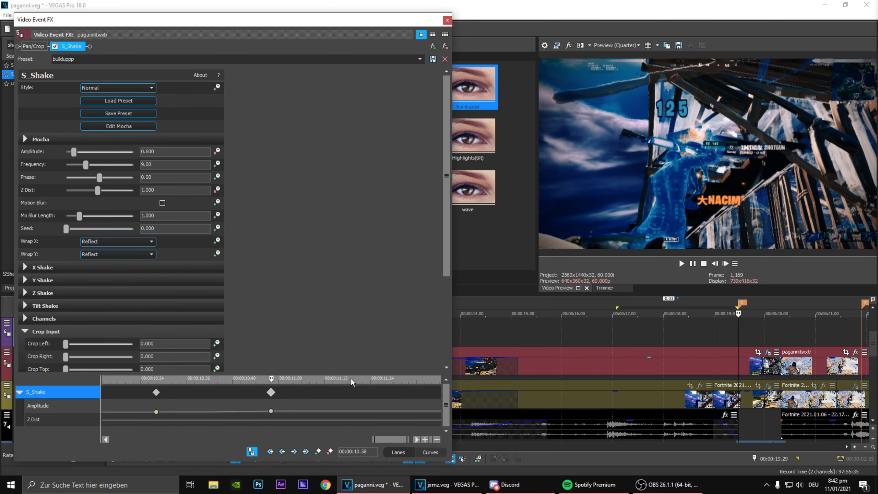
left_click(726, 266)
left_click(726, 266)
left_click(726, 266)
left_click(726, 266)
left_click(726, 266)
left_click(726, 266)
left_click(726, 266)
left_click(726, 266)
left_click(726, 266)
left_click(726, 266)
left_click(726, 266)
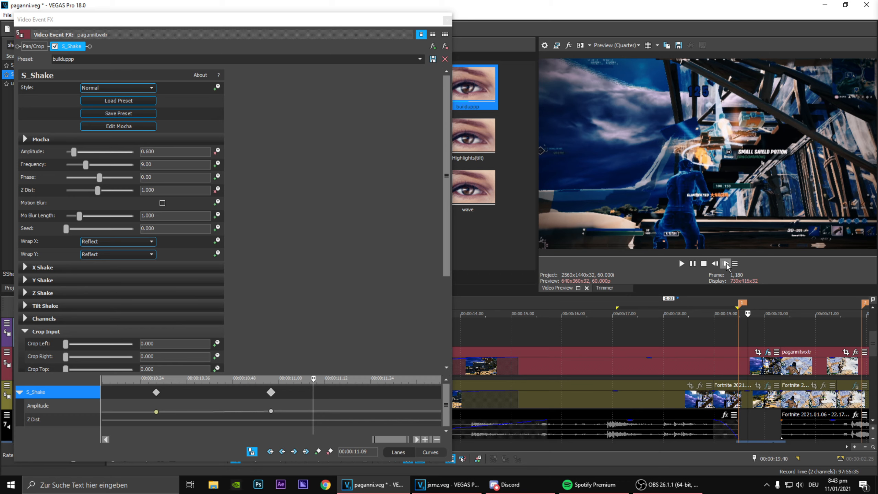
left_click(726, 263)
left_click(53, 407)
left_click(317, 451)
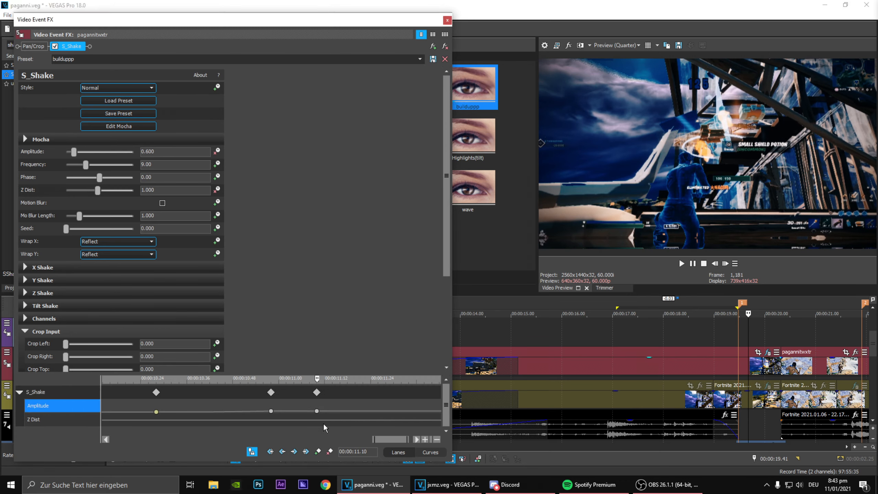
Set the Amplitude keyframe at effect time 00:00:11.10 to 0.
double_click(316, 412)
left_click_drag(283, 418, 198, 418)
left_click(199, 417)
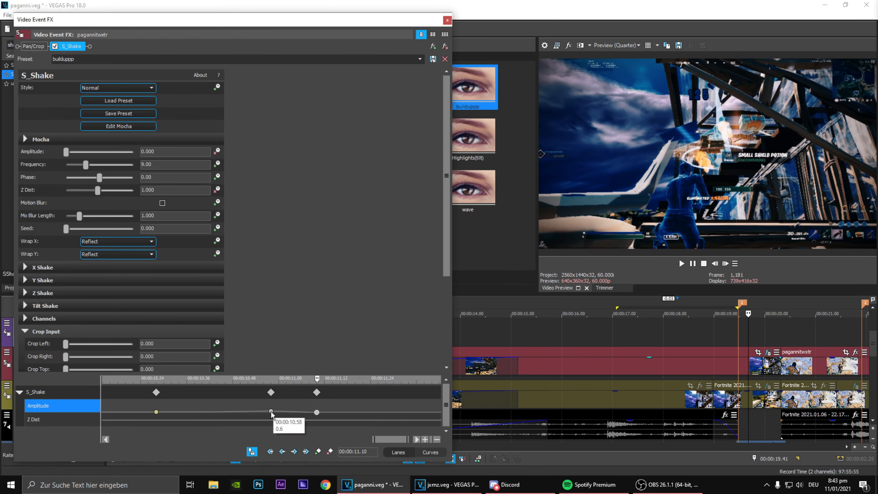
Set the Amplitude keyframe at effect time 00:00:10.58 to Fast Fade interpolation.
left_click(271, 411)
right_click(271, 412)
left_click(297, 352)
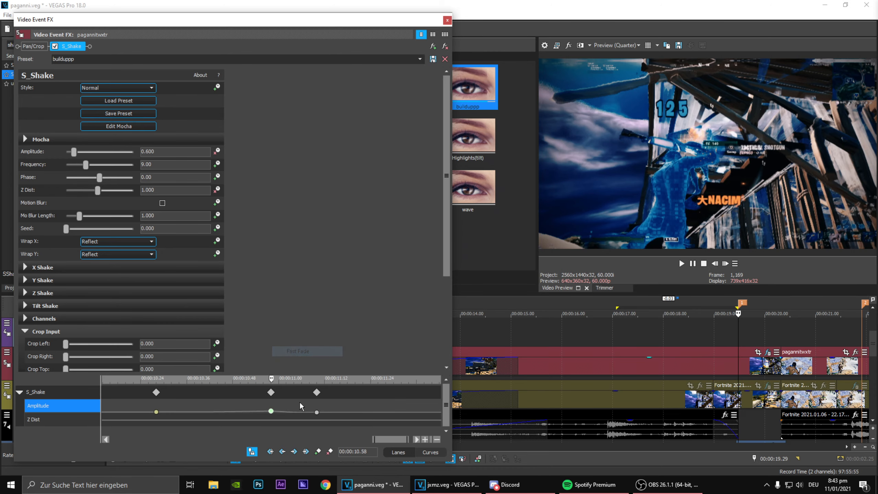
scroll(297, 404, "down", 5)
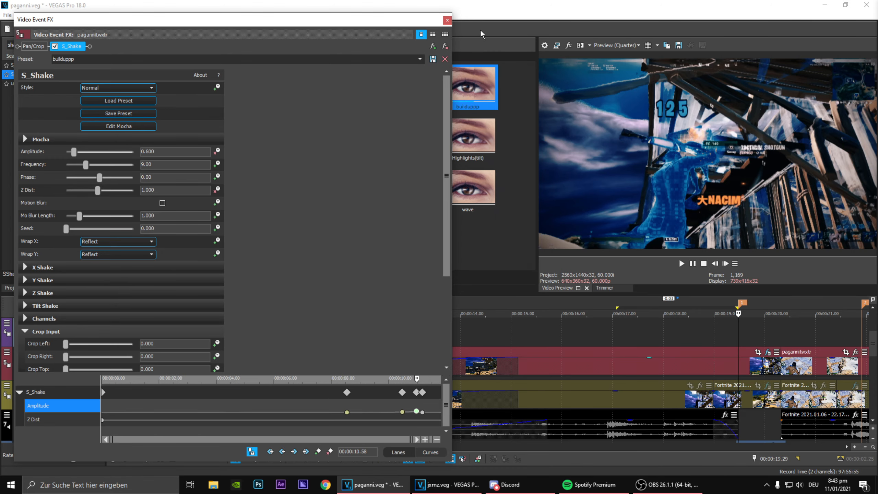
Close the S_Shake effect settings and save the project.
left_click(448, 20)
left_click(30, 30)
Play back the stretch of the timeline leading up to marker 1 to review the shake buildup.
left_click_drag(568, 337, 750, 343)
key("space")
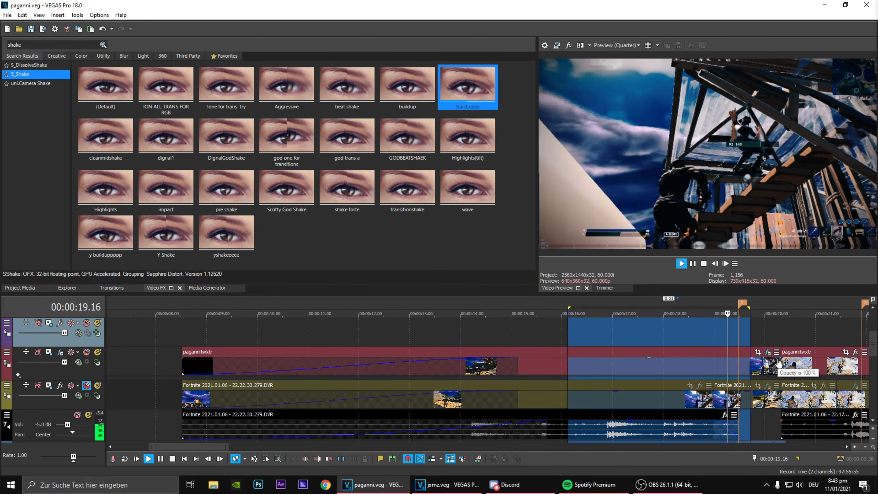
key("space")
left_click(26, 65)
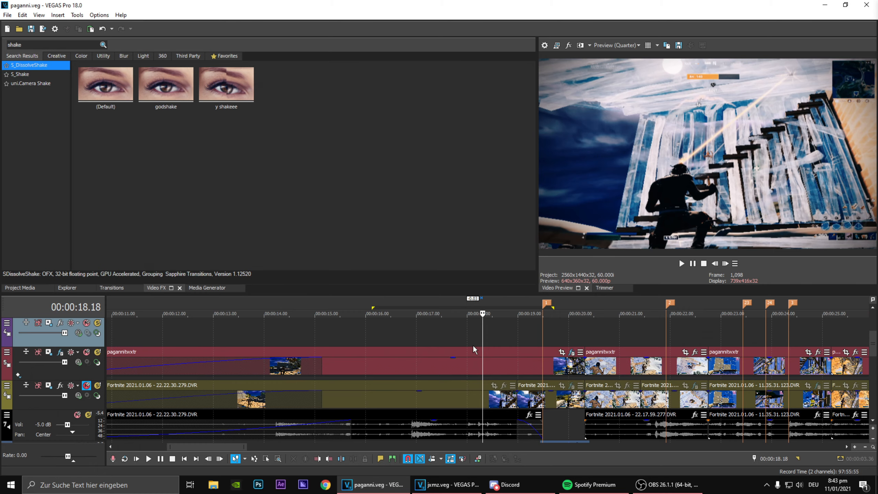
left_click(446, 334)
left_click(414, 336)
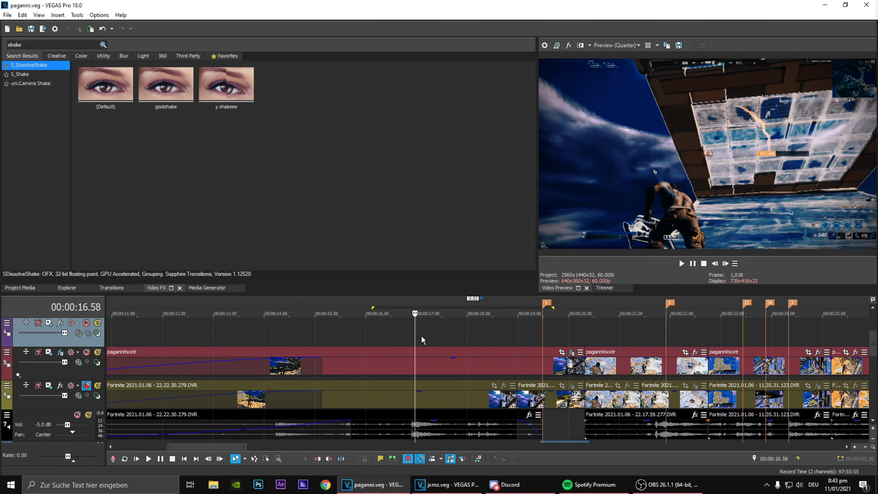
left_click(437, 335)
key("space")
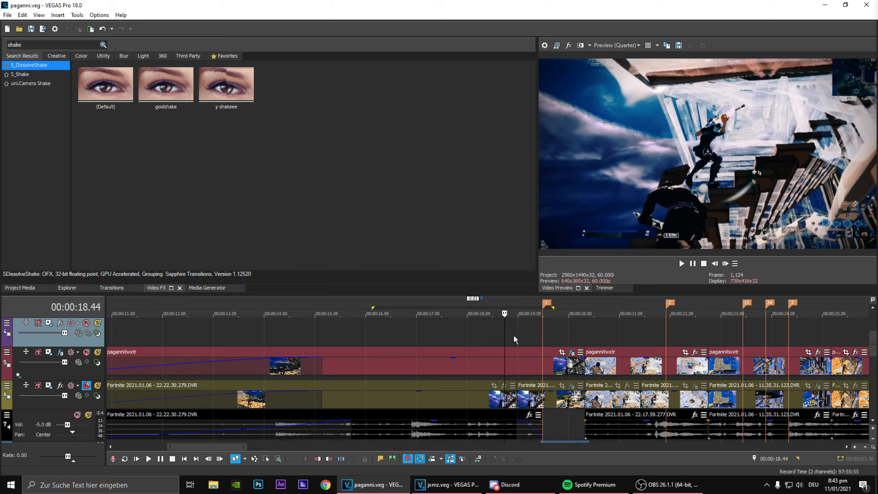
Reopen the S_Shake settings of the event at marker 1 and add a Z Dist keyframe of 0.9 at effect time 00:00:10.58.
left_click(571, 352)
left_click(45, 420)
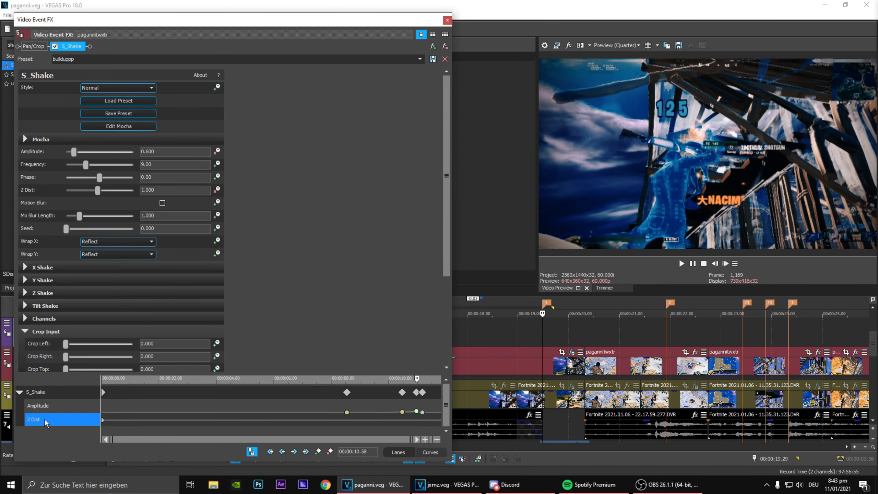
left_click(318, 451)
scroll(365, 390, "up", 2)
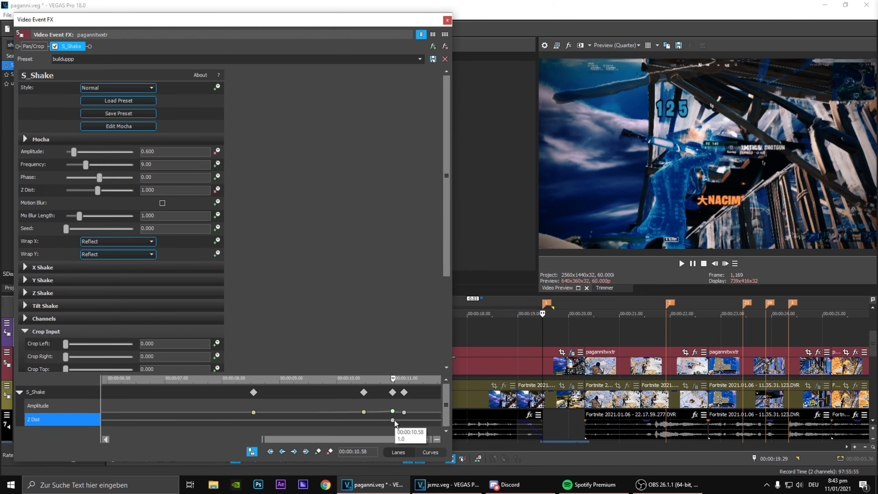
double_click(393, 419)
type("0.9")
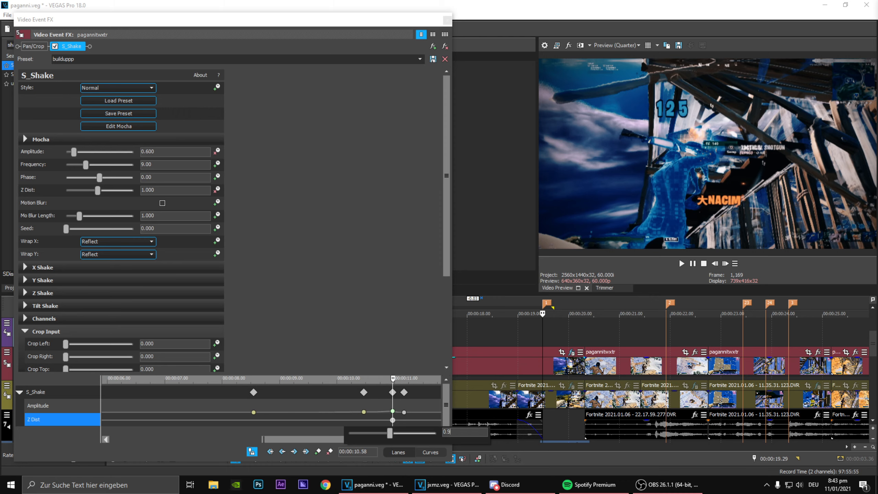
key("Return")
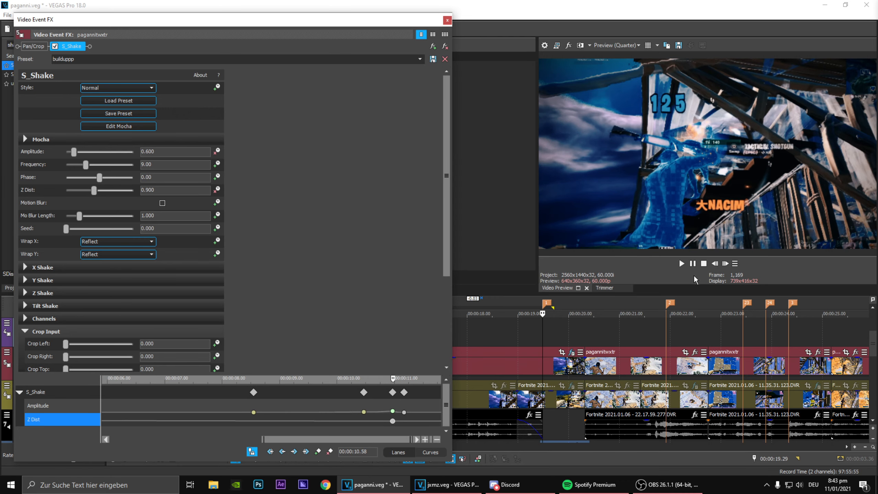
Add a Z Dist keyframe seven frames before marker 1, at effect time 00:00:10.51, with a value of 1.
left_click(715, 263)
left_click(715, 263)
left_click(715, 264)
left_click(715, 264)
left_click(715, 263)
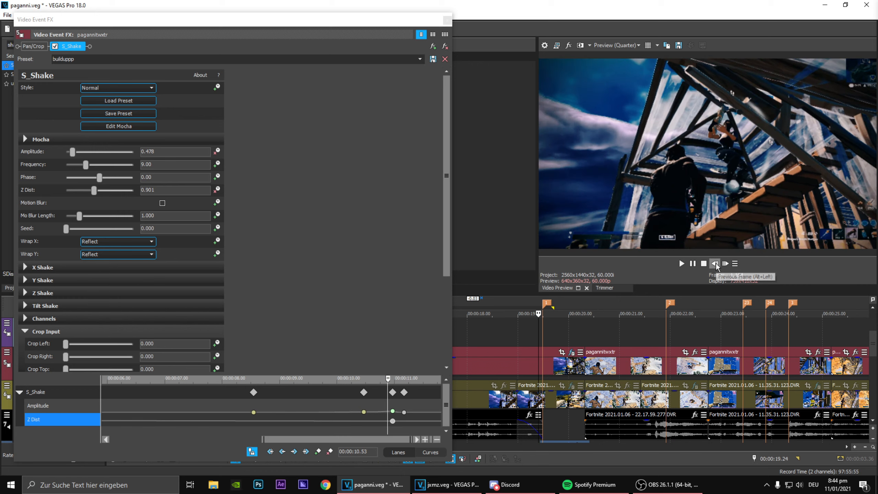
left_click(715, 264)
left_click(715, 264)
left_click(317, 452)
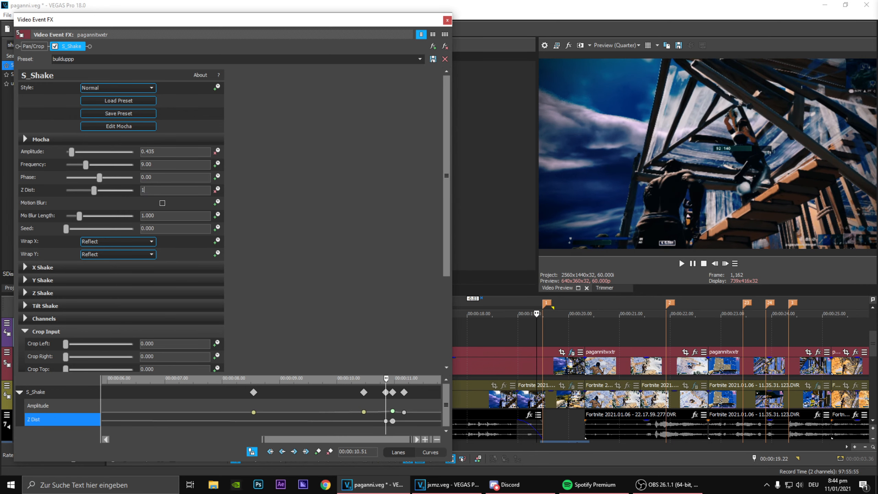
type("1")
key("Return")
scroll(236, 406, "down", 3)
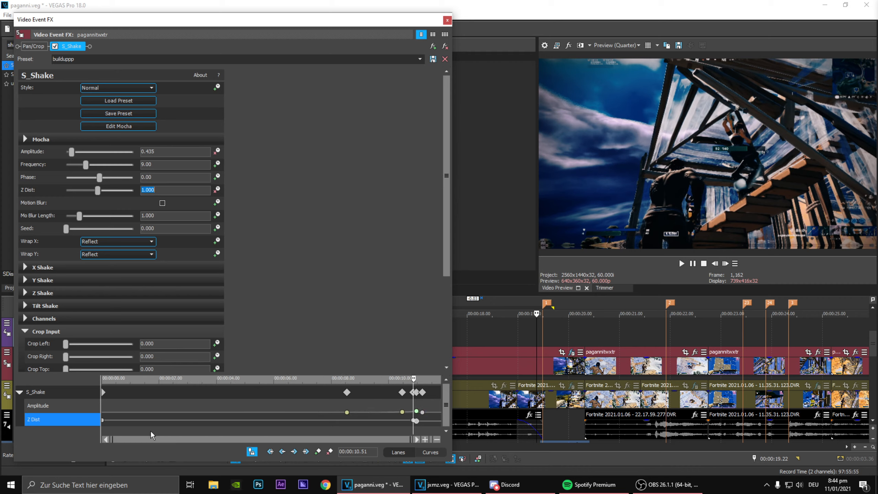
Delete the Z Dist keyframe at effect time 00:00:00.00.
left_click(103, 421)
left_click(327, 453)
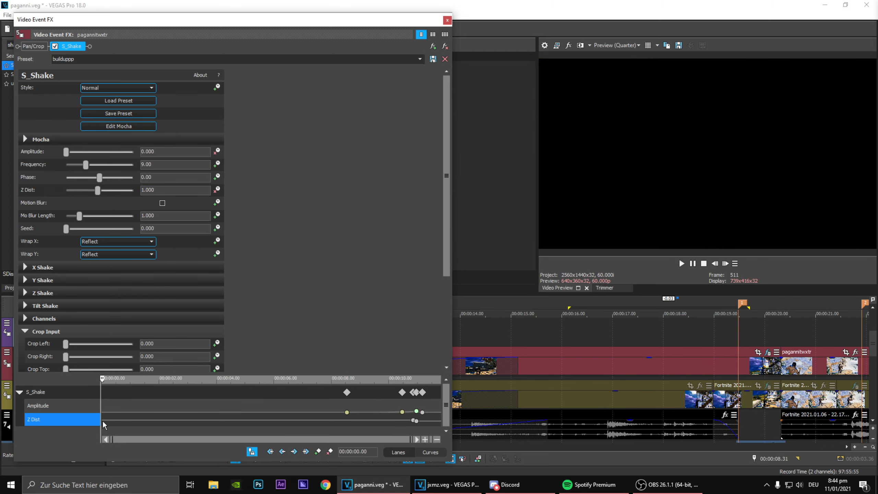
Add a Z Dist keyframe at effect time 00:00:11.17 with a value of 1.
left_click(408, 420)
scroll(409, 421, "up", 2)
left_click(352, 417)
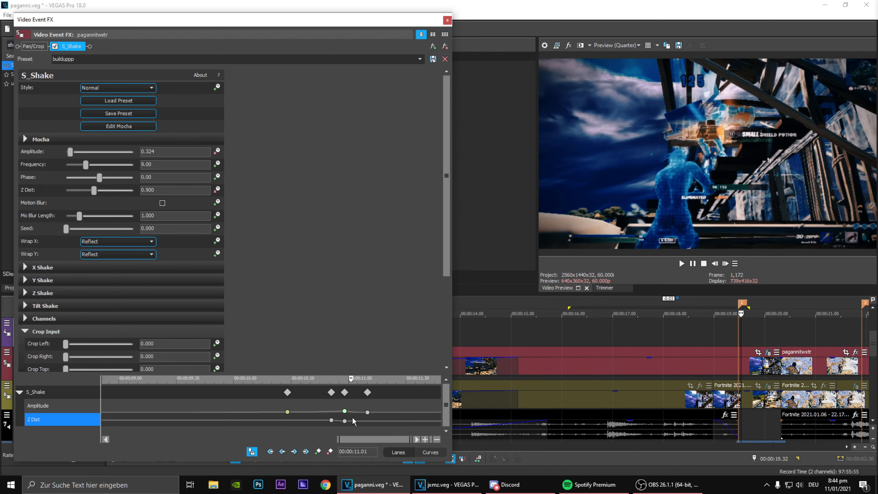
left_click_drag(357, 418, 381, 422)
left_click(382, 423)
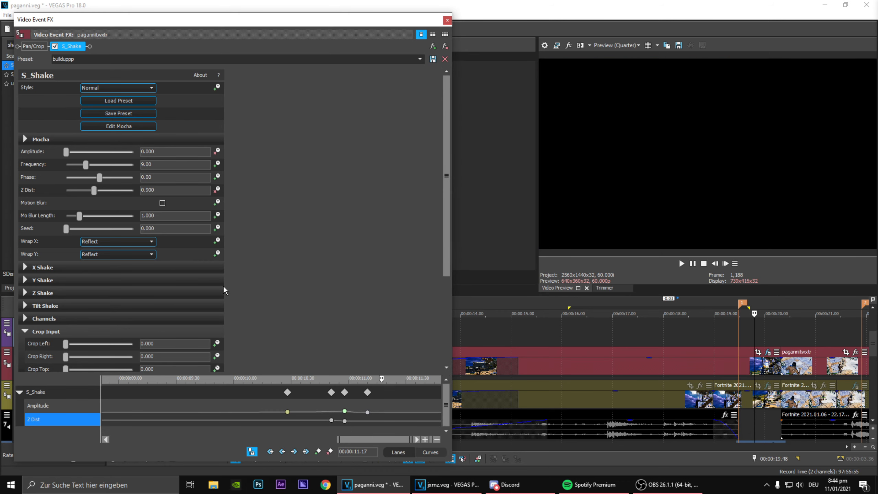
type("1")
key("Return")
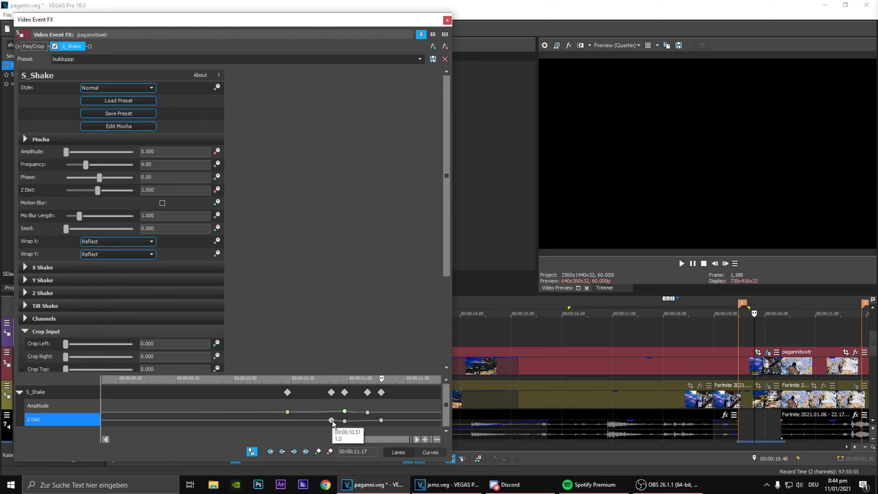
Set the Z Dist keyframe at effect time 00:00:10.51 to Fast Fade and the one at 00:00:10.58 to Slow Fade.
right_click(332, 420)
left_click(360, 361)
right_click(346, 422)
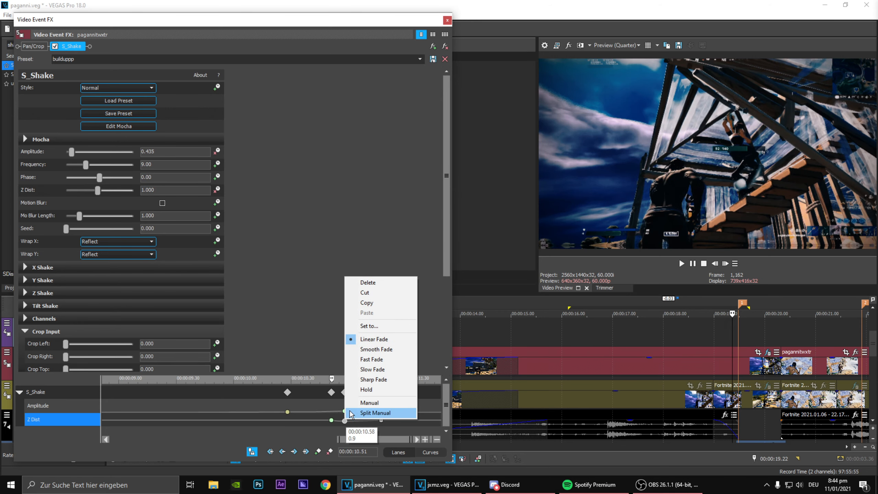
left_click(363, 368)
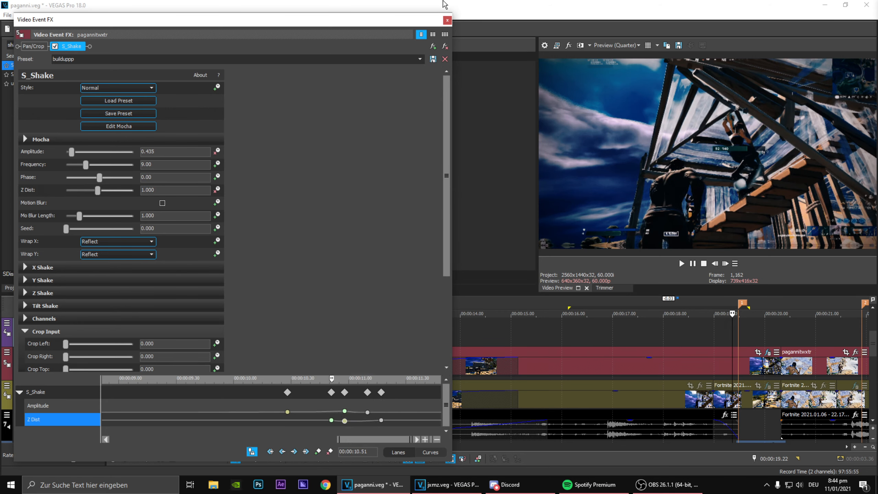
Close the S_Shake settings and save the project with the Z Dist keyframes.
left_click(448, 20)
left_click(31, 29)
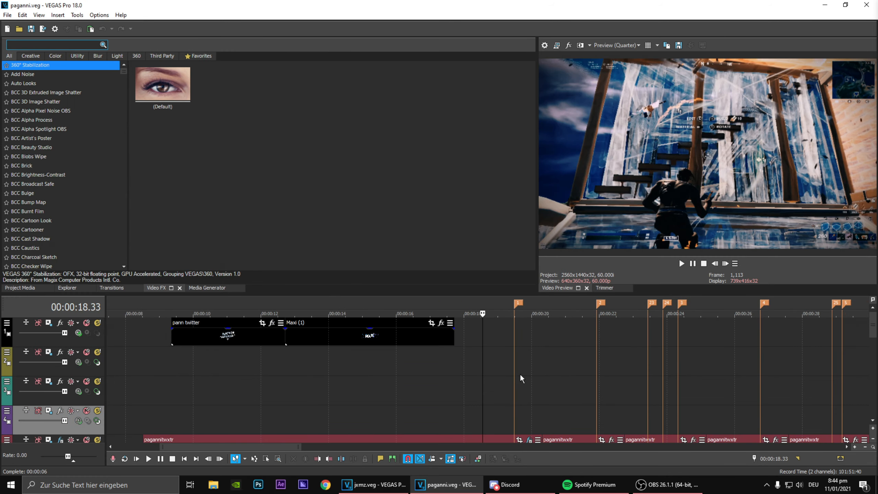
Loop playback from 00:00:18.02 to 00:00:20.19 to review the shake and zoom, and go to marker 1.
left_click_drag(873, 329, 873, 353)
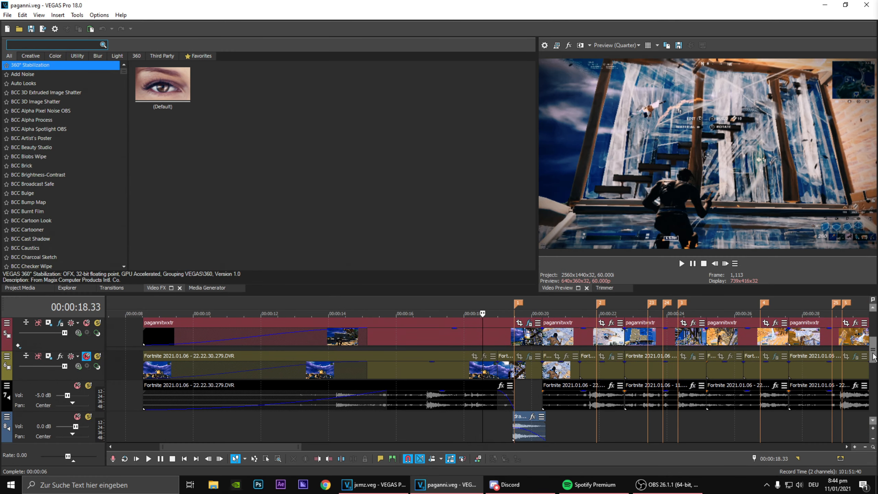
scroll(505, 338, "up", 2)
left_click_drag(456, 303, 573, 326)
key("space")
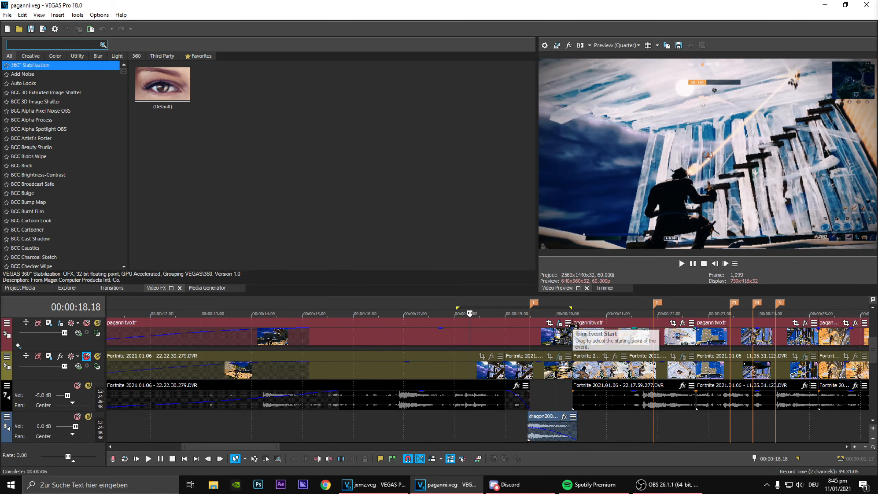
key("space")
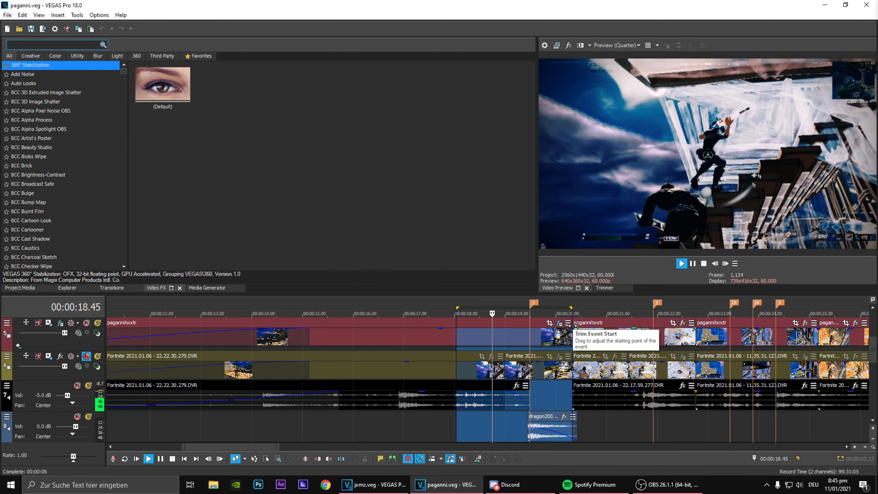
key("space")
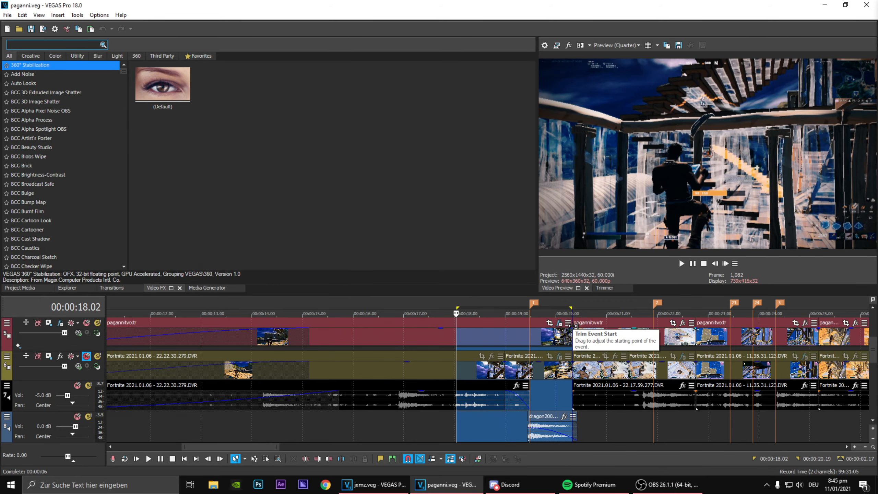
left_click(528, 302)
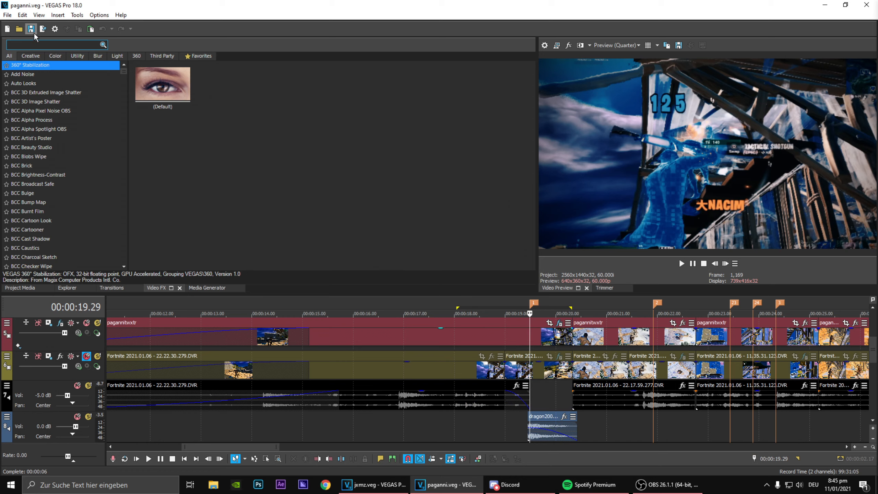
Search the video effects for "shake" and apply the S_Shake cleanmidshake preset to the pagannitwxtr clip ending just after marker 1.
left_click(35, 45)
type("sa")
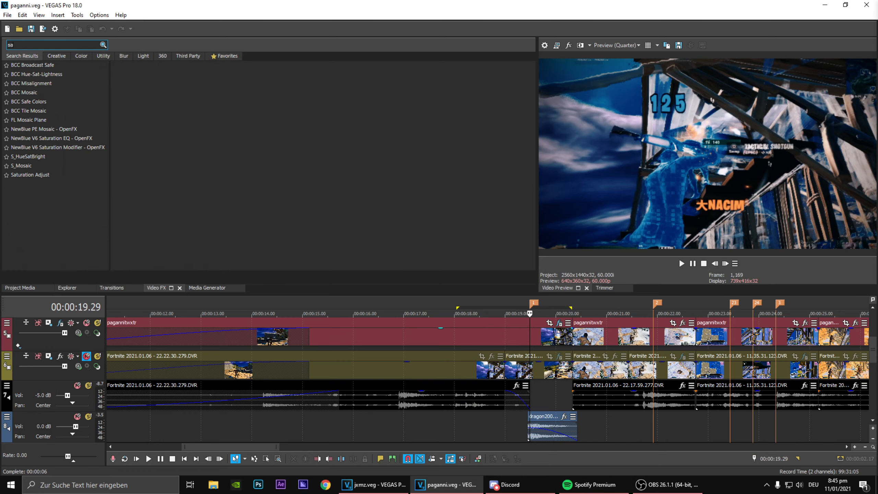
key("BackSpace")
type("hake")
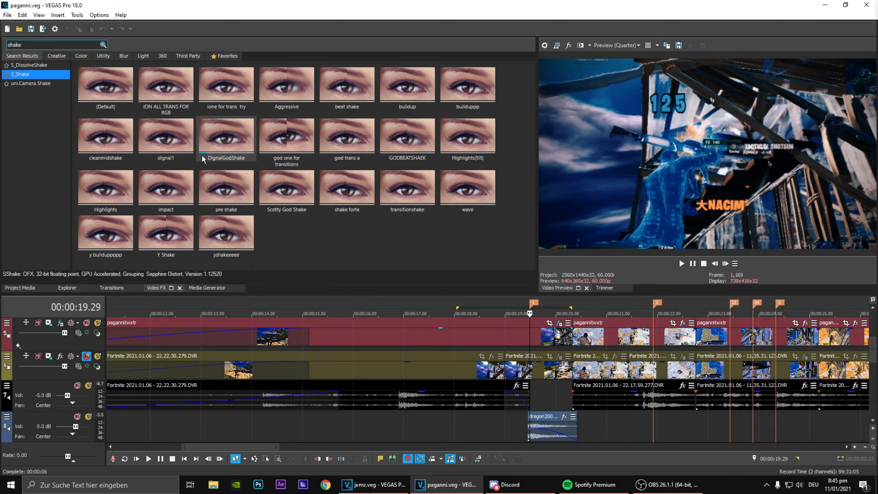
left_click_drag(105, 135, 544, 336)
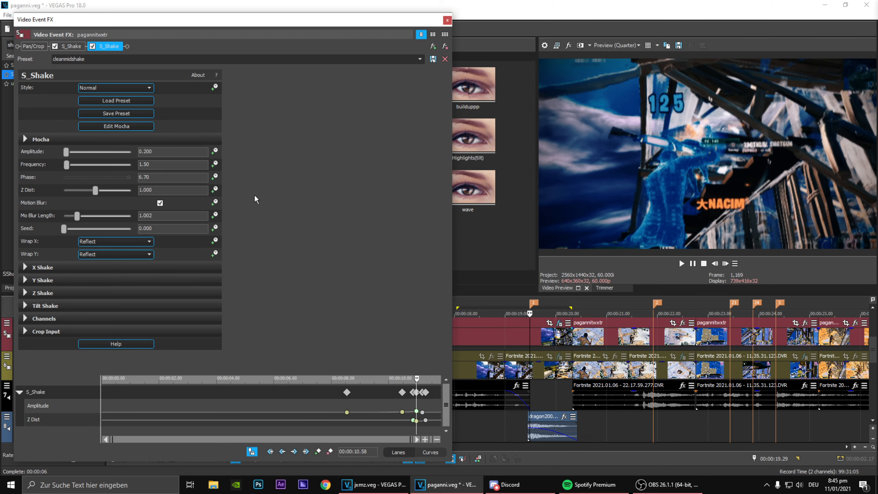
Enable Amplitude animation on the second S_Shake and add a keyframe at effect time 00:00:10.58.
left_click(215, 152)
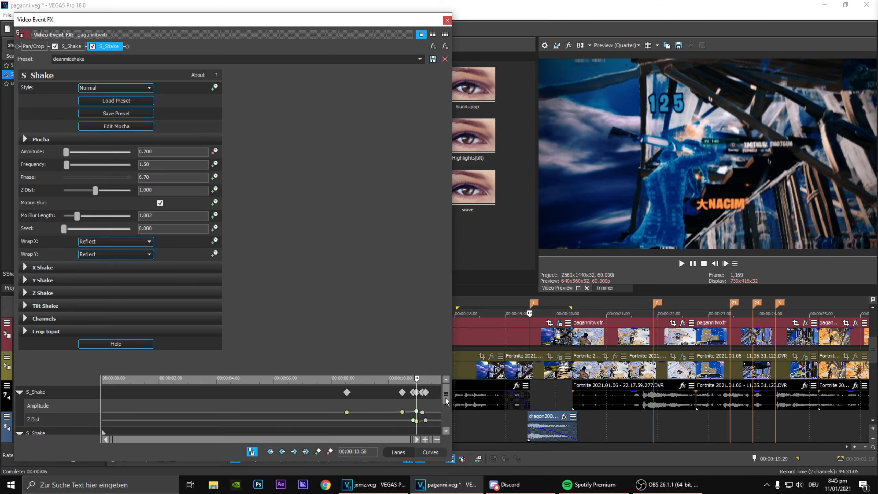
scroll(446, 405, "down", 2)
left_click(51, 407)
scroll(351, 425, "up", 3)
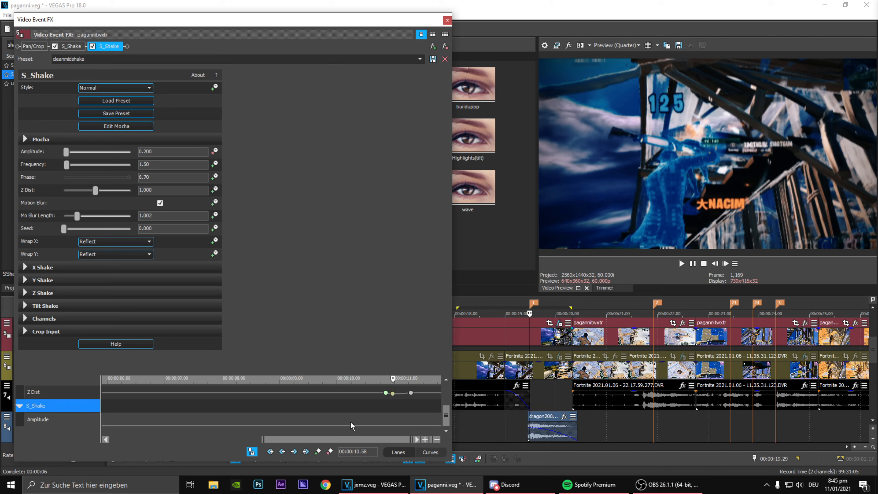
left_click(318, 452)
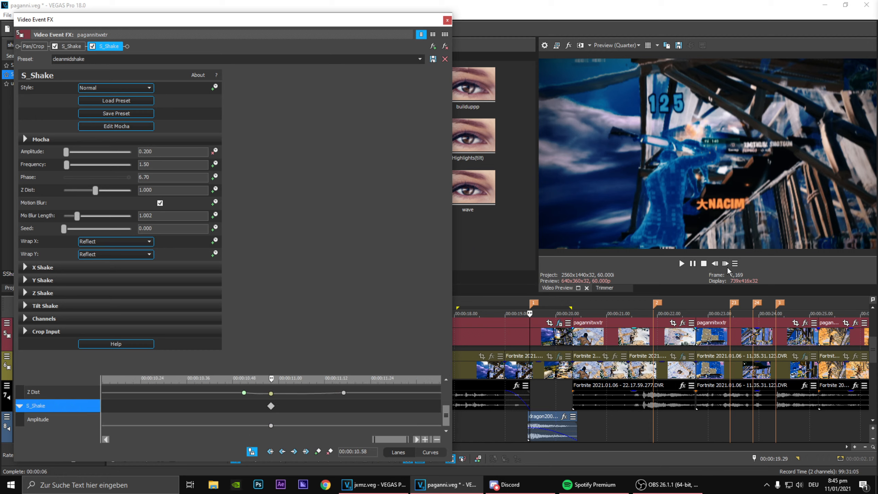
Add another Amplitude keyframe for the second S_Shake three frames earlier, at effect time 00:00:10.55, and select it.
left_click(726, 265)
left_click(717, 265)
left_click(717, 266)
left_click(717, 266)
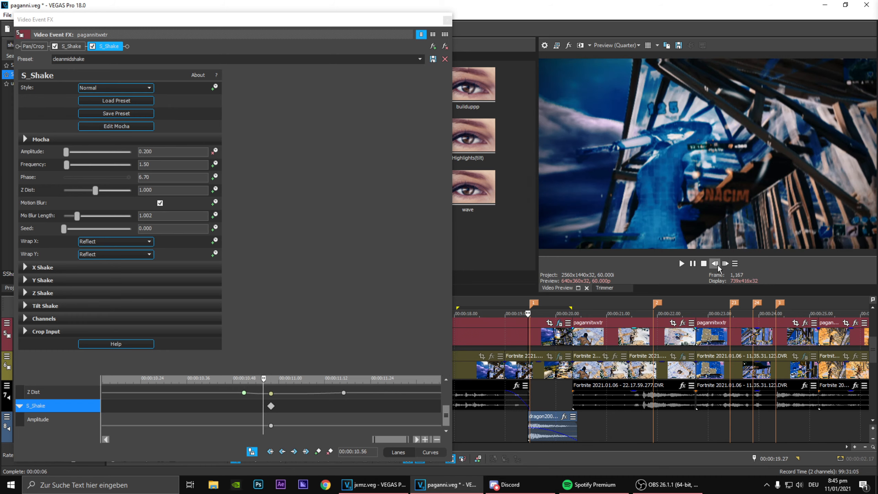
left_click(716, 264)
left_click(715, 264)
left_click(318, 452)
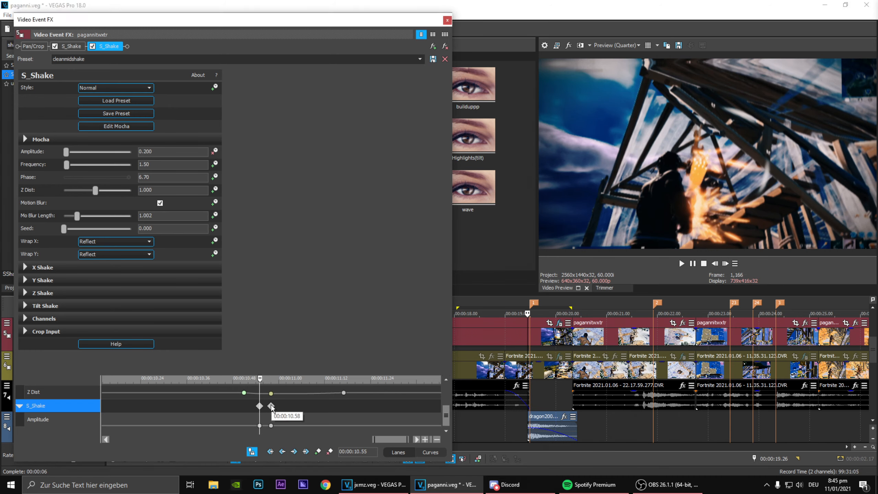
key("space")
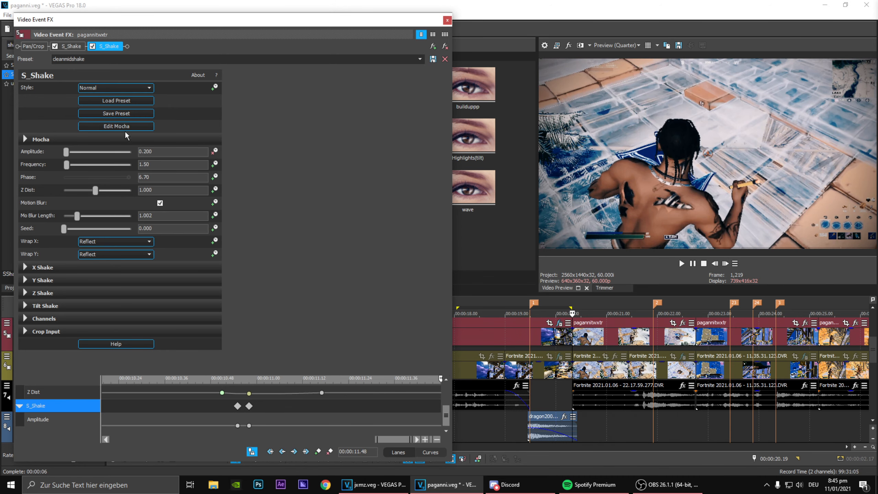
left_click(237, 426)
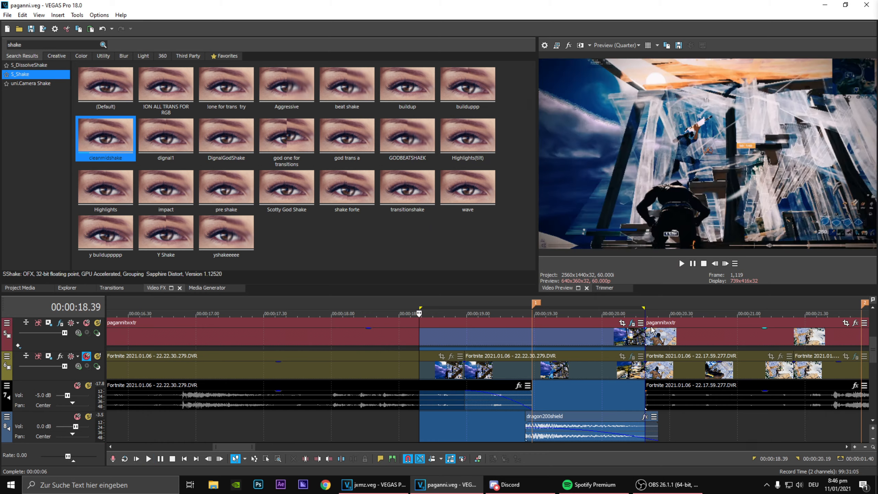
Set the second S_Shake's Amplitude keyframe at effect time 00:00:11.48 to 0.1 and close the effect settings.
key("space")
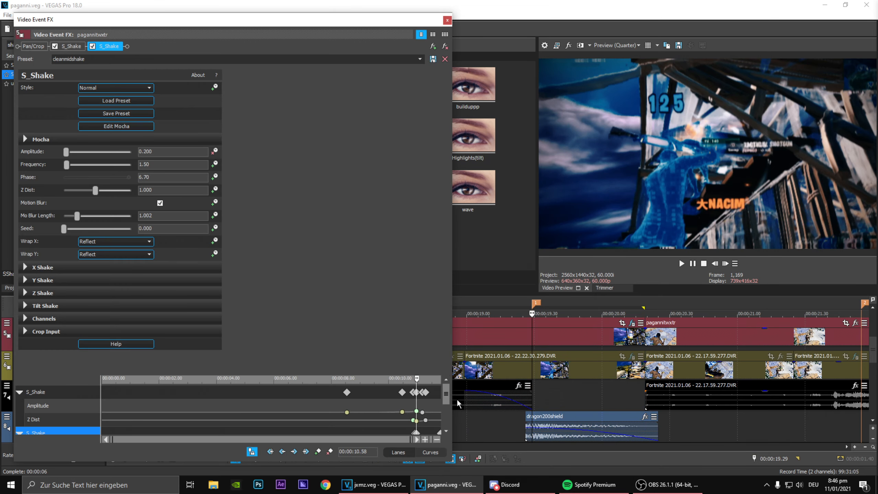
left_click(448, 421)
scroll(417, 425, "up", 3)
left_click(440, 428)
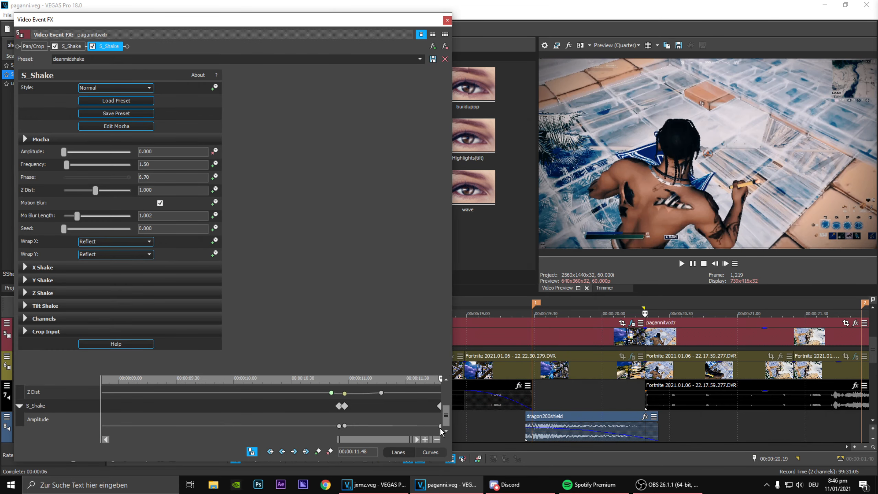
double_click(441, 425)
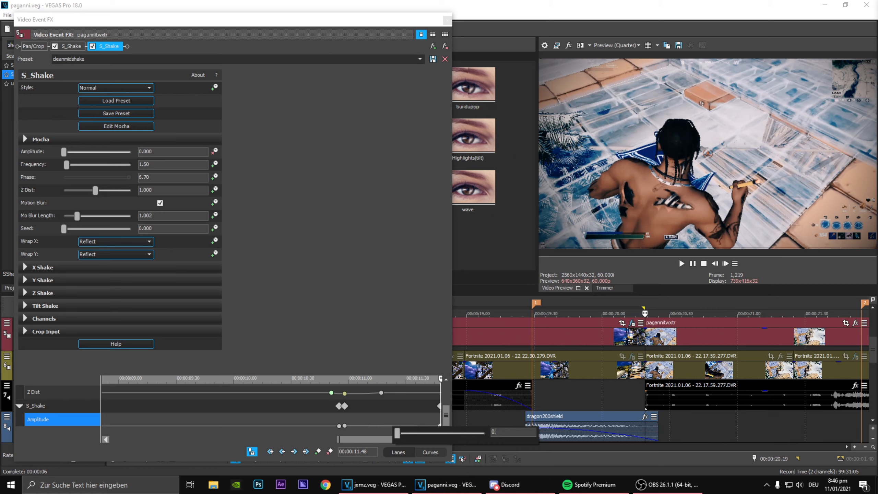
type("0.1")
key("Return")
left_click_drag(440, 382, 403, 417)
left_click(448, 20)
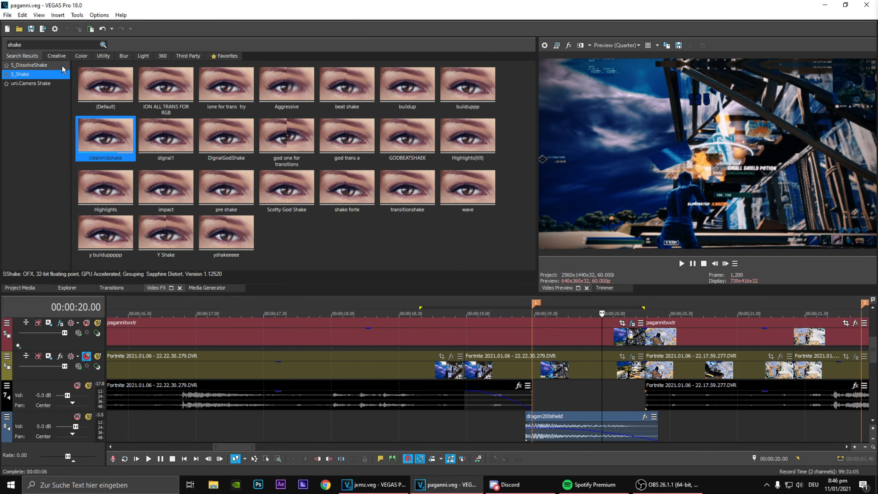
Place the playhead at 00:00:18.36, search the effects for "looks" and apply the default Looks effect to the pagannitwxtr clip before marker 1.
left_click(450, 306)
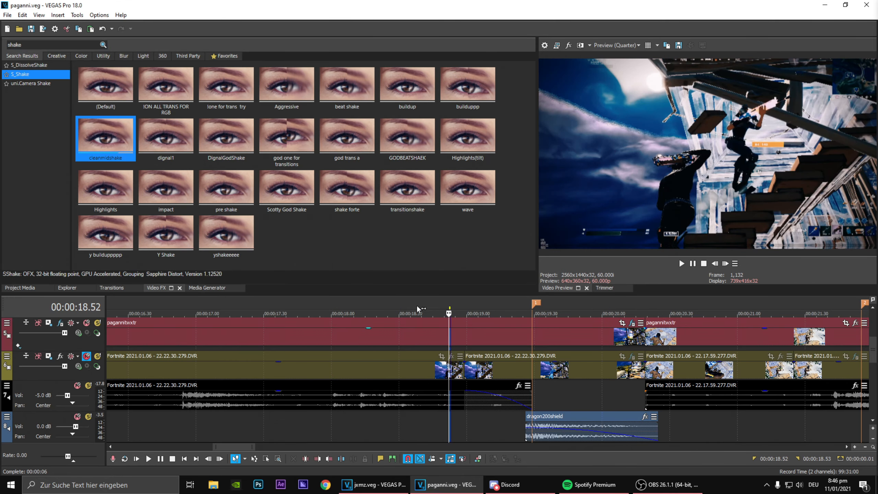
left_click(413, 307)
double_click(11, 45)
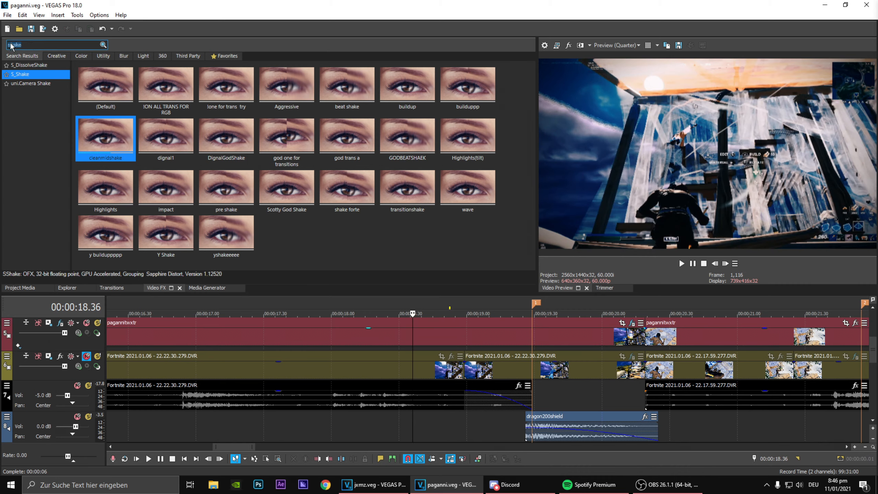
type("looks")
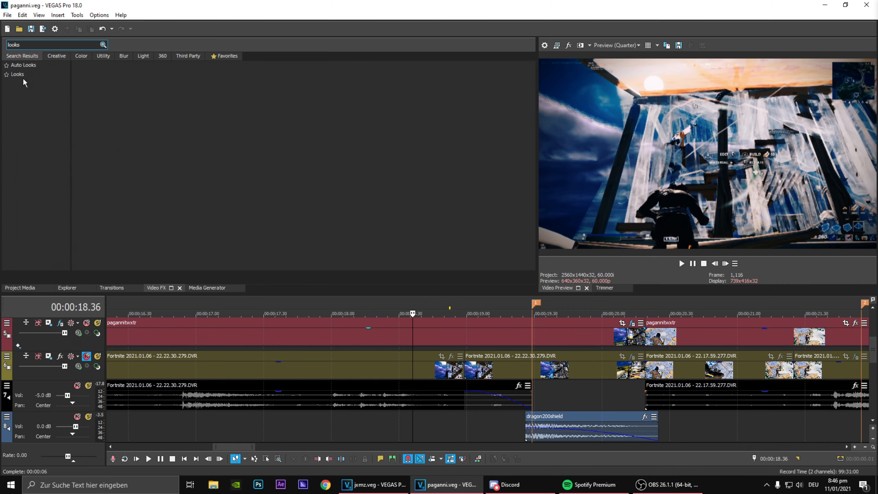
left_click(19, 75)
left_click_drag(125, 102, 587, 370)
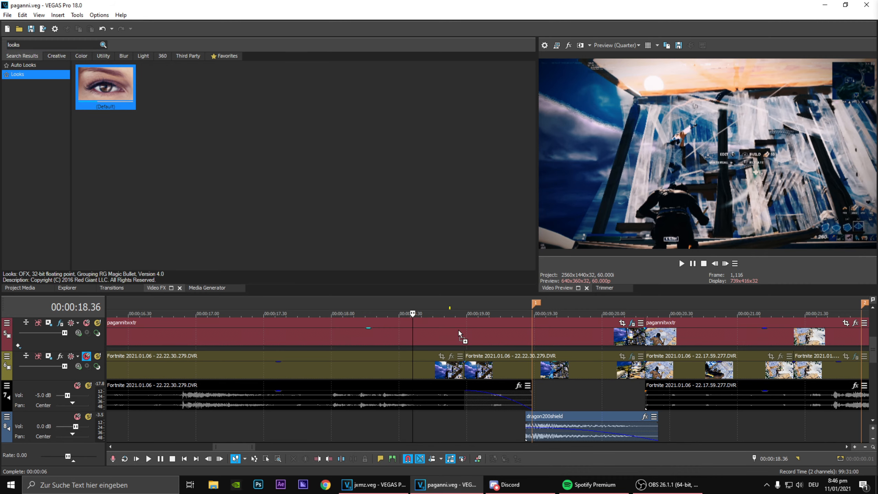
left_click_drag(458, 329, 458, 329)
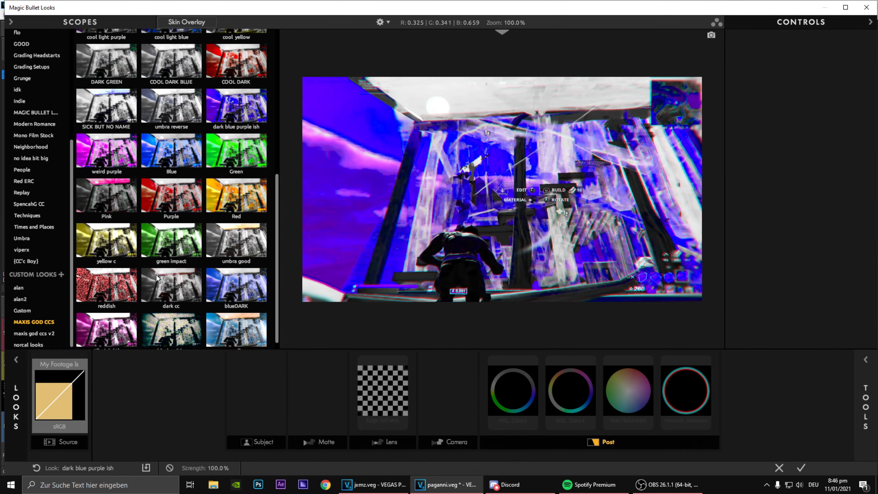
Try the dark cc look from MAXIS GOD CCS, switch to clean sf ornge and apply it to the clip.
left_click(157, 275)
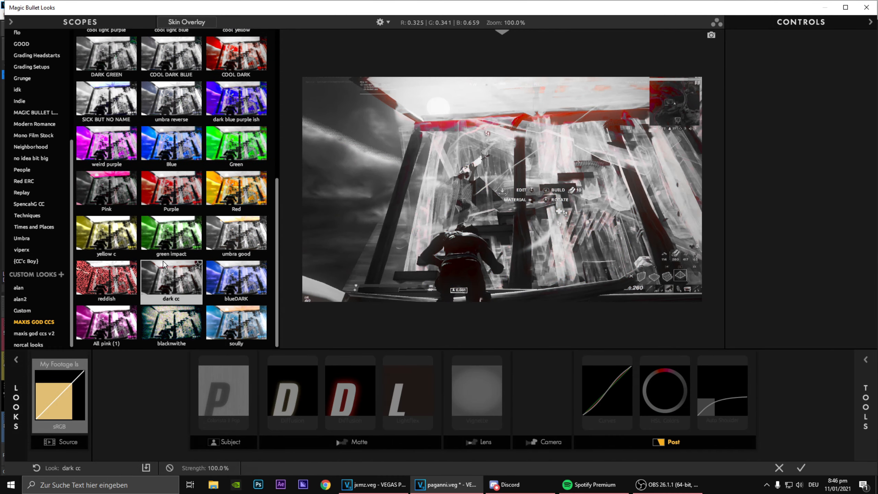
left_click(163, 261)
scroll(207, 221, "up", 8)
left_click(251, 162)
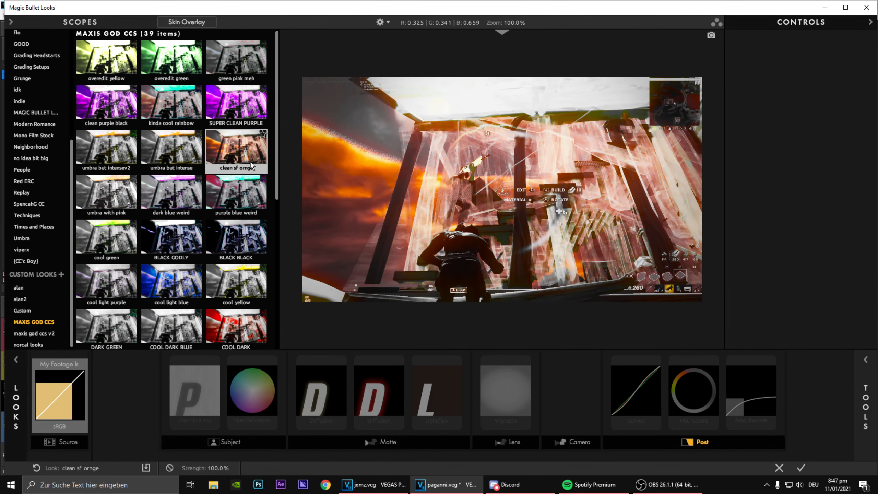
left_click(802, 468)
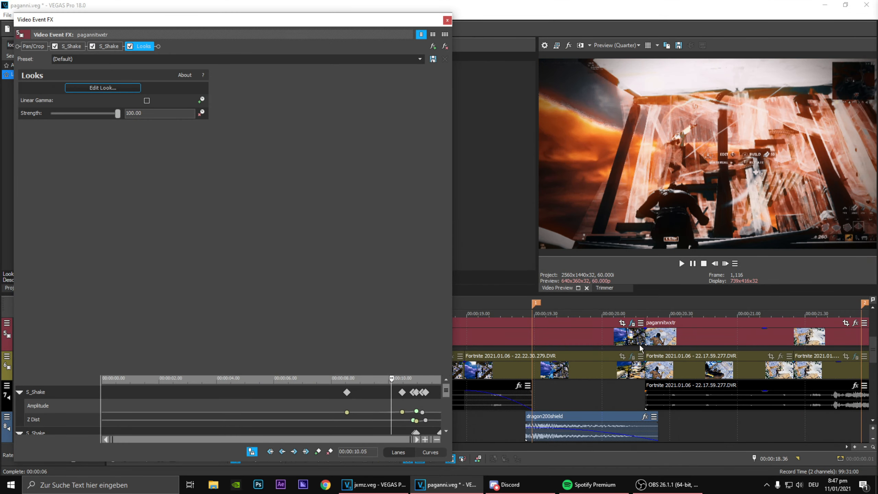
Keyframe the Looks Strength at effect times 00:00:10.05 and 00:00:10.13, setting the 00:00:10.05 keyframe to 0.
left_click_drag(97, 26, 131, 23)
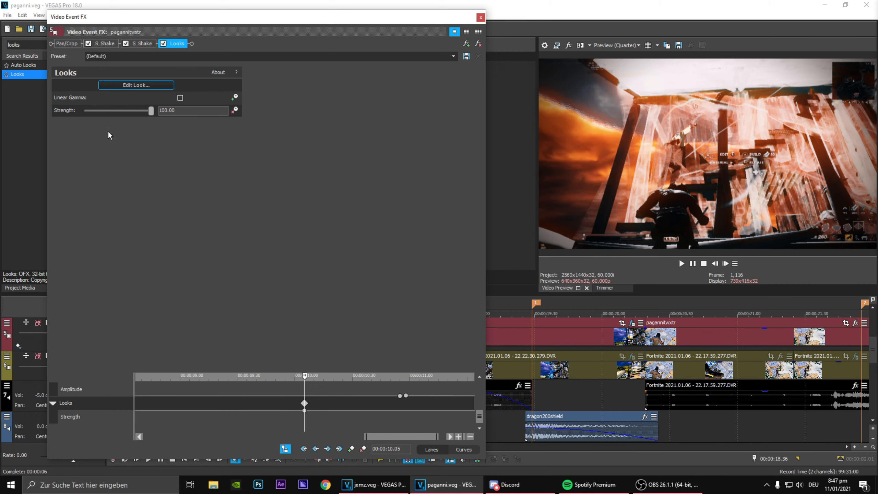
left_click_drag(427, 21, 362, 19)
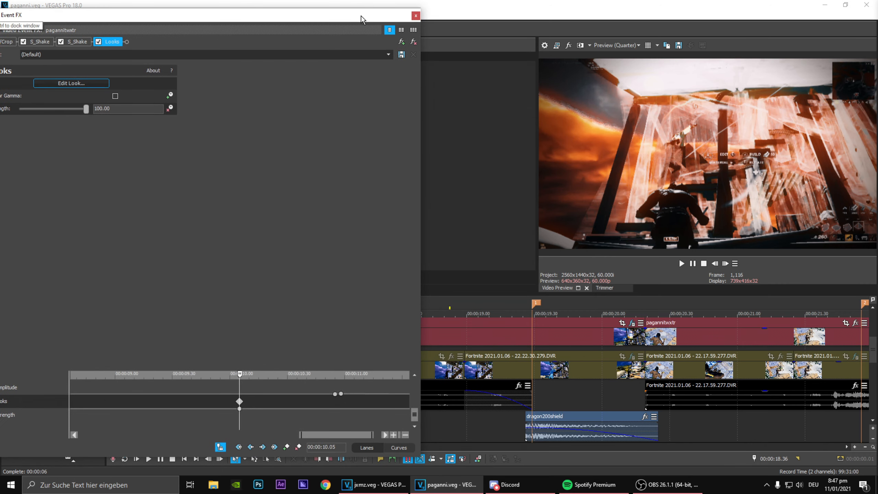
scroll(518, 374, "down", 4)
scroll(518, 374, "up", 2)
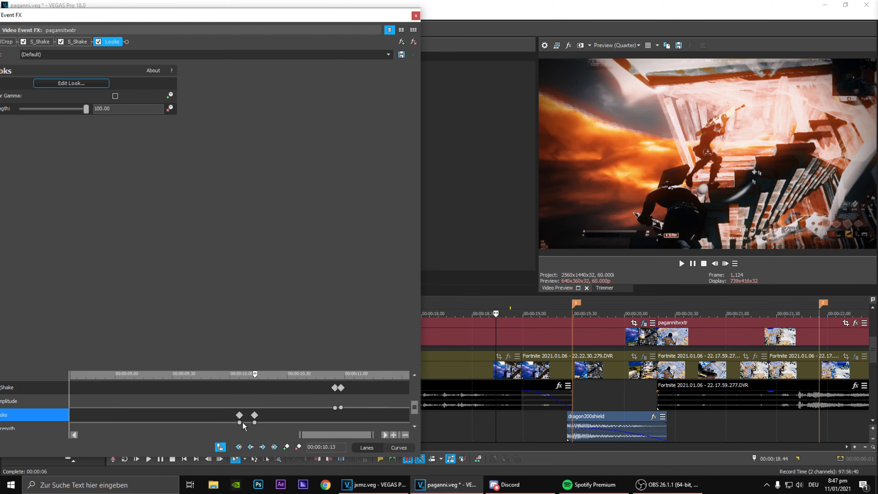
double_click(240, 422)
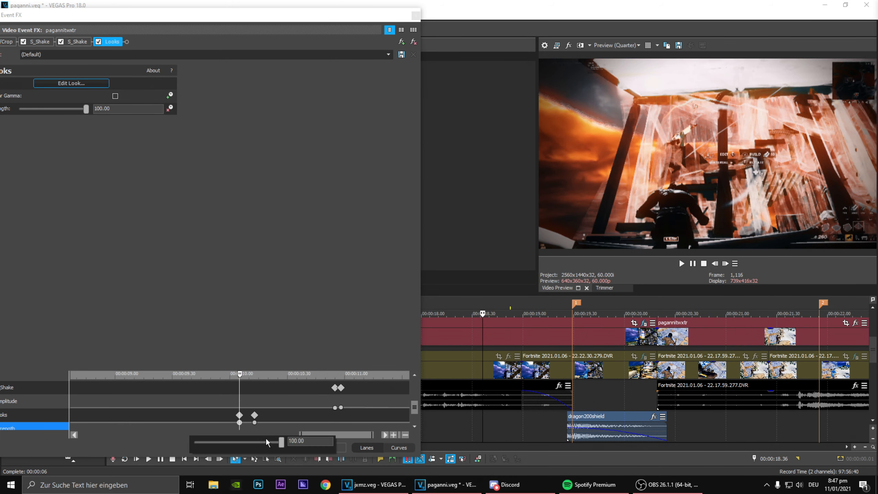
left_click_drag(281, 442, 80, 426)
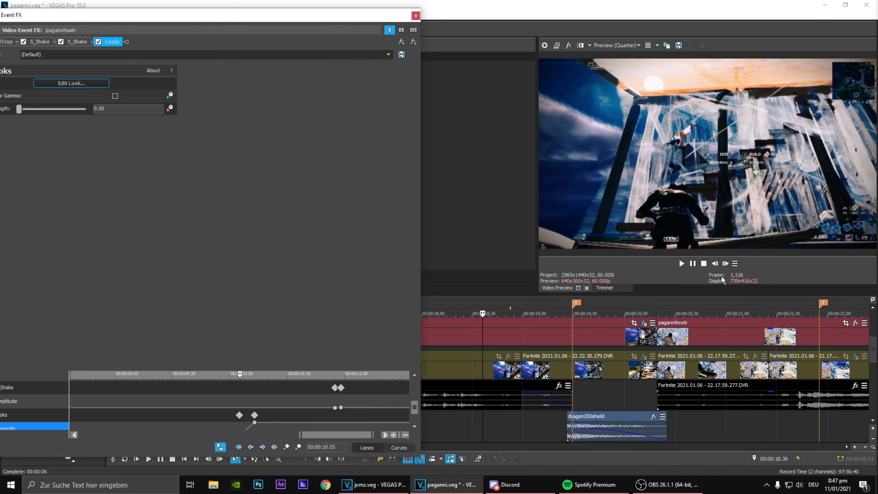
Step through the frames following the colour fade, close the effect settings and save the project.
left_click(725, 265)
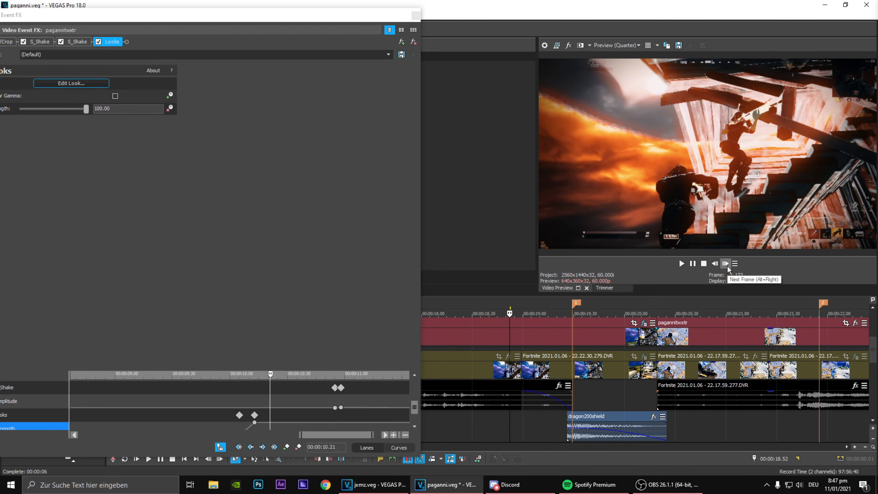
left_click(725, 264)
left_click(416, 16)
left_click(31, 30)
left_click(506, 311)
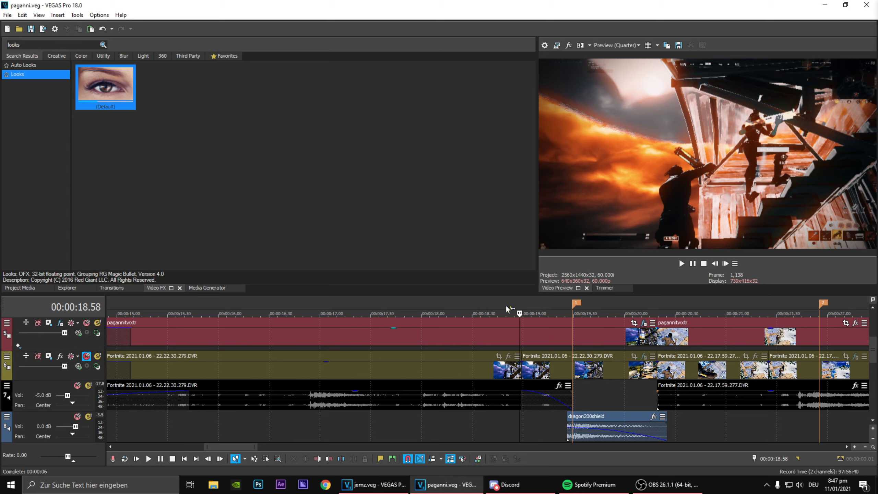
left_click(644, 324)
left_click(416, 15)
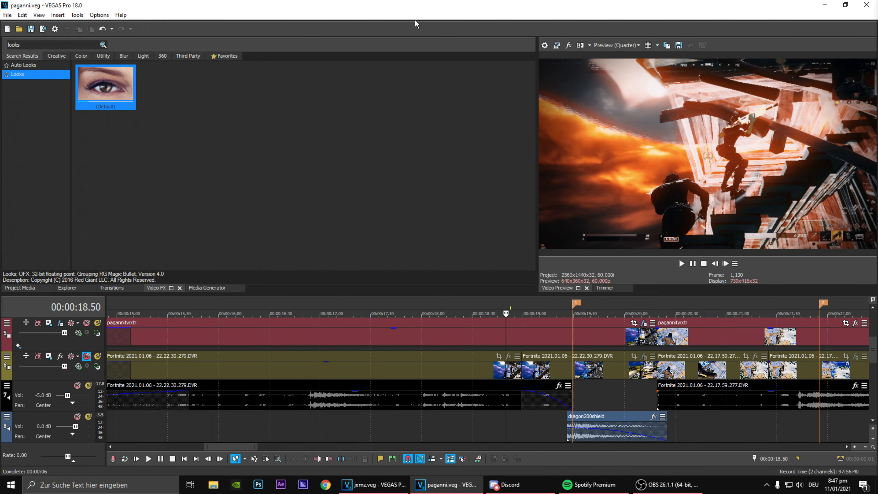
Open Pan/Crop for the pagannitwxtr clip before marker 1 and add Position keyframes at effect times 00:00:10.13, 00:00:10.57 and 00:00:10.58.
left_click(644, 323)
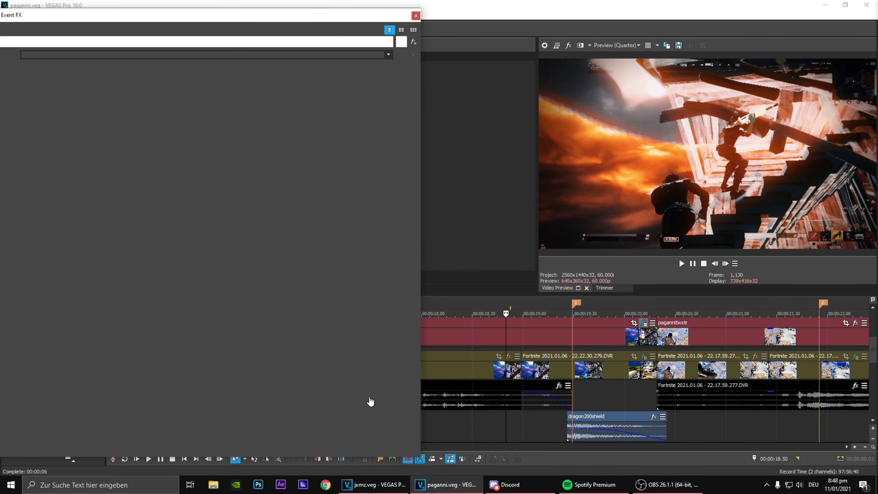
left_click_drag(416, 390, 412, 423)
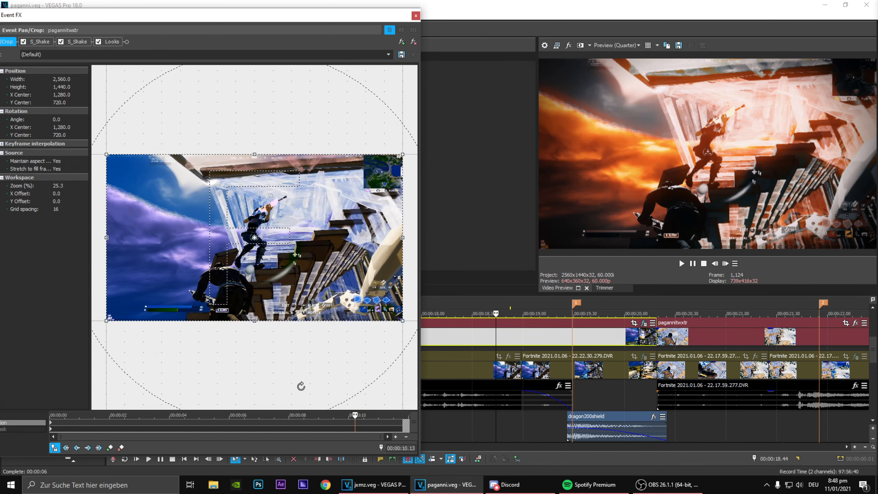
left_click_drag(212, 23, 277, 22)
left_click_drag(422, 414, 472, 427)
left_click(573, 313)
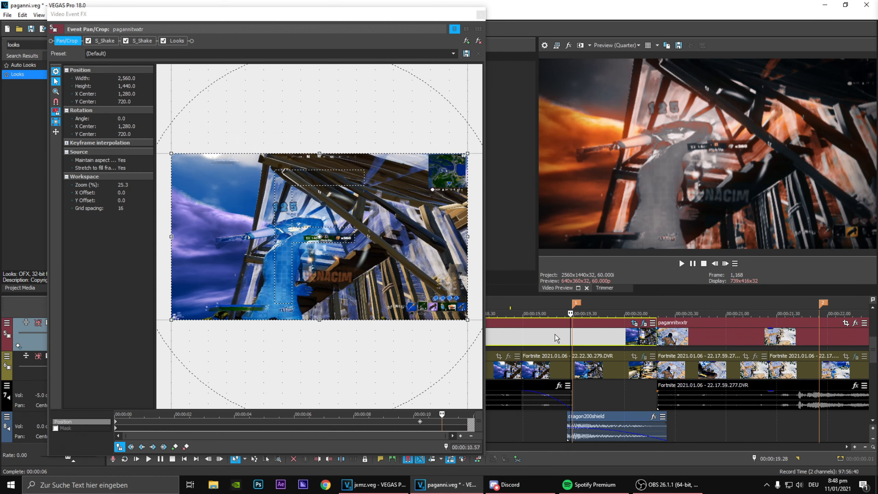
left_click(175, 447)
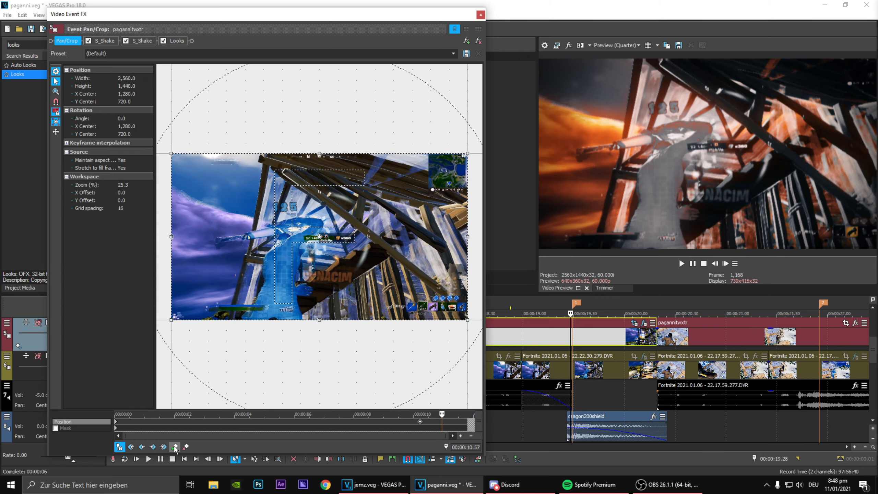
left_click(725, 264)
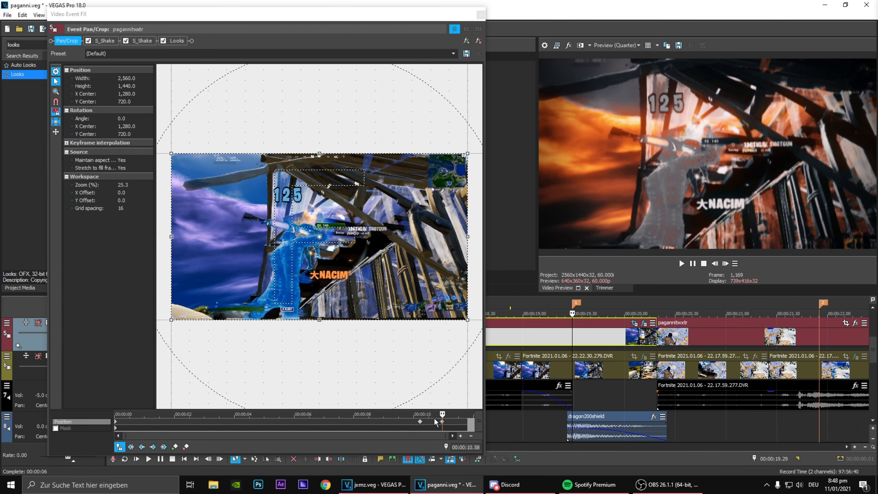
scroll(403, 427, "up", 3)
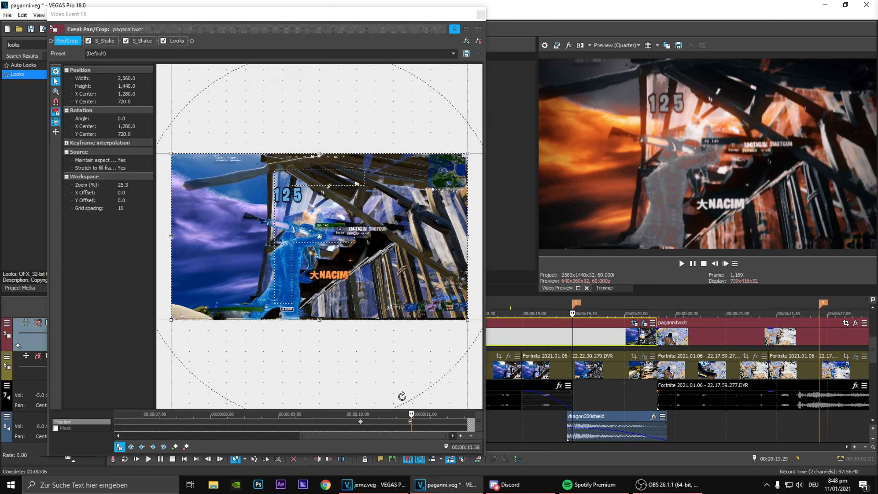
left_click(212, 442)
scroll(348, 424, "up", 3)
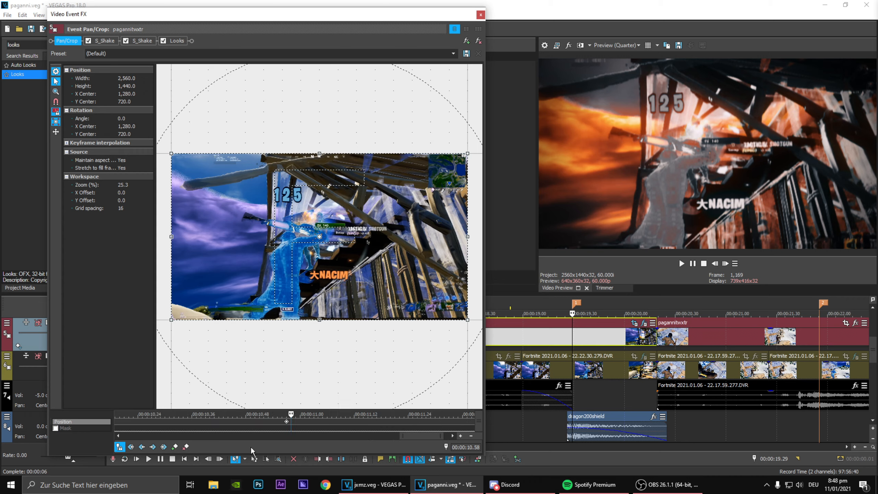
left_click(175, 446)
At the 00:00:10.57 Position keyframe, shrink the crop frame to about 1,984 x 1,116 and rotate it to about 12.1 degrees.
left_click(287, 421)
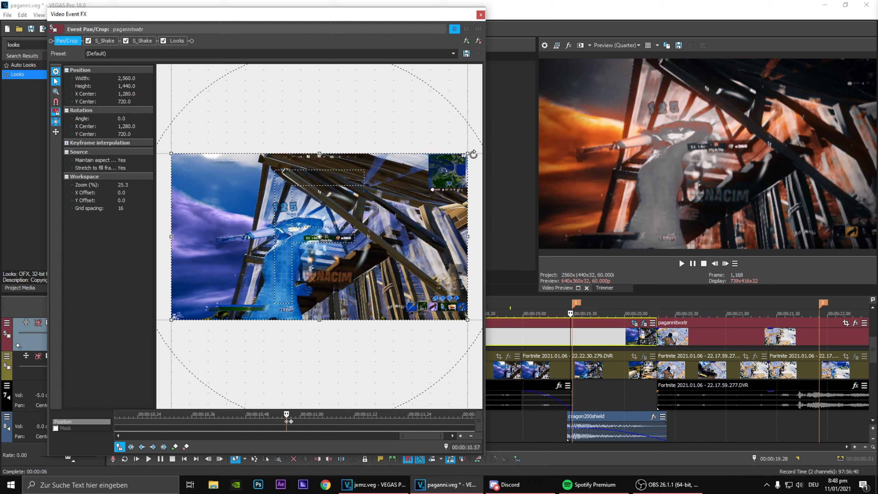
left_click_drag(468, 153, 443, 175)
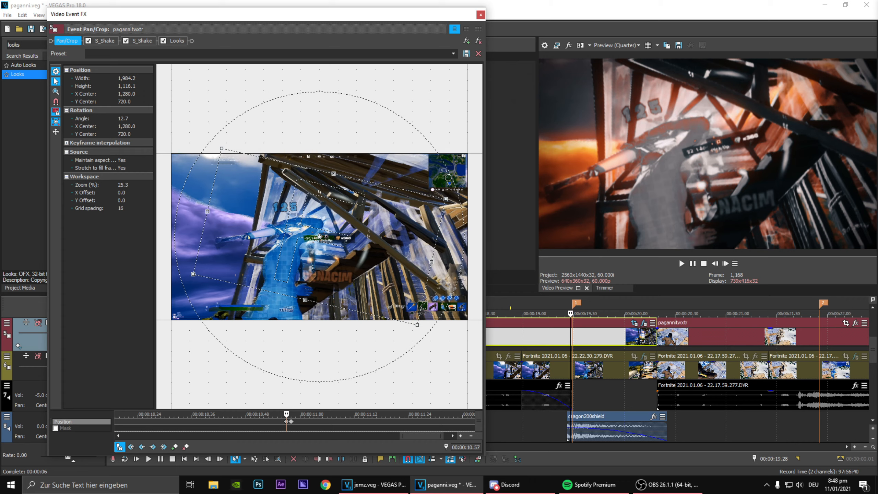
left_click_drag(448, 178, 448, 166)
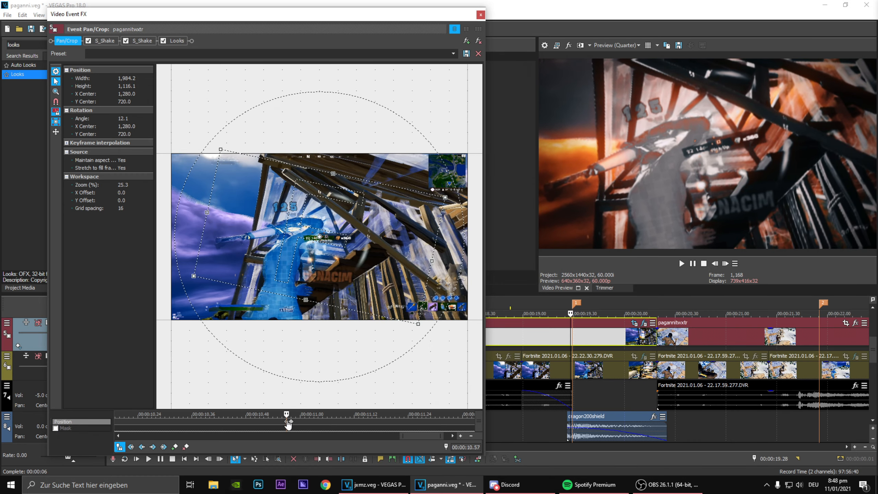
Change the interpolation type of the Position keyframe at 00:00:10.13.
scroll(242, 421, "down", 3)
left_click(253, 421)
right_click(254, 422)
left_click(276, 388)
Scrub through the Pan/Crop movement up to 00:00:10.58, close the effect settings and save the project.
left_click(257, 414)
left_click_drag(258, 414, 356, 453)
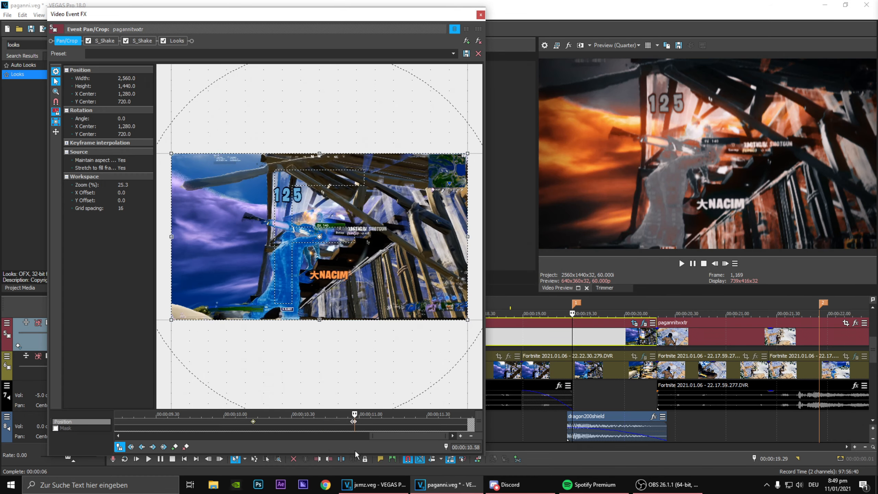
left_click(480, 15)
left_click(31, 29)
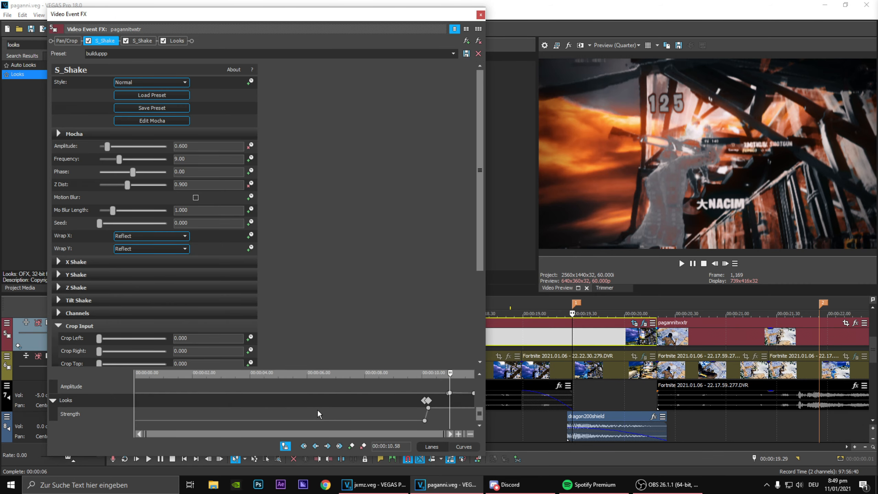
Open the clip's effects and add Looks keyframes at effect times 00:00:10.58 and 00:00:10.57.
scroll(318, 413, "up", 5)
left_click(71, 400)
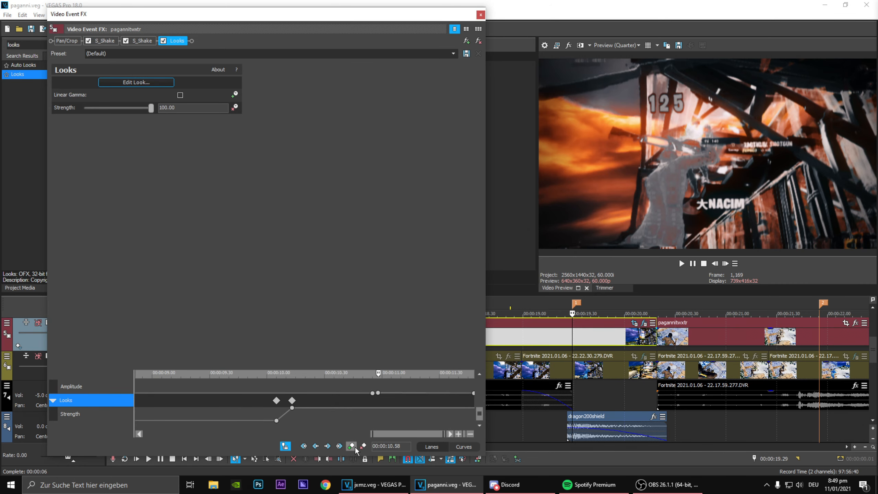
left_click(355, 450)
left_click(715, 263)
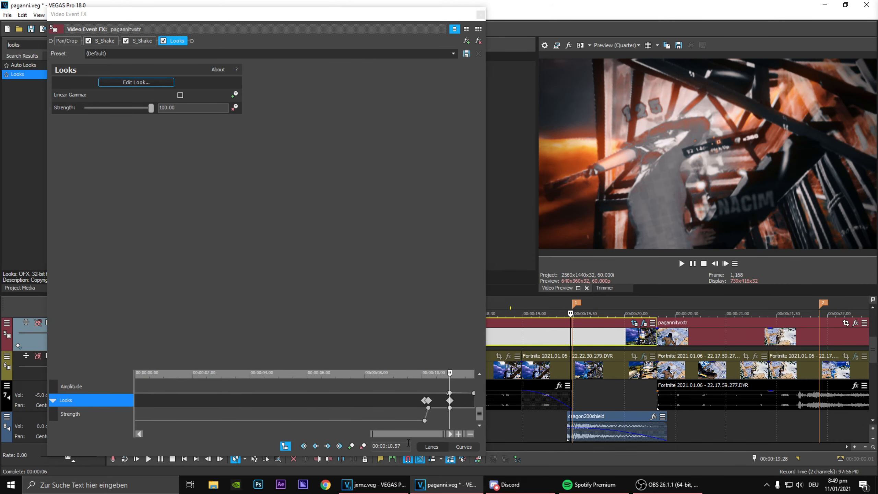
left_click(353, 447)
Lower the Looks Strength at the 00:00:10.58 keyframe so the colour grade cuts off there.
scroll(420, 410, "up", 5)
left_click(309, 409)
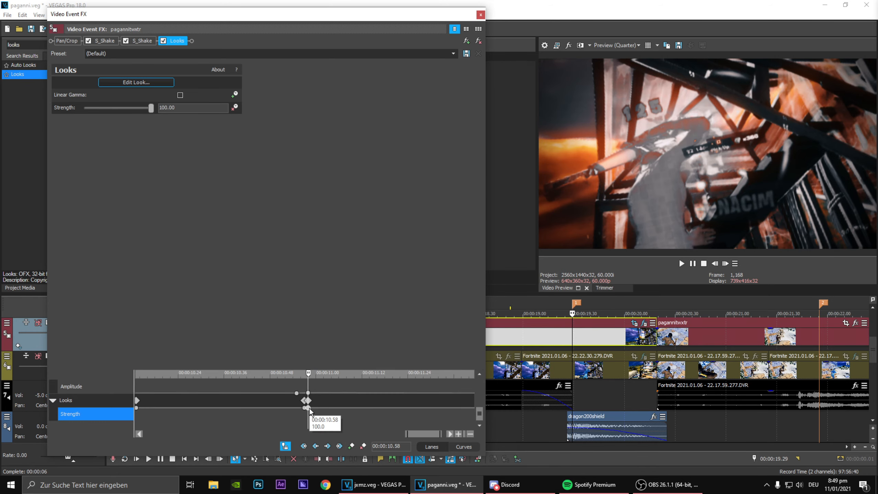
double_click(309, 409)
left_click_drag(353, 427, 239, 410)
left_click(242, 408)
scroll(359, 403, "down", 2)
scroll(359, 404, "down", 2)
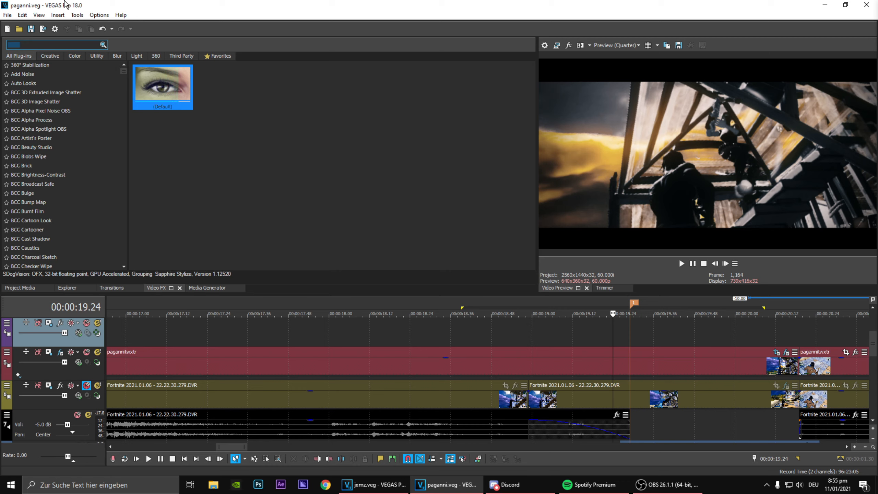
Search the effects for "dist", apply the S_DistortRGB godrgb preset to the pagannitwxtr clip before marker 1 and animate its Amount at 0.012.
type("dist")
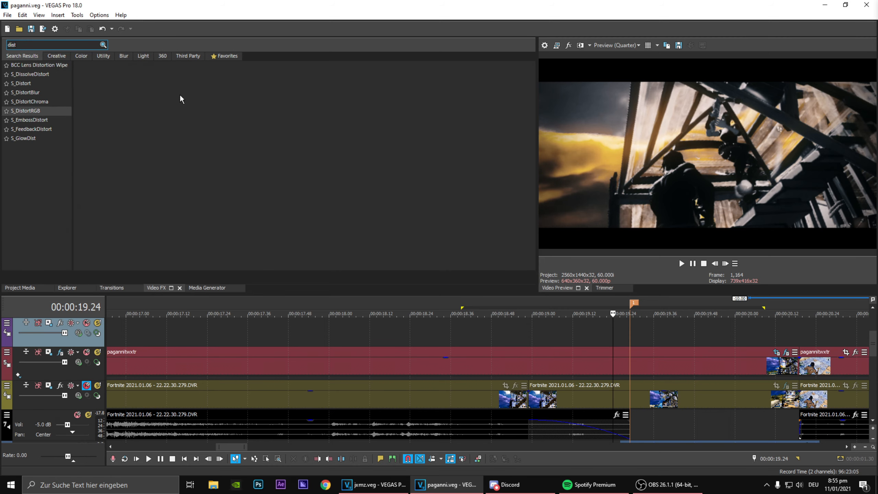
left_click_drag(192, 96, 597, 363)
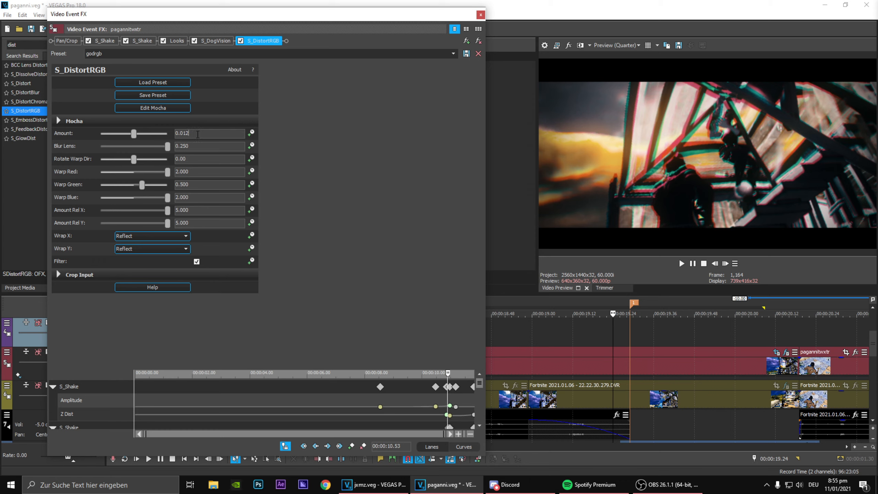
left_click_drag(138, 139, 138, 140)
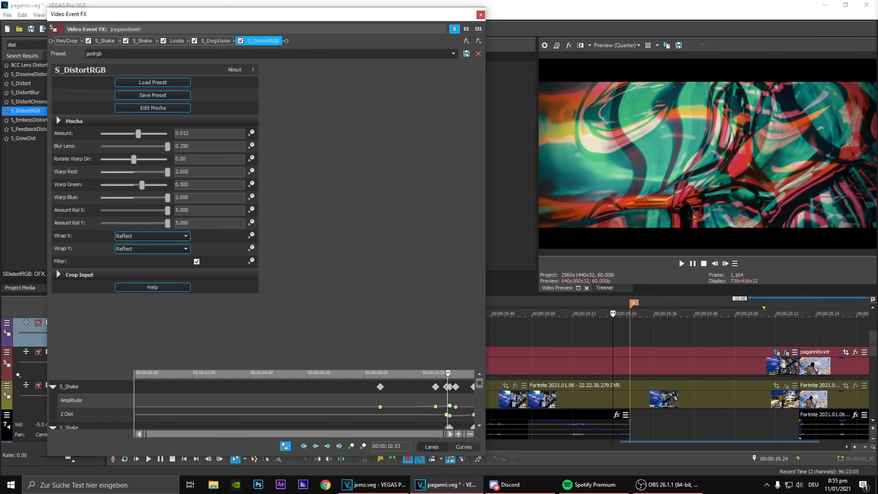
key("Return")
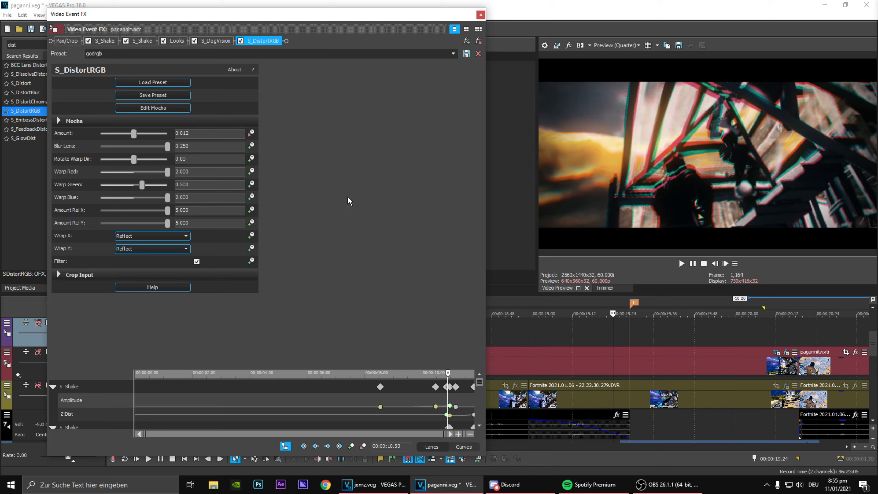
Add S_DistortRGB Amount keyframes at effect times 00:00:10.58 and 00:00:10.57.
left_click_drag(479, 383, 481, 414)
scroll(439, 425, "up", 5)
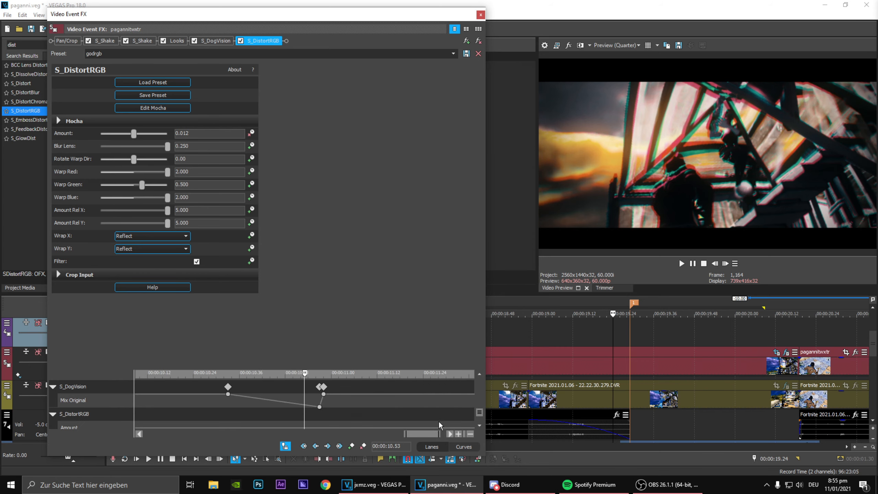
left_click(324, 409)
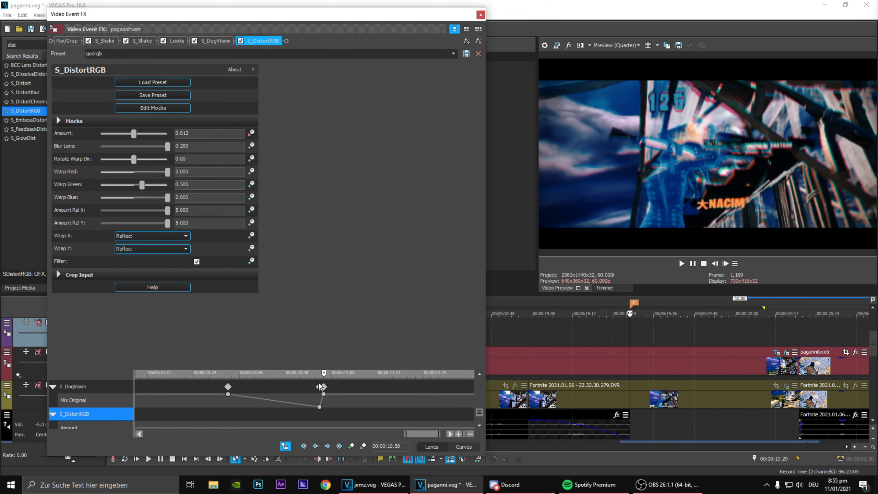
left_click_drag(479, 414, 480, 421)
left_click(90, 416)
left_click(351, 446)
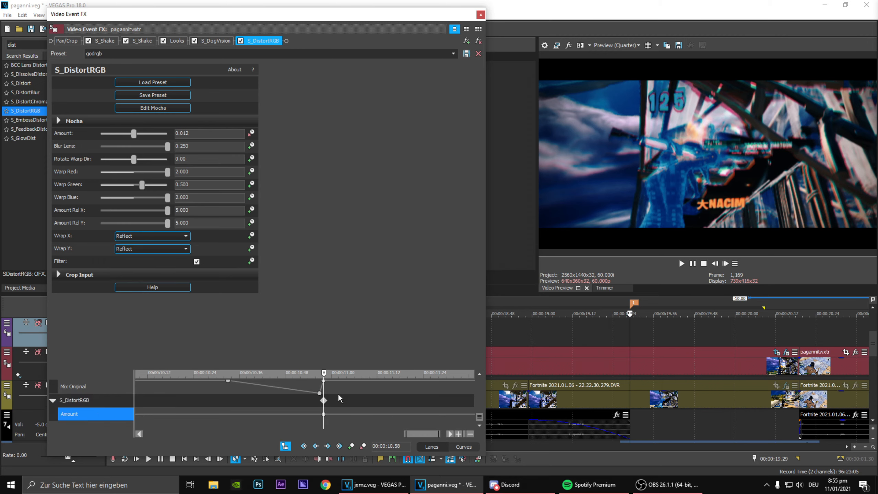
left_click(715, 263)
left_click(351, 446)
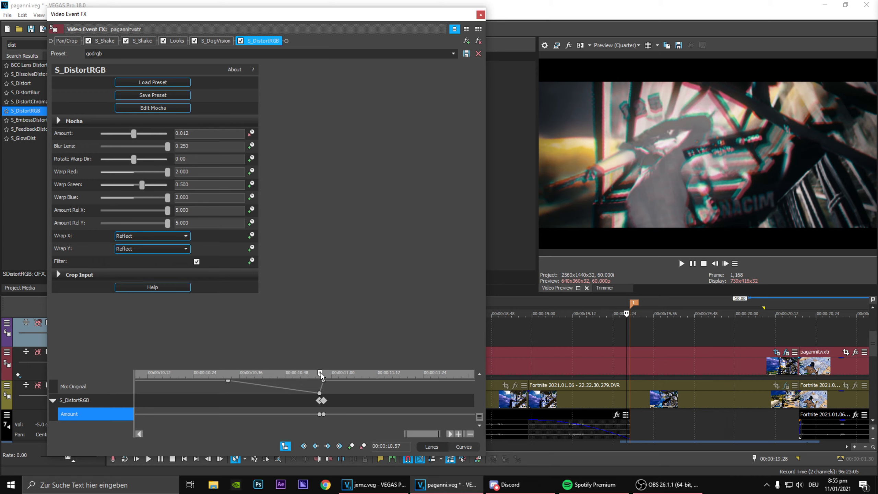
Add an S_DistortRGB Amount keyframe at 00:00:10.38 and set the Amount to 0 at both 00:00:10.38 and 00:00:10.58.
left_click_drag(321, 375, 248, 402)
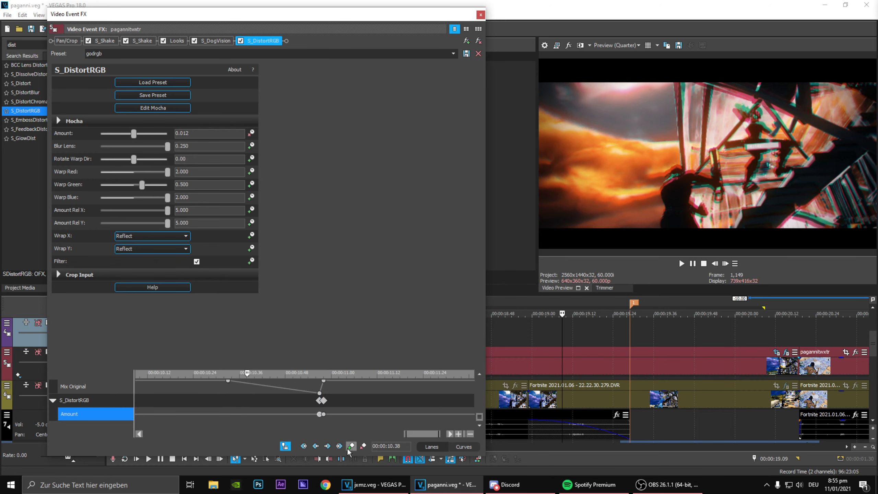
left_click(246, 414)
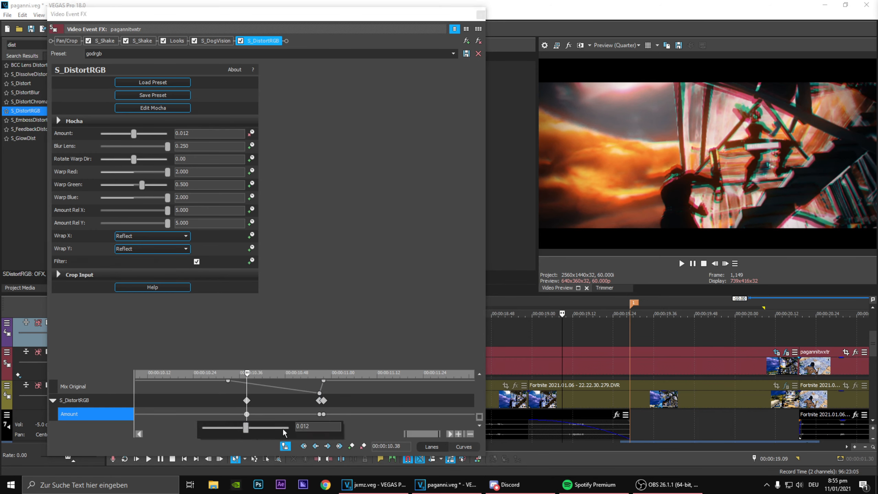
key("Return")
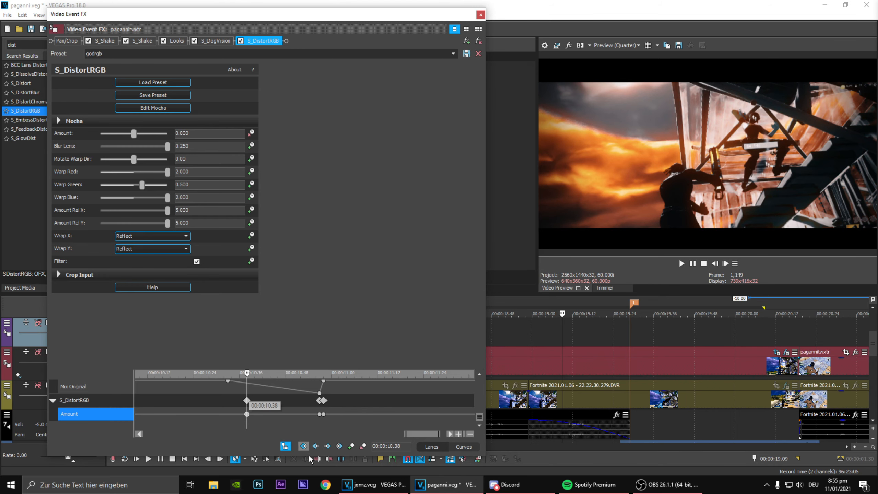
left_click(322, 414)
type("0")
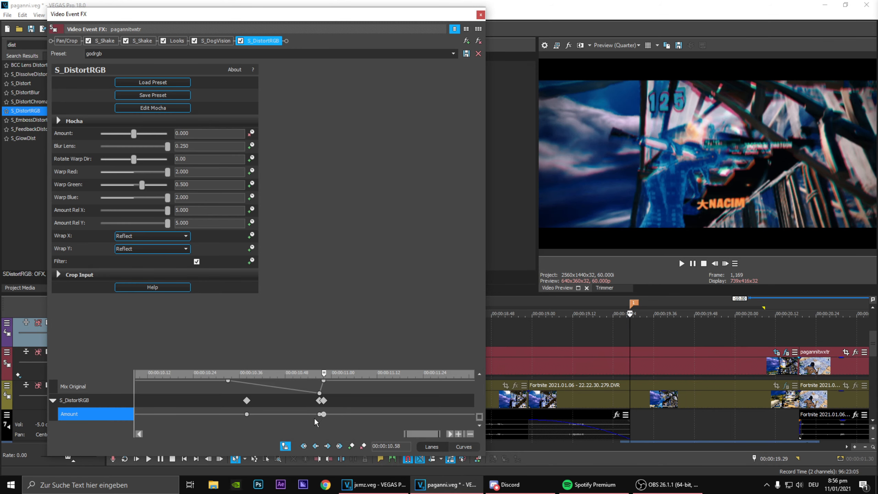
key("Return")
Delete the S_DistortRGB Amount keyframe at the clip's start, close the effect settings and save the project.
scroll(291, 415, "down", 5)
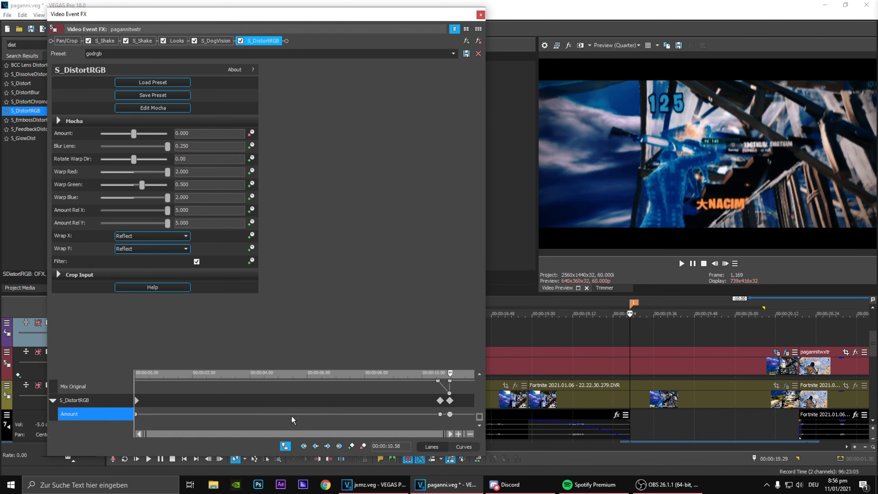
left_click(135, 413)
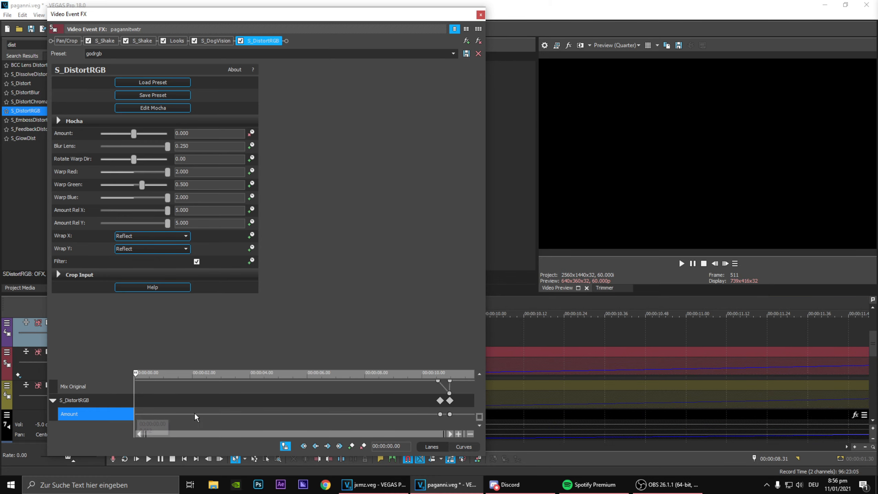
left_click(481, 15)
left_click(31, 29)
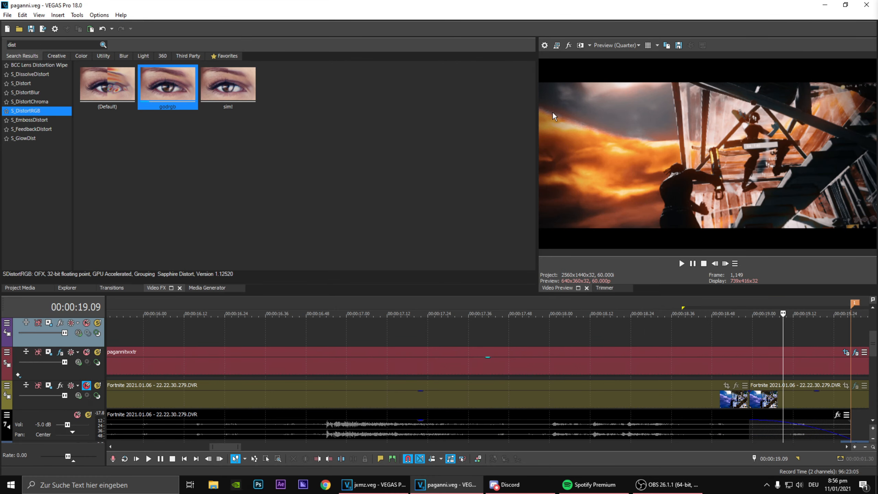
Scrub from 00:00:19.09 towards marker 1 to review how the RGB distortion builds up.
scroll(631, 353, "down", 3)
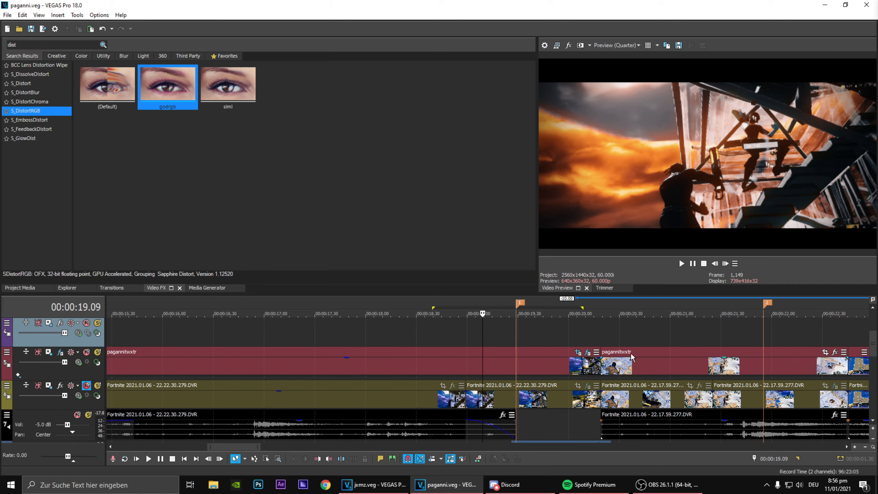
scroll(508, 338, "up", 3)
left_click_drag(497, 334, 531, 333)
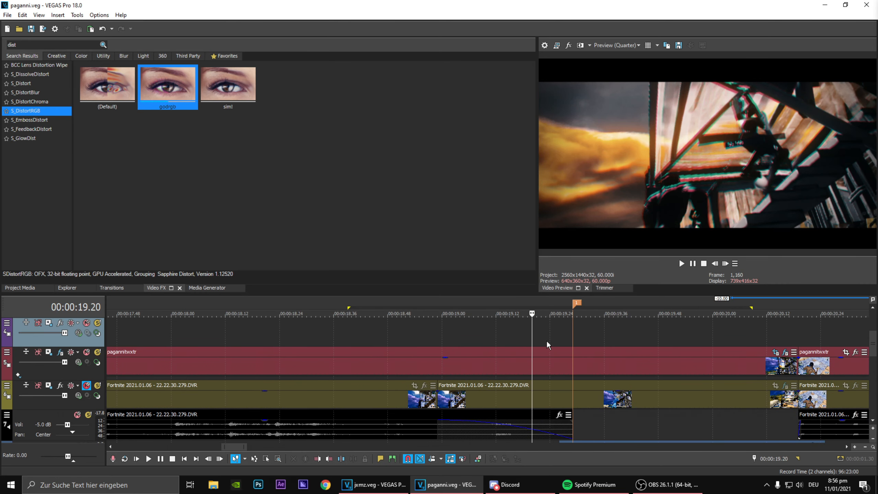
left_click(546, 339)
left_click(560, 335)
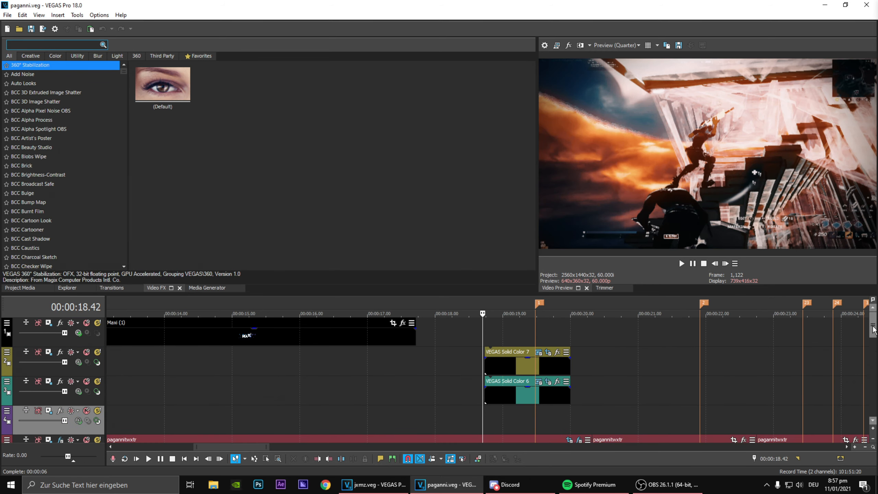
left_click_drag(873, 327, 873, 345)
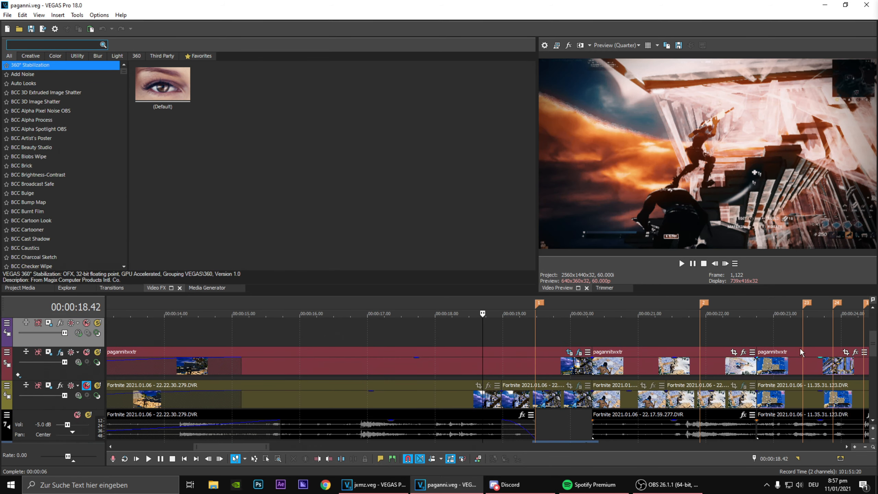
Set a playback loop from about 00:00:17.08 to 00:00:20.19 and play it to review the effects around marker 1.
scroll(450, 356, "down", 1)
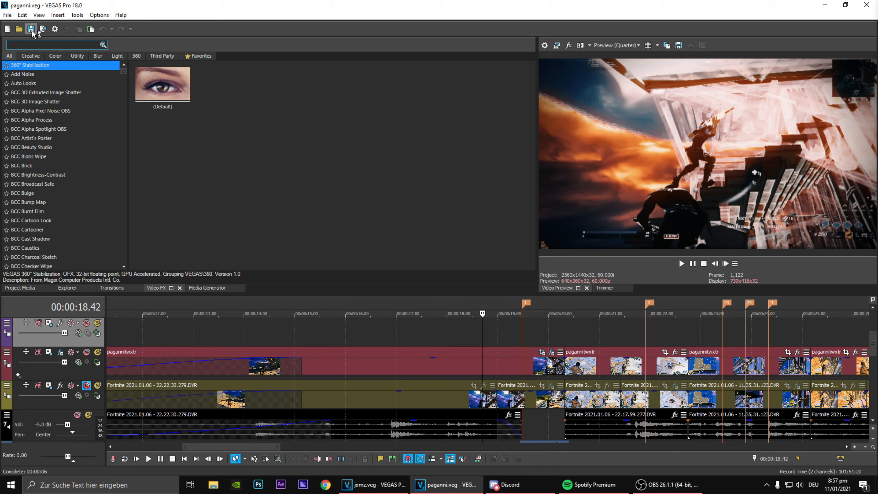
left_click_drag(405, 341, 566, 372)
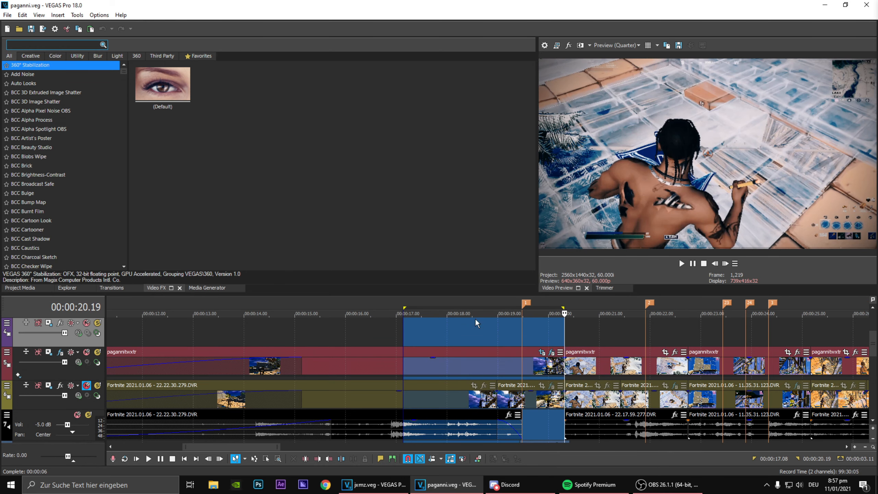
key("space")
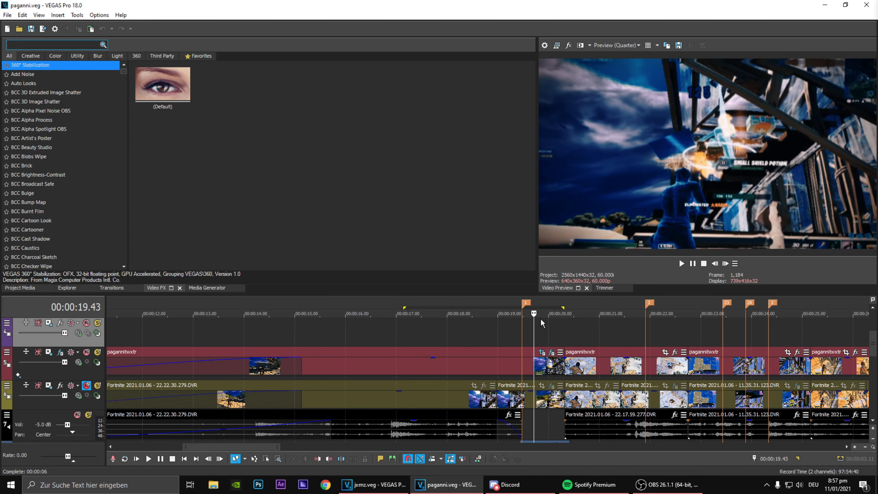
key("space")
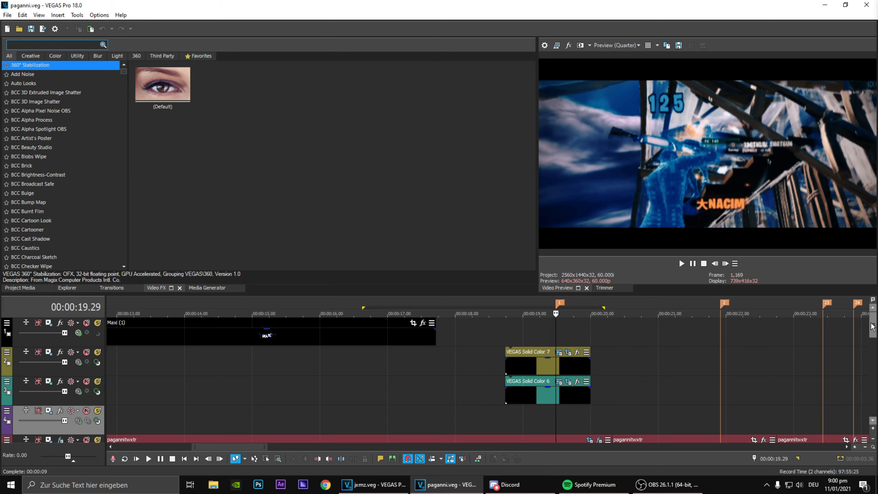
Search the video effects for "flick" and apply the S_Flicker "impact flicker" preset to the track 5 clip at marker 1.
left_click_drag(874, 329, 875, 345)
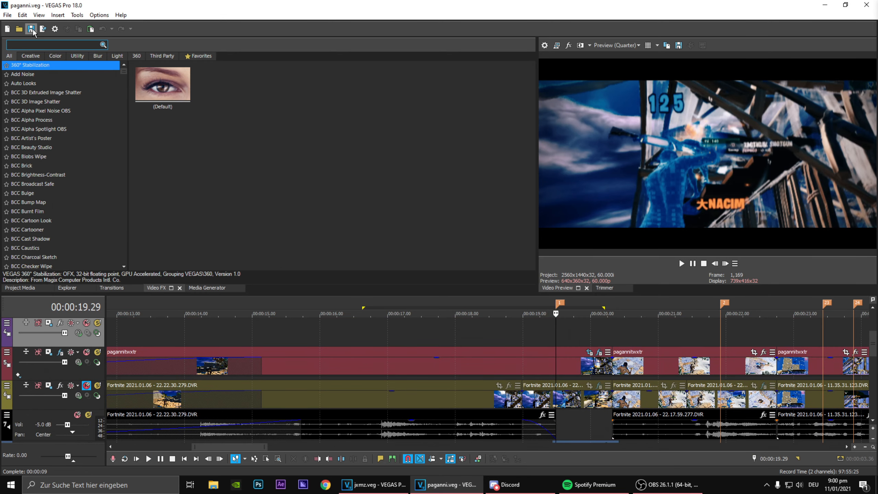
left_click(55, 44)
type("flick")
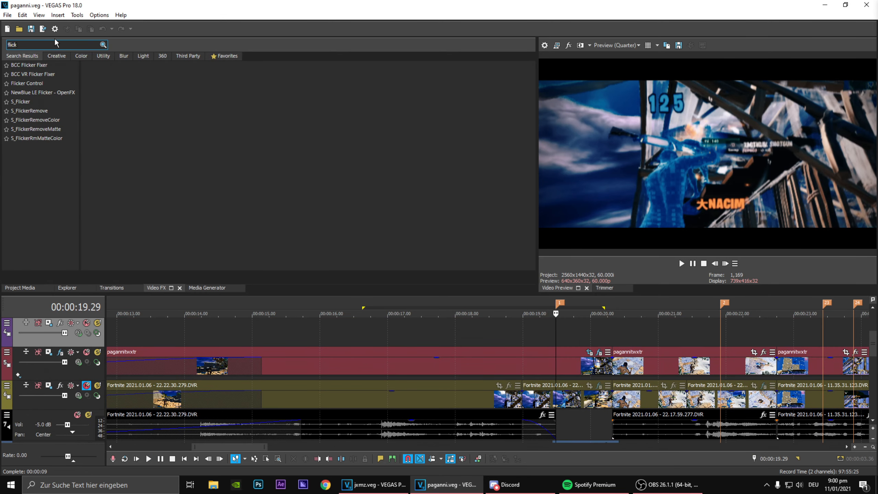
left_click(59, 105)
left_click_drag(416, 86, 619, 338)
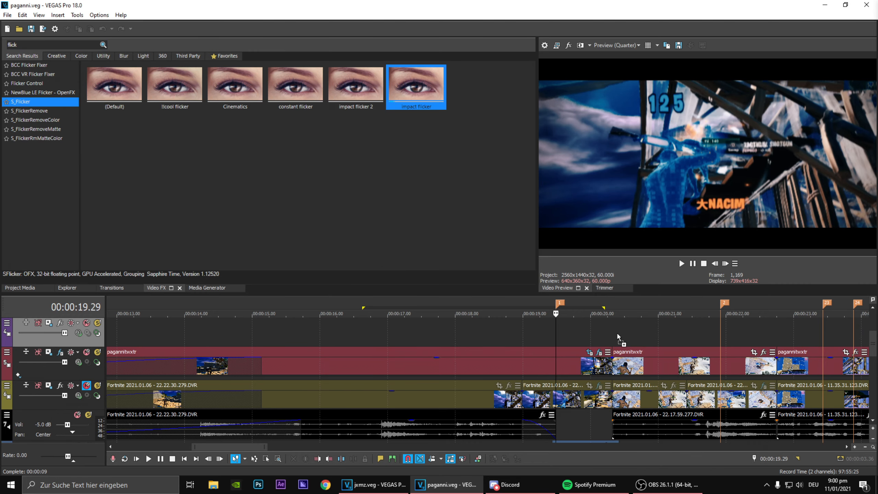
left_click_drag(563, 365, 562, 365)
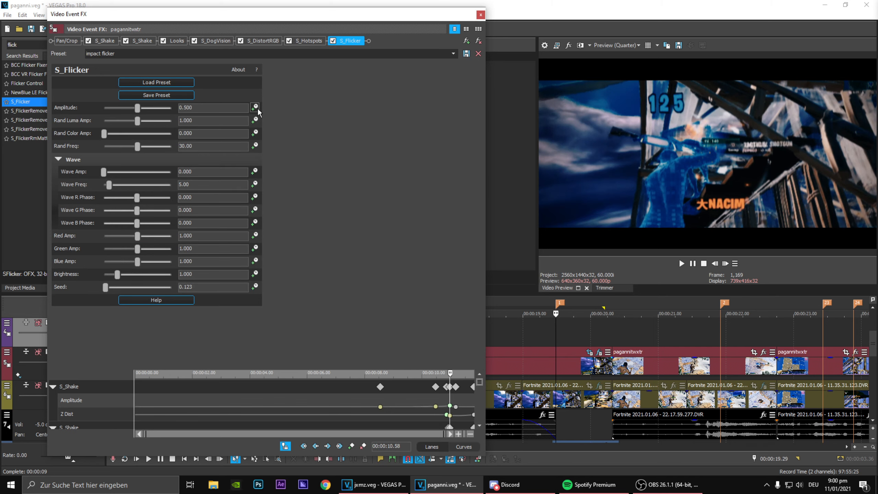
Add S_Flicker Amplitude keyframes at effect times 00:00:10.58 and 00:00:10.57, and set the Amplitude to 0 at 00:00:10.57.
left_click_drag(480, 382, 480, 423)
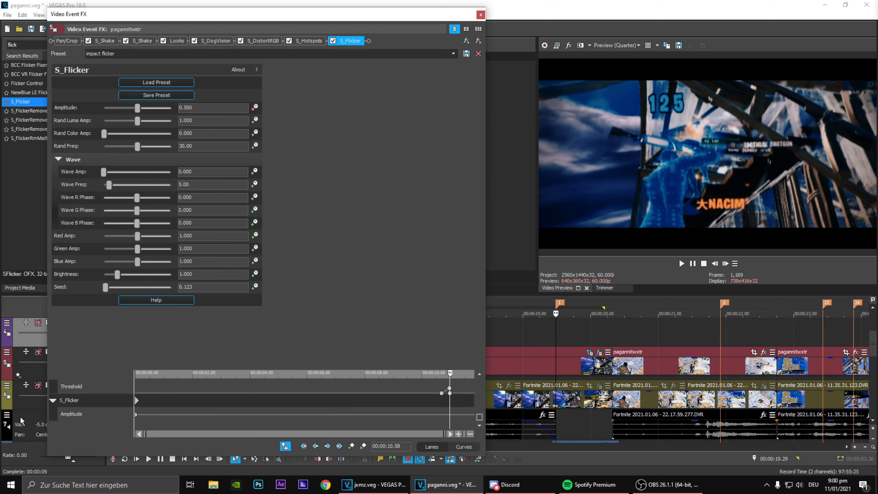
left_click(64, 404)
left_click(351, 446)
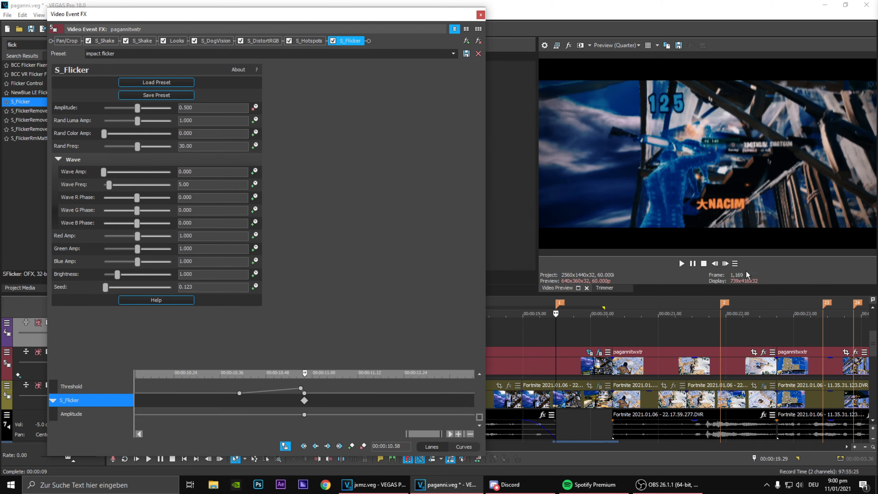
left_click(716, 264)
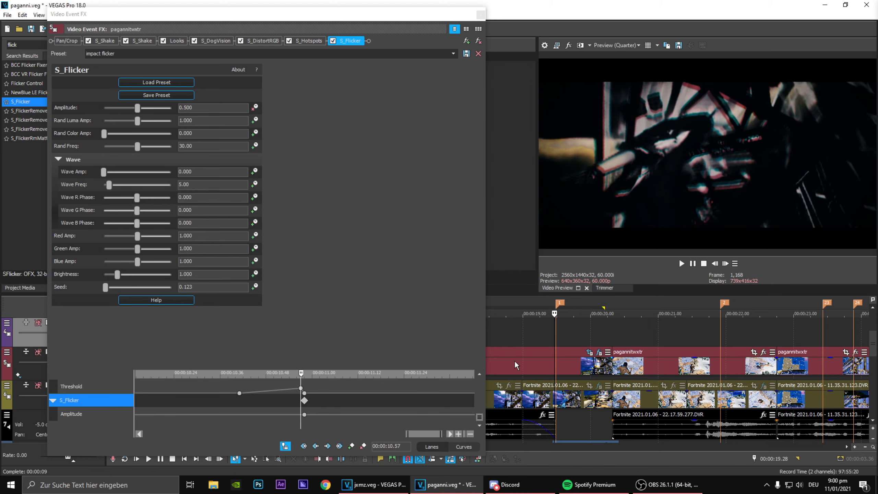
left_click(352, 447)
double_click(301, 415)
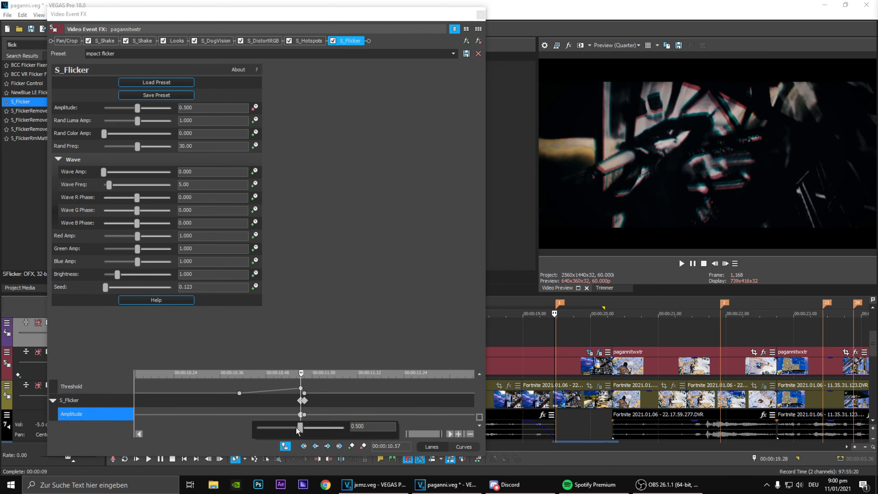
left_click_drag(299, 428, 255, 429)
Delete the S_Flicker Amplitude keyframe at the clip's start.
scroll(207, 411, "down", 5)
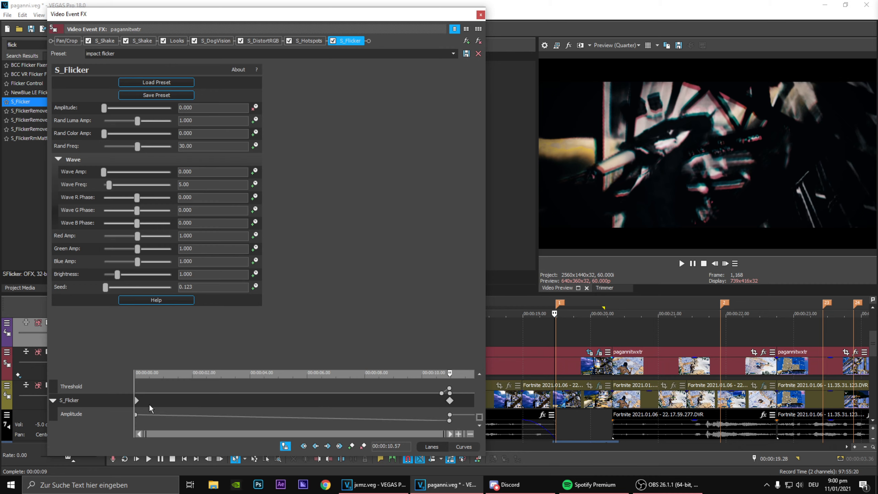
left_click(137, 401)
key("Delete")
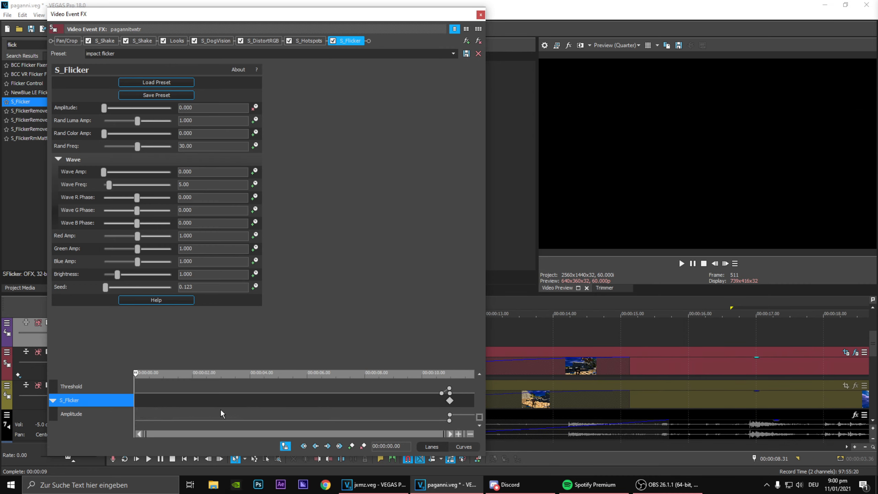
Change the S_Flicker Amplitude at the clip's end, effect time 00:00:11.48.
key("End")
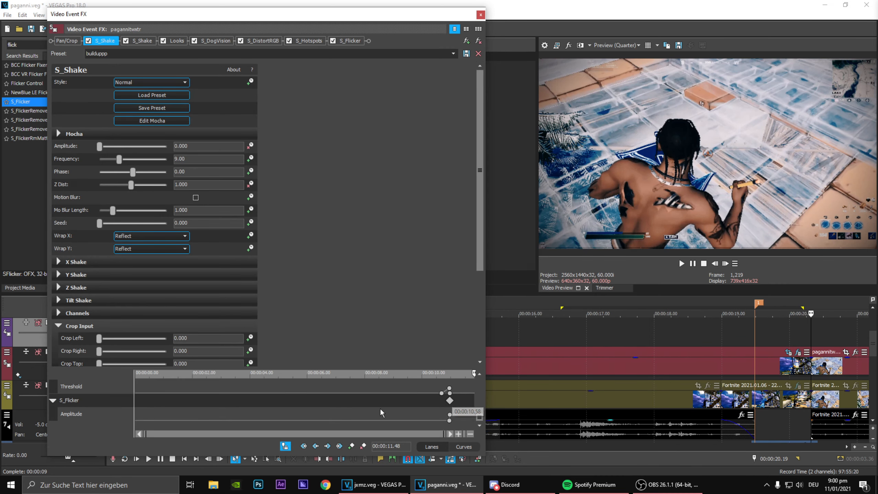
scroll(360, 403, "up", 5)
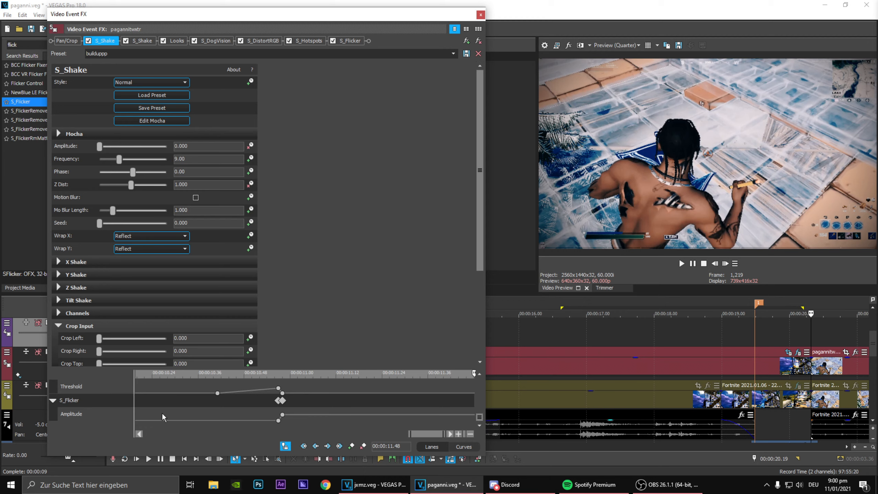
left_click(182, 418)
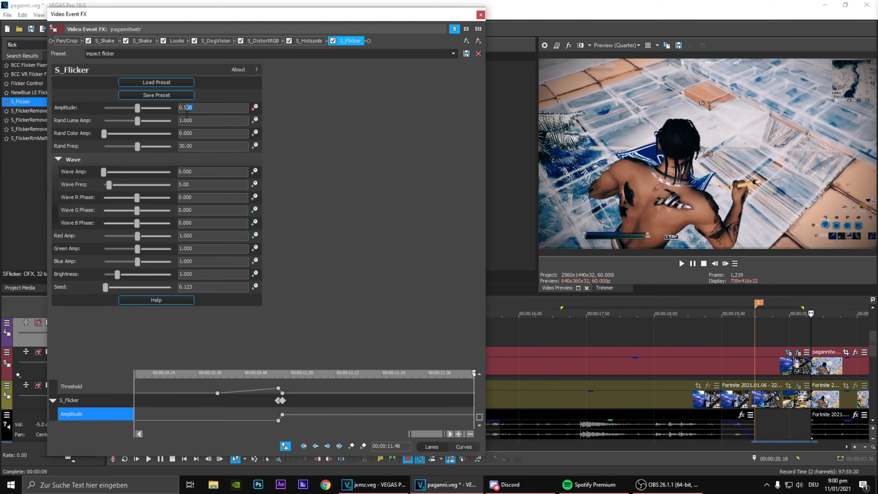
type("520")
key("Return")
double_click(473, 414)
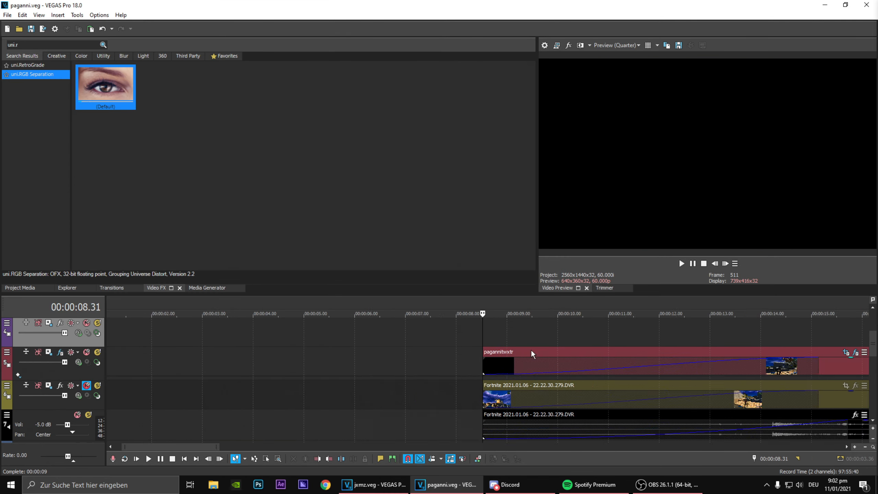
Play and frame-step through the clip past marker 1 to check the flicker, and save the project.
left_click(339, 330)
scroll(378, 337, "up", 4)
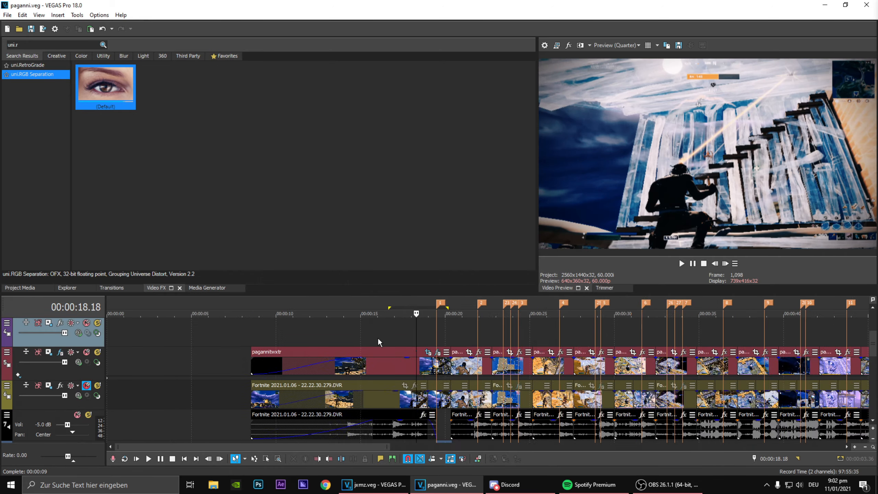
key("space")
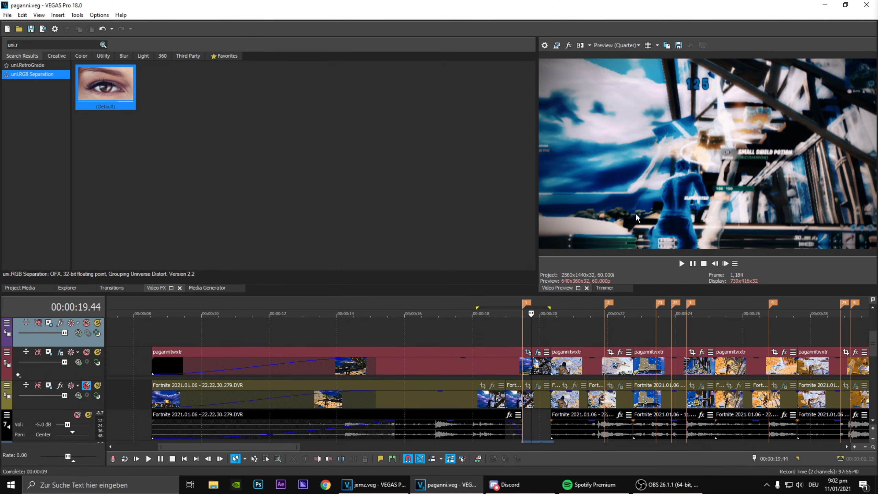
left_click(726, 263)
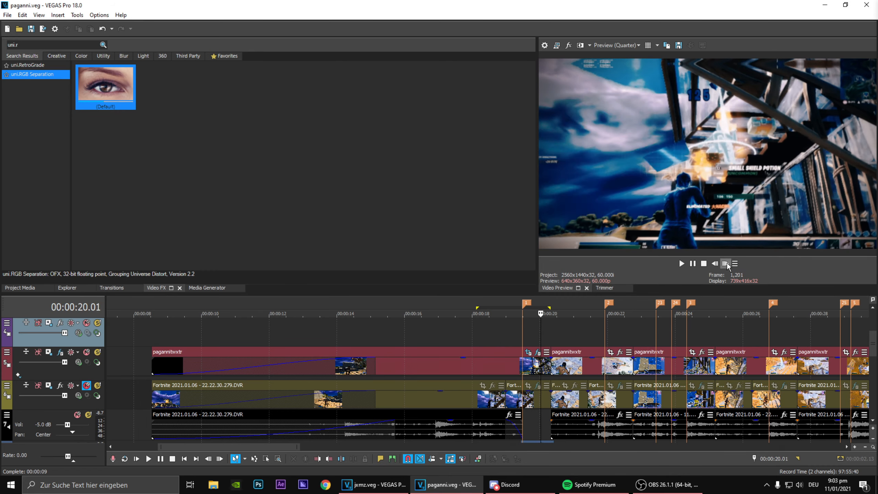
left_click(727, 264)
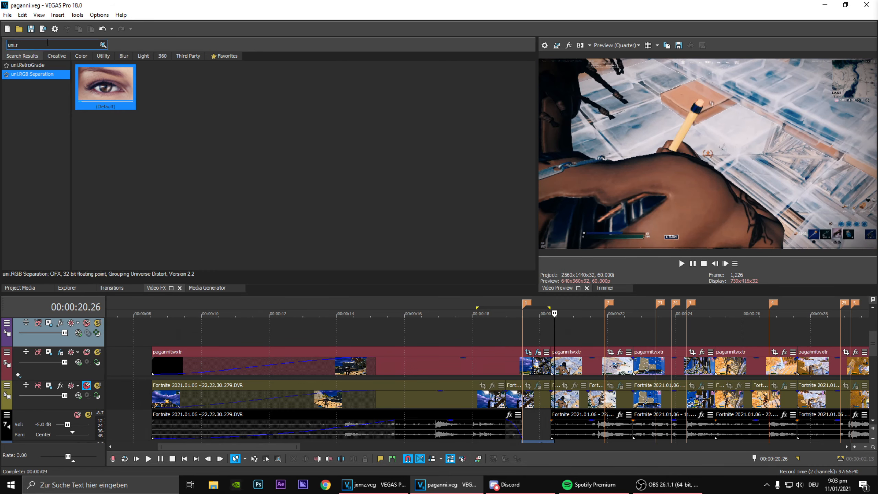
left_click(488, 329)
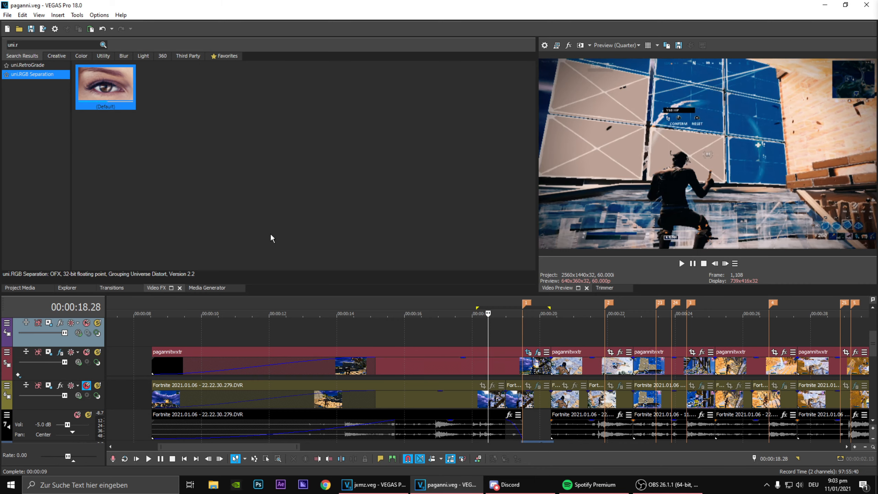
left_click(30, 32)
Step frame by frame from 00:00:19.12 past marker 1 to 00:00:20.11 to review the combined effects, and save the project.
left_click(512, 334)
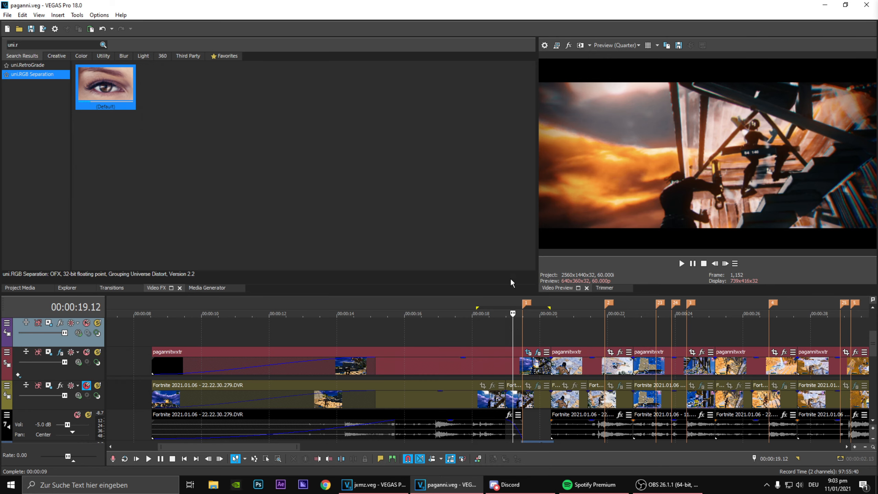
left_click(726, 264)
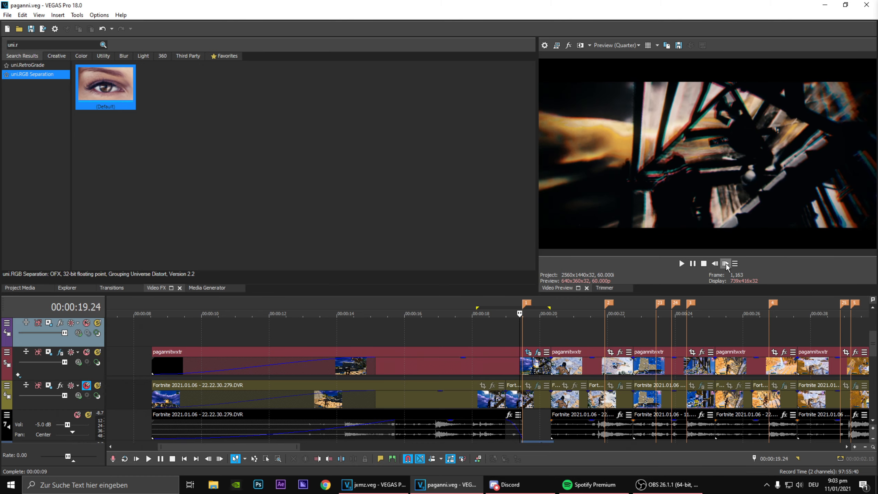
left_click(726, 263)
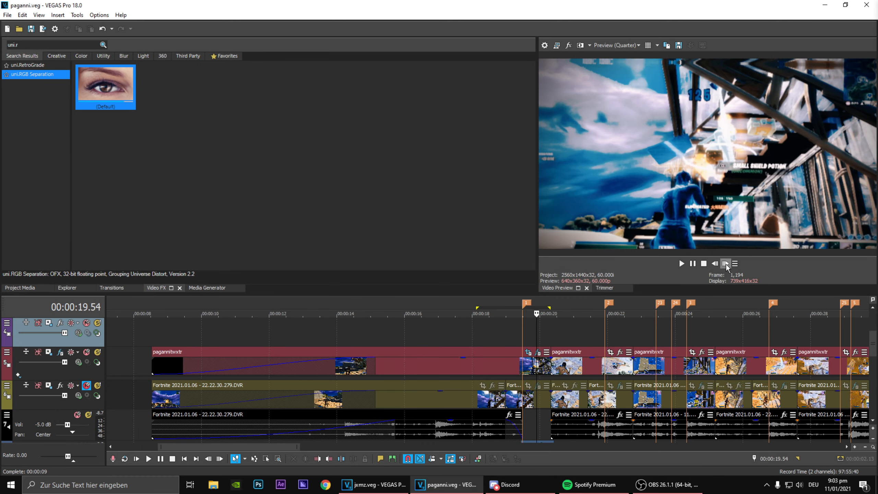
left_click(524, 329)
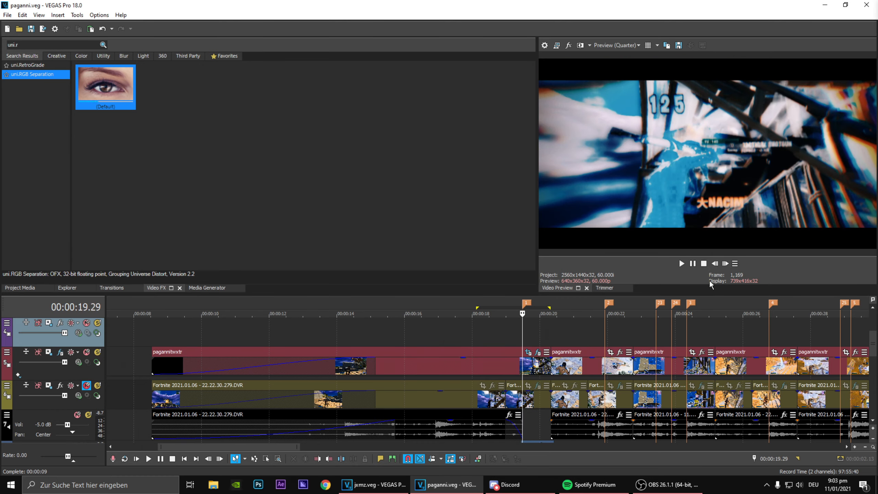
left_click(726, 263)
left_click(726, 264)
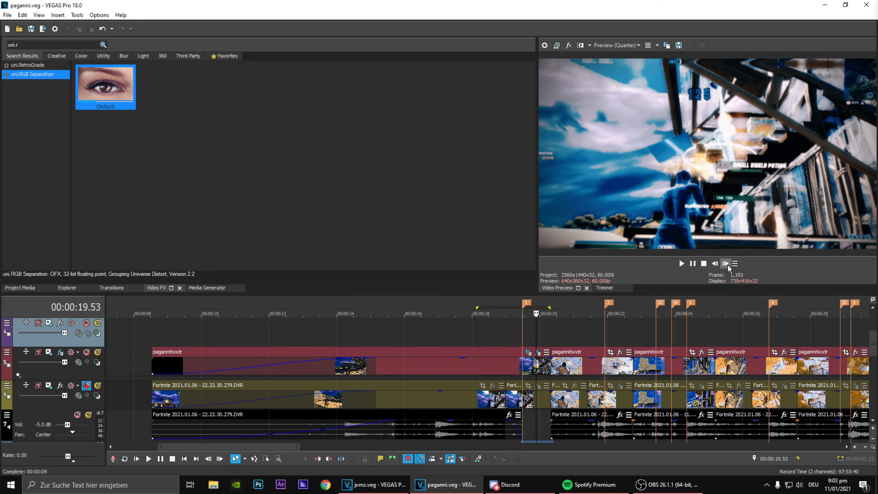
left_click(726, 264)
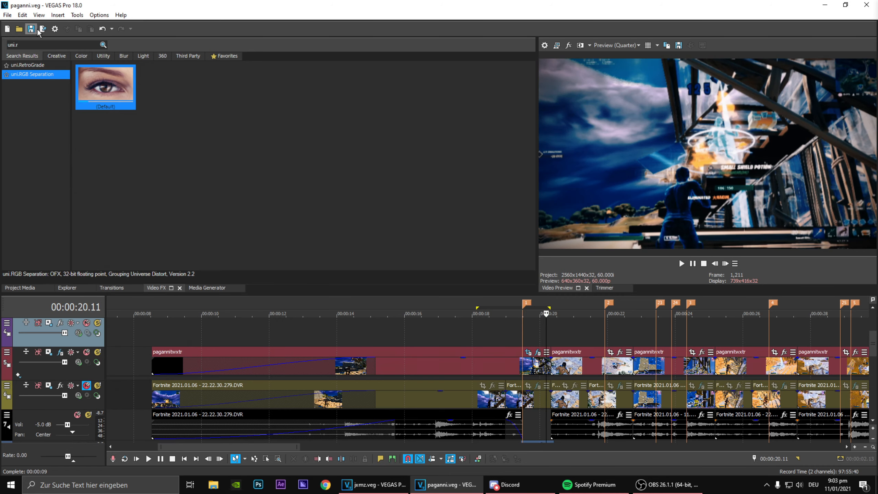
left_click(32, 30)
Examine how the Power Down and 25 Popular Sound FX audio events line up with marker 1.
left_click(515, 336)
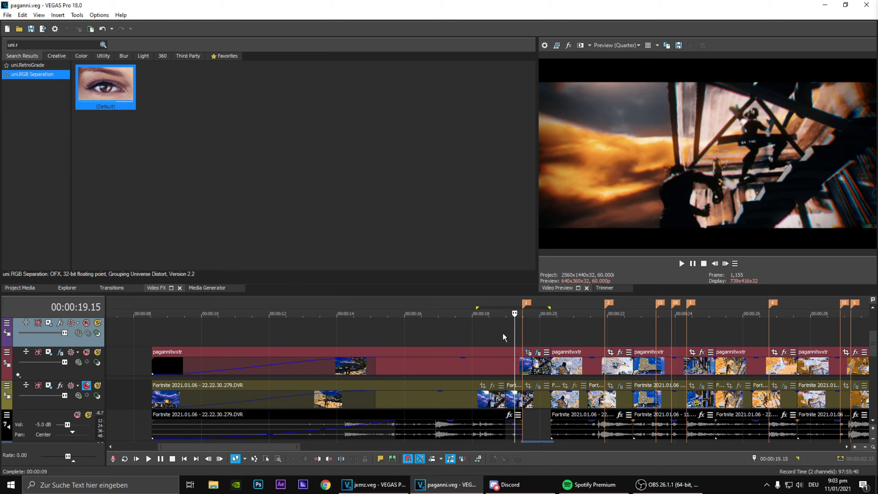
scroll(657, 363, "down", 10)
scroll(531, 381, "up", 5)
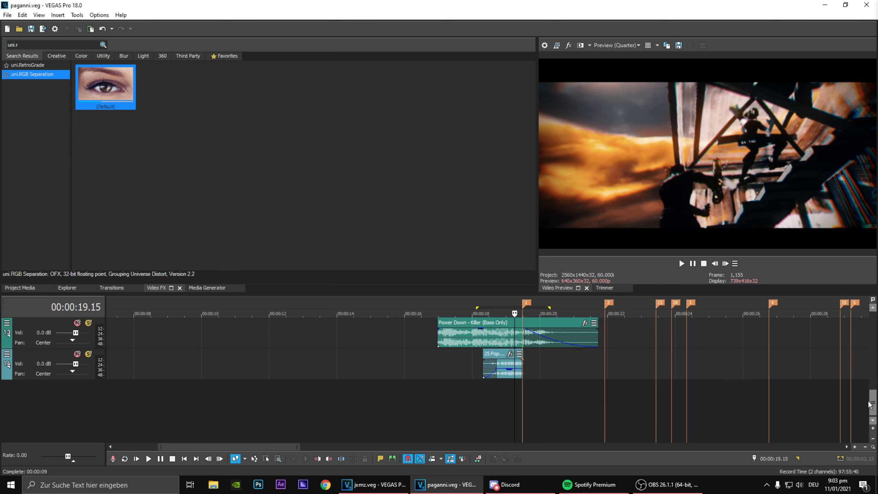
scroll(532, 382, "up", 2)
left_click(395, 355)
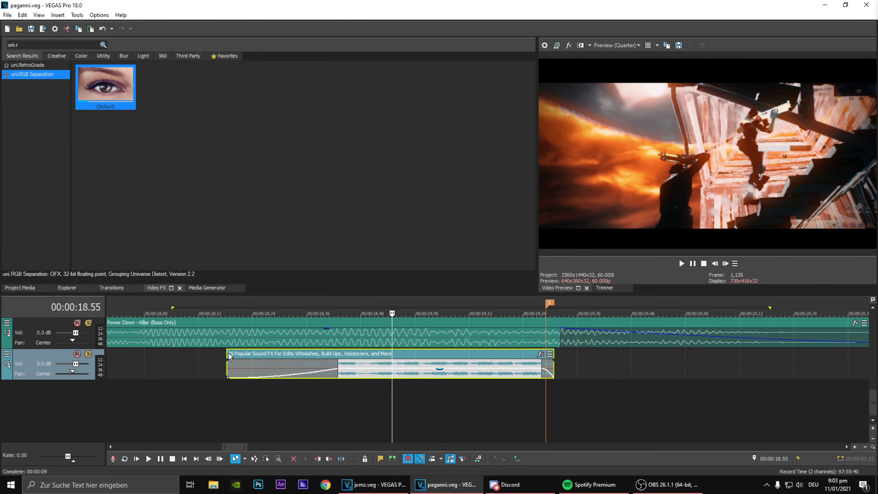
scroll(400, 361, "down", 1)
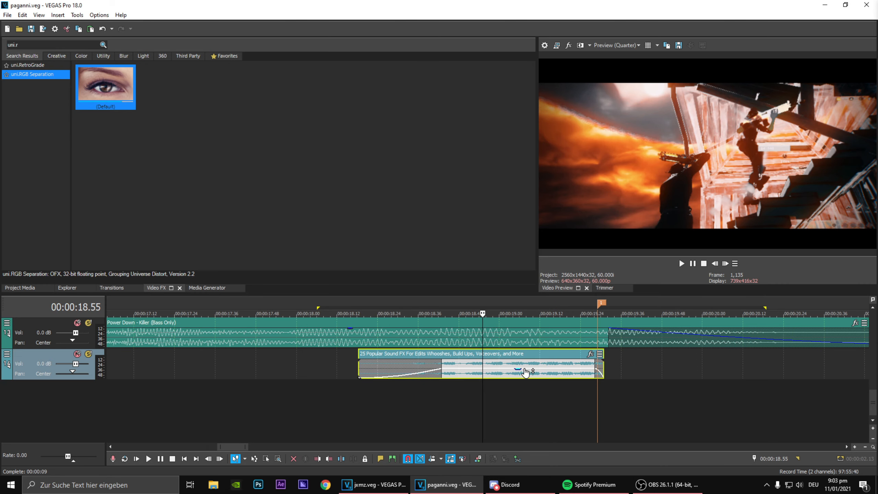
scroll(524, 372, "down", 2)
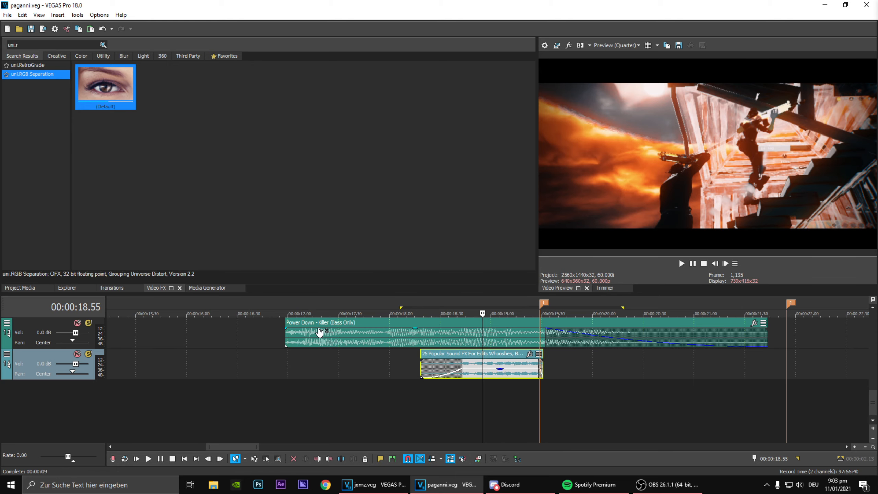
left_click(303, 321)
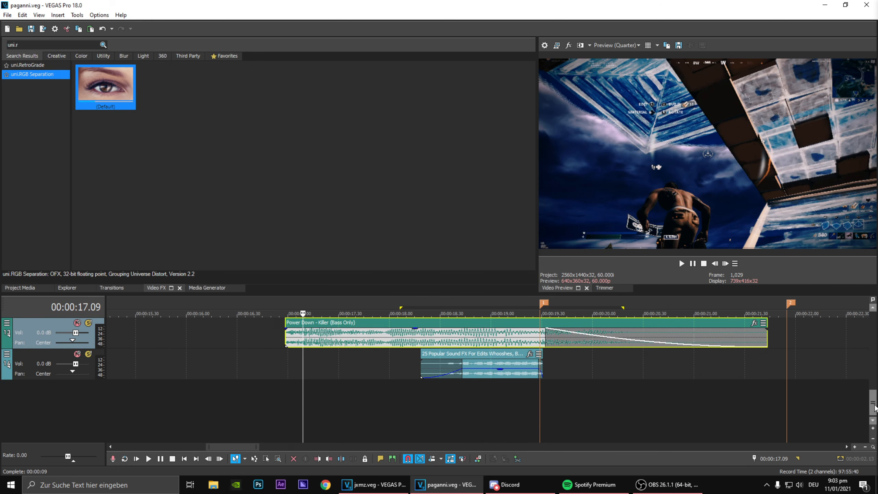
Examine the remaining audio tracks around marker 1, including the 25 Popular Sound FX, dragon200shield, BrxkenBxy song and Bass2 events.
left_click_drag(873, 407, 874, 386)
left_click(420, 384)
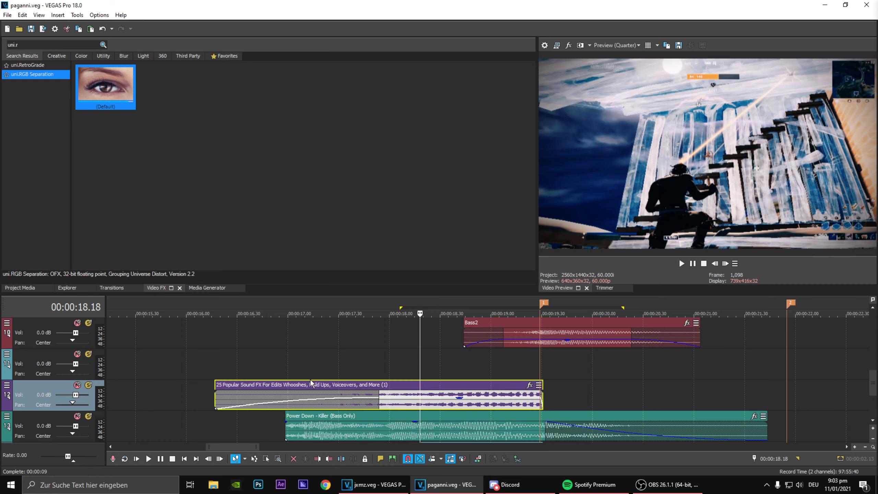
left_click_drag(874, 388, 874, 367)
scroll(494, 374, "left", 2)
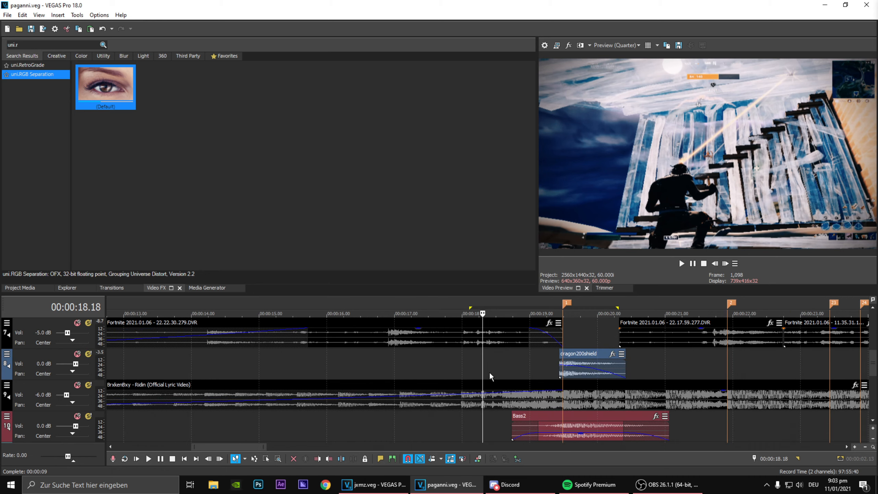
left_click(506, 366)
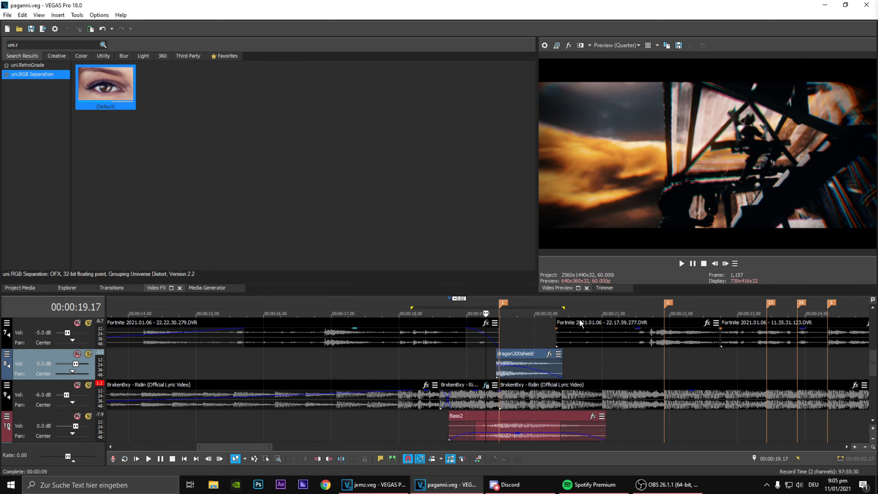
scroll(654, 388, "up", 4)
Switch to the jxmz.veg project, preview its circular crosshair overlay near 00:00:15.16, and copy the pointer fixed event.
key("alt+Tab")
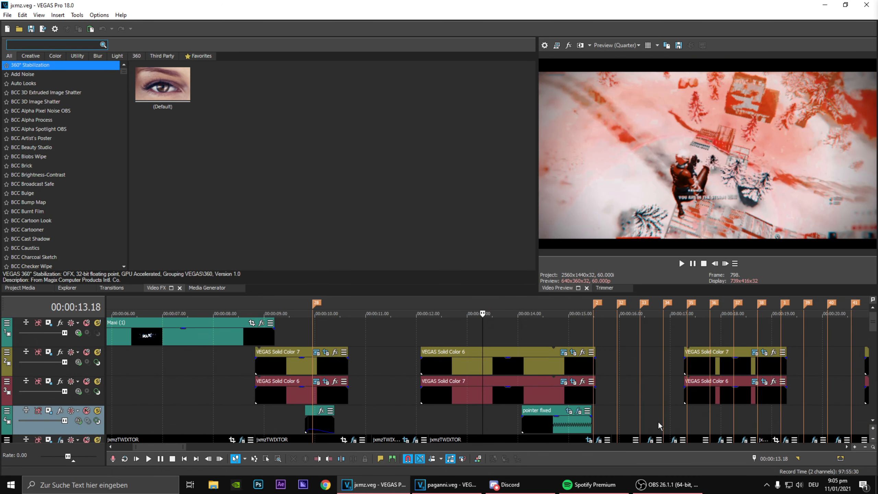
left_click(571, 335)
left_click(631, 334)
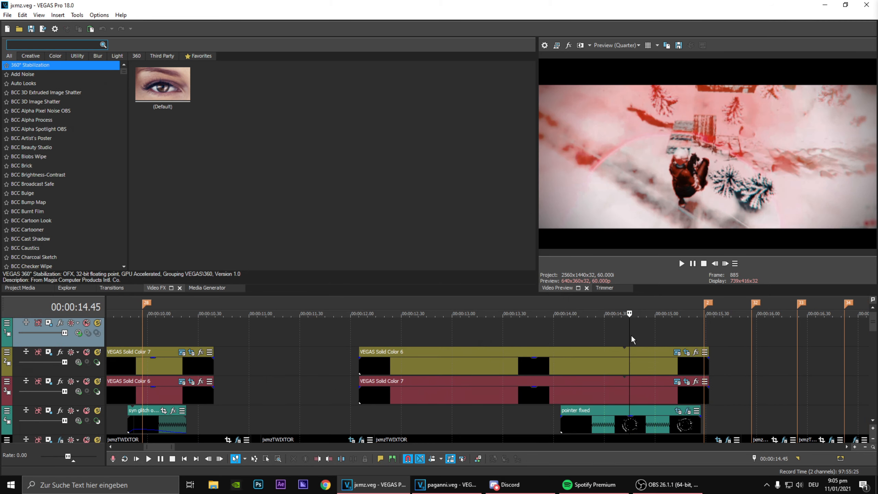
left_click(680, 333)
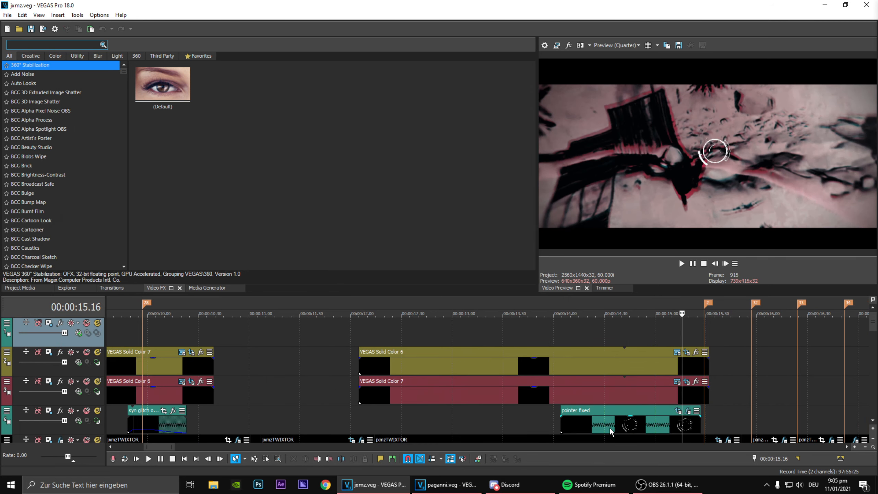
right_click(610, 428)
left_click(632, 144)
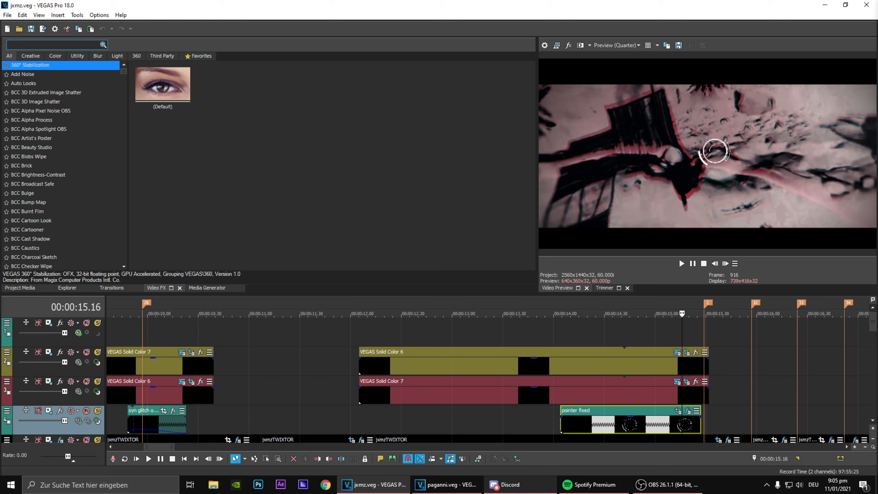
Return to the paganni.veg project and paste the pointer fixed event onto empty video track 4 at 00:00:18.44.
left_click(446, 484)
left_click(452, 357)
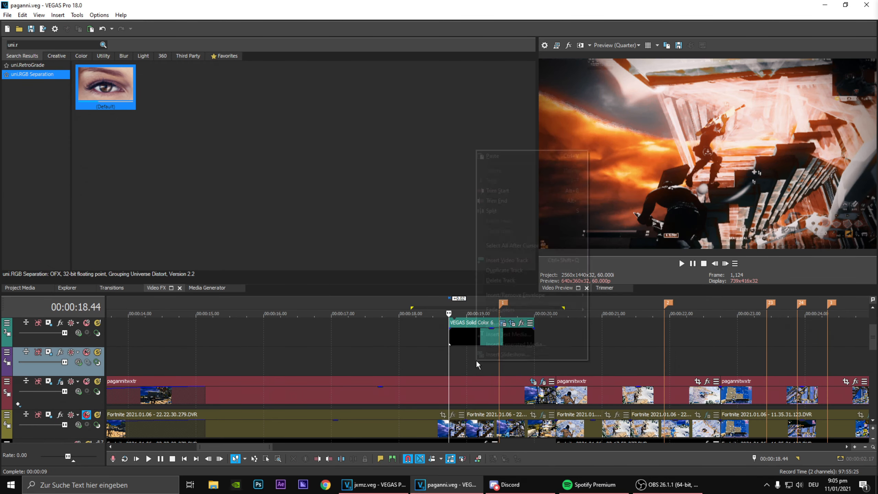
right_click(476, 360)
left_click(491, 189)
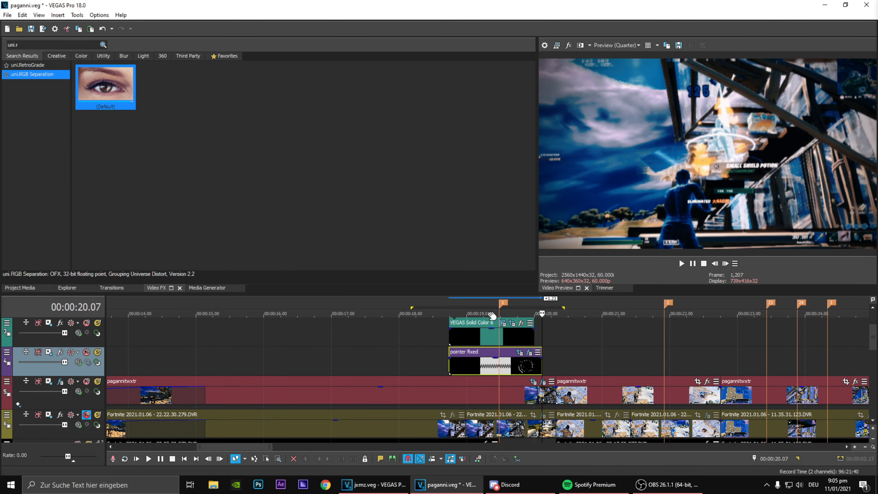
Move the pointer fixed event 15 frames earlier and preview its overlay near 00:00:18.46.
left_click_drag(483, 368, 467, 369)
left_click(460, 313)
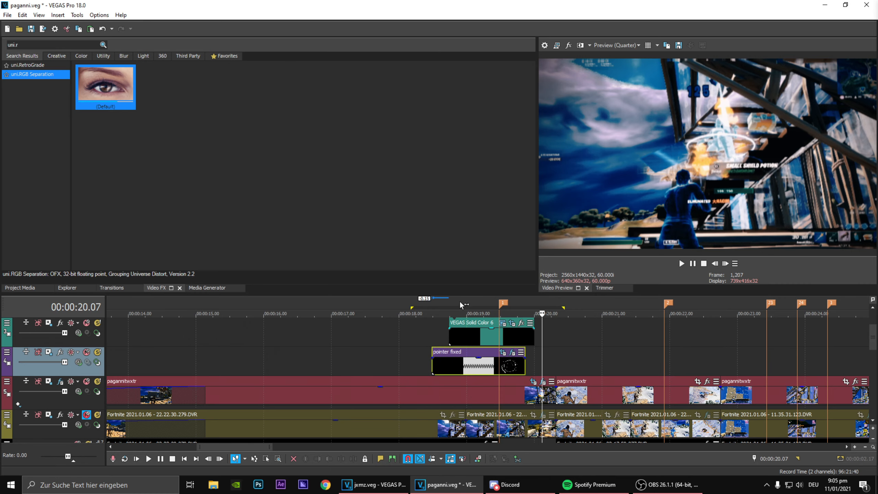
scroll(457, 304, "up", 3)
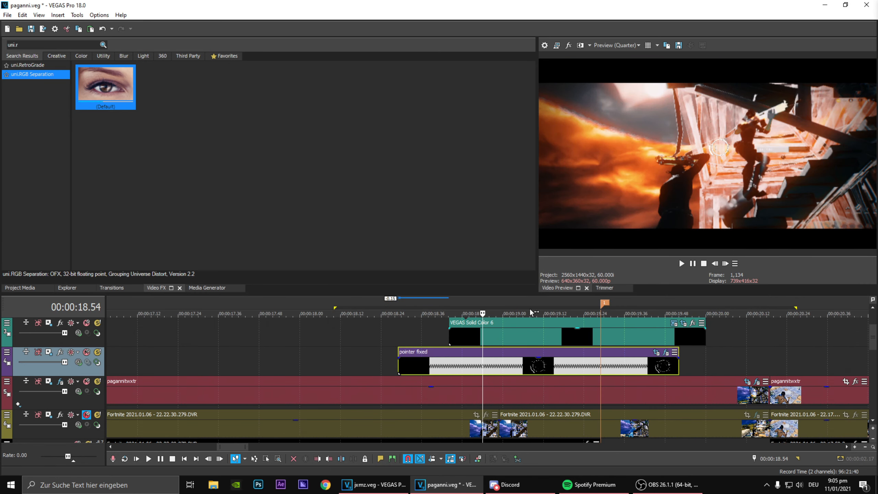
left_click(455, 302)
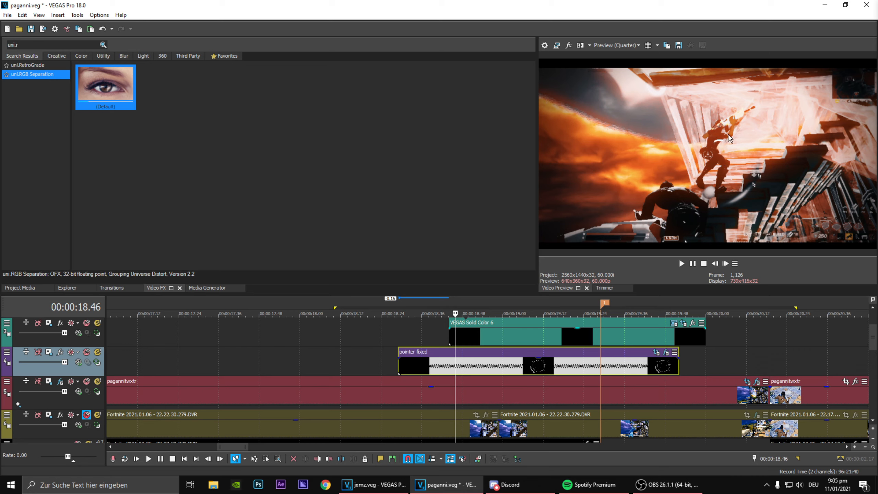
Shift the pointer fixed event 3 frames earlier, checking the footage frame by frame around 00:00:18.41 and its Pan/Crop view.
left_click(718, 262)
left_click(718, 262)
left_click(717, 261)
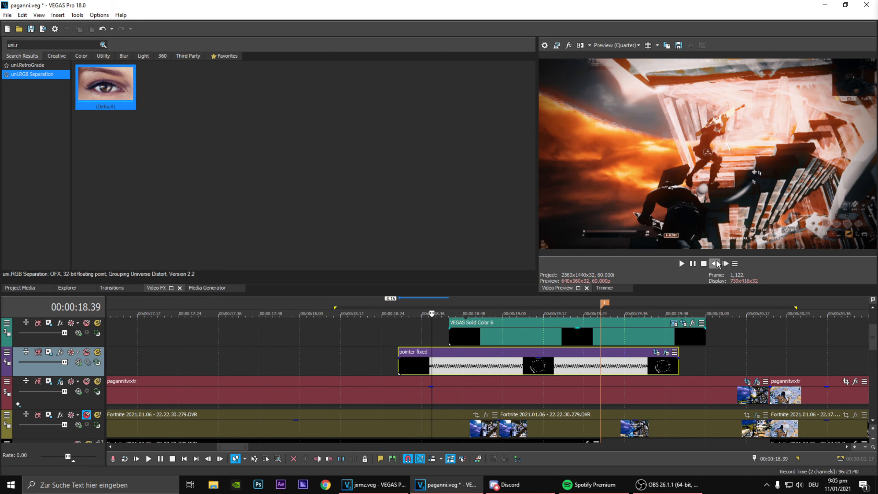
left_click(726, 266)
left_click(726, 267)
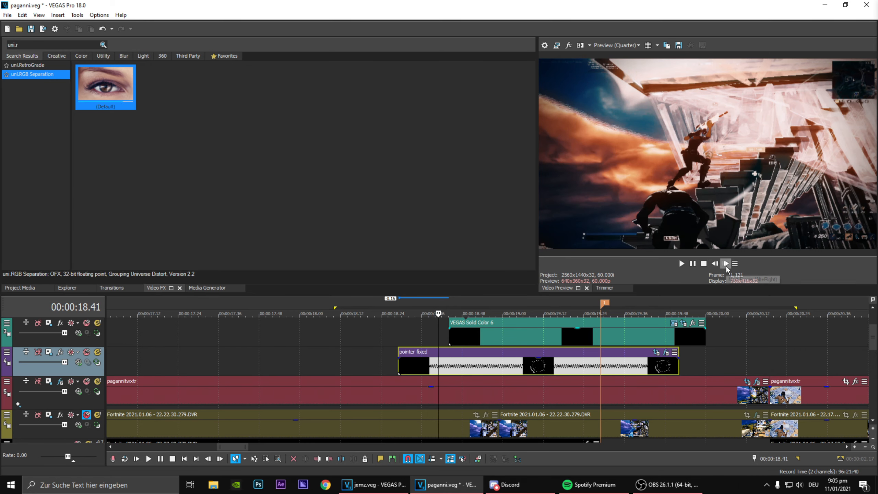
left_click(656, 353)
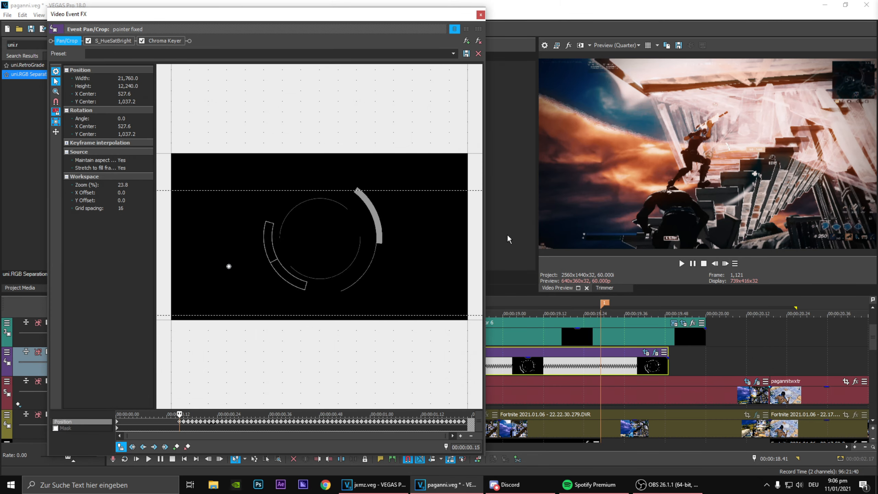
left_click(481, 14)
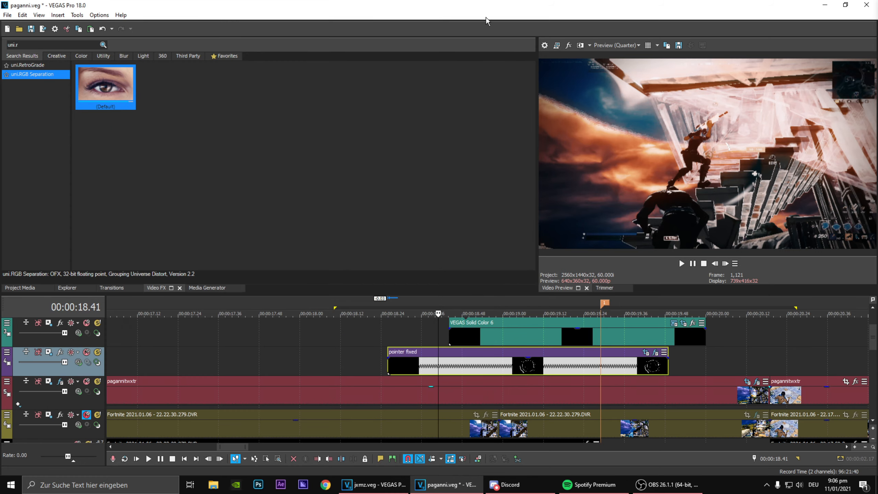
Trim the end of the pointer fixed event at marker 1, 00:00:19.29.
left_click(605, 305)
right_click(610, 362)
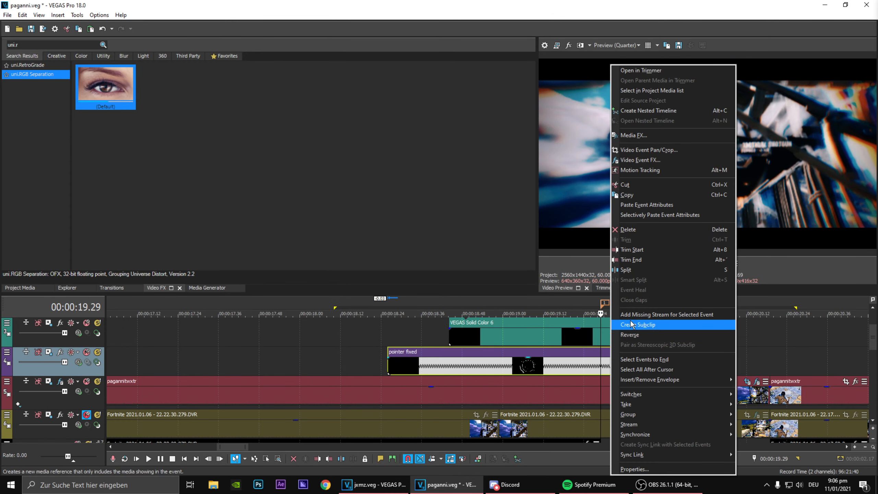
left_click(626, 269)
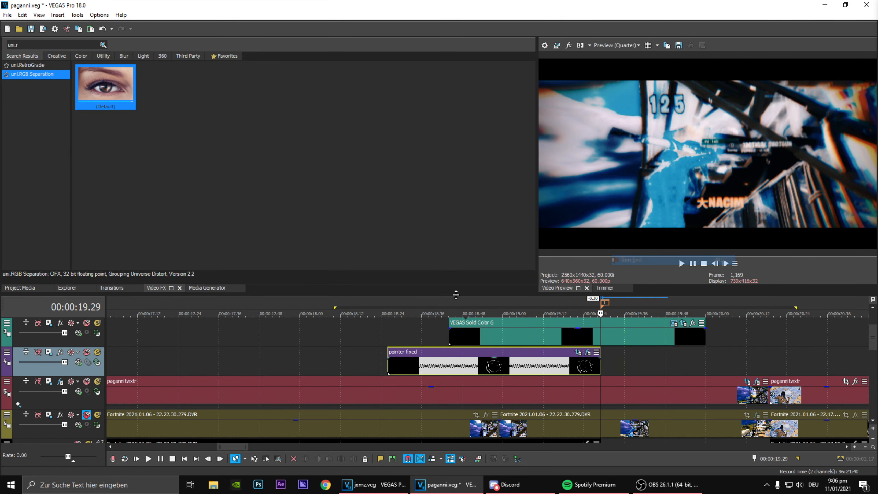
At keyframe 00:00:00.15 of the pointer fixed Pan/Crop, move the frame to X Center 2,407.6 and Y Center 2,405.3, and save the project.
left_click(578, 352)
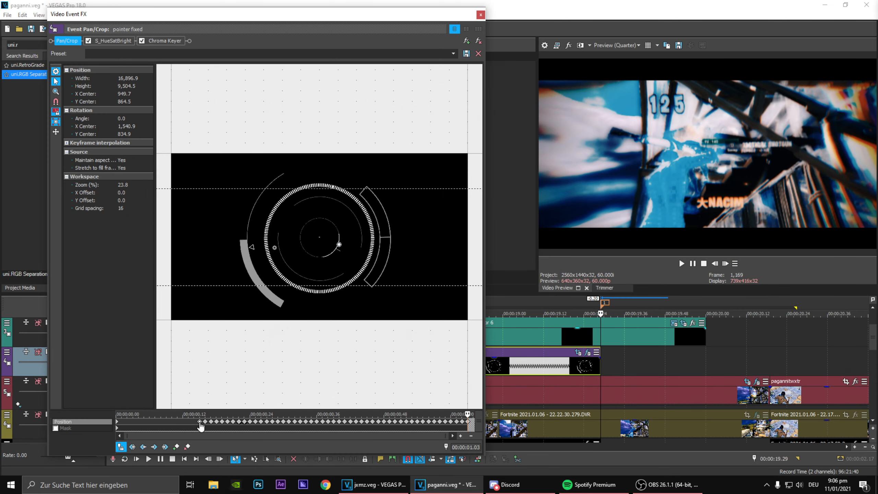
left_click(201, 427)
left_click_drag(365, 265, 433, 297)
left_click_drag(340, 233, 413, 264)
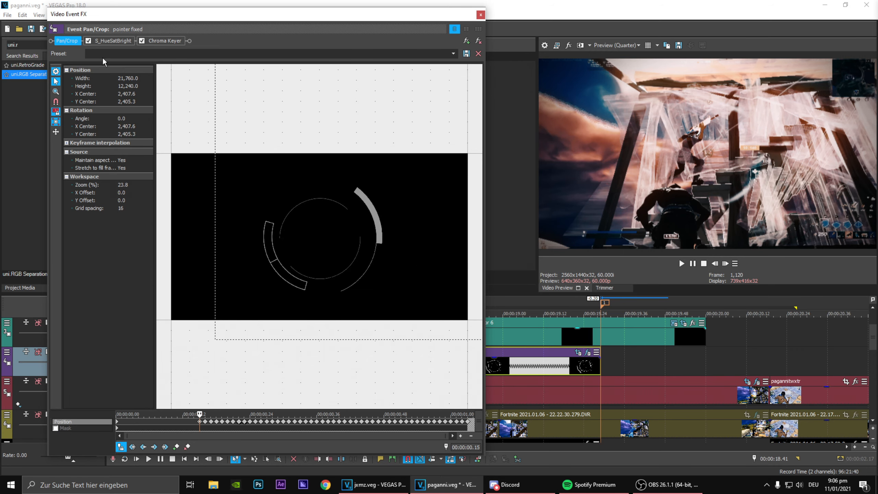
key("ctrl+s")
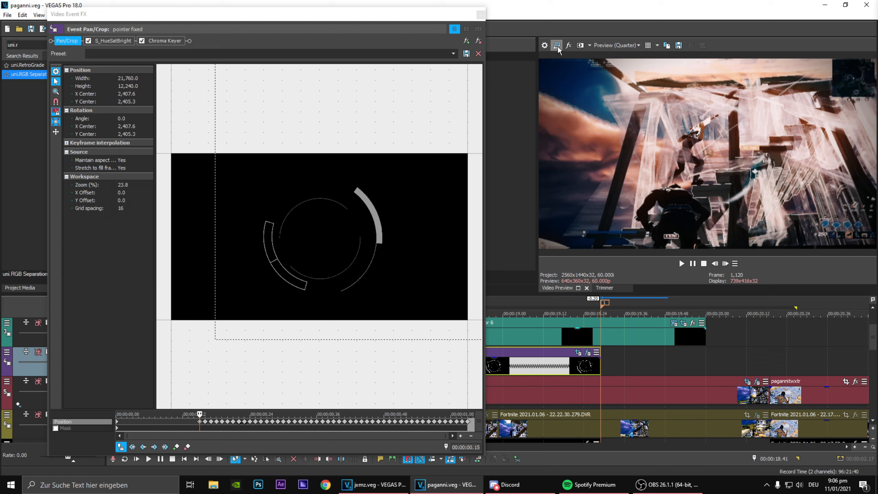
Set the video preview quality to Preview (Half) and fine-tune the crosshair overlay's placement in Pan/Crop.
left_click(617, 45)
mouse_move(613, 64)
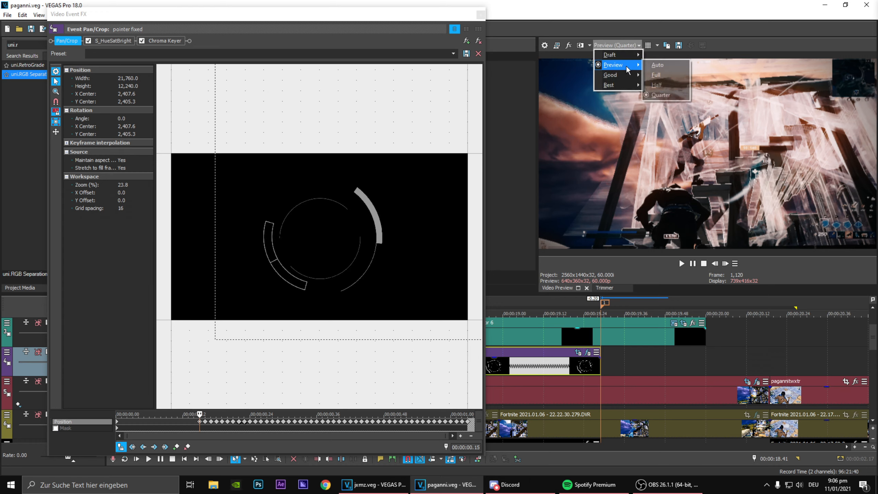
left_click(663, 83)
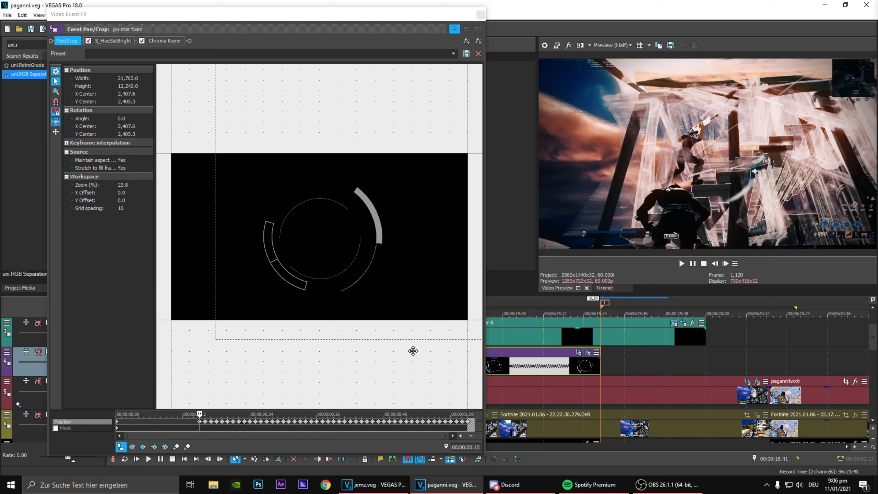
left_click_drag(322, 270, 327, 260)
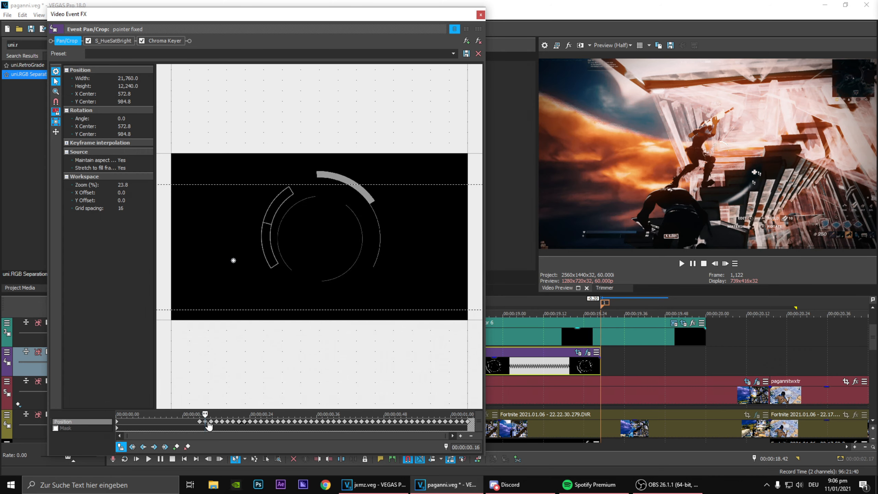
Delete the copied Pan/Crop position keyframes following 00:00:00.15 on the pointer fixed event.
key("Delete")
left_click(210, 422)
key("Delete")
left_click(216, 422)
key("Delete")
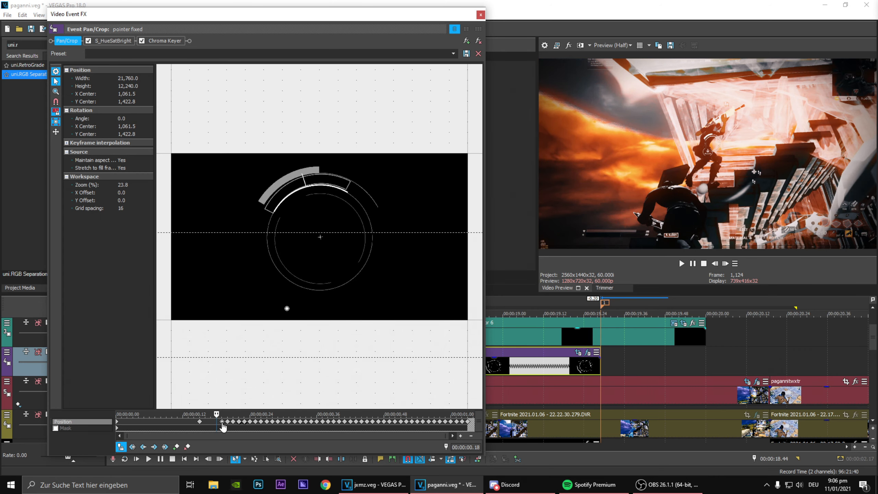
left_click(222, 422)
key("Delete")
left_click(228, 422)
key("Delete")
left_click(233, 422)
key("Delete")
left_click(239, 422)
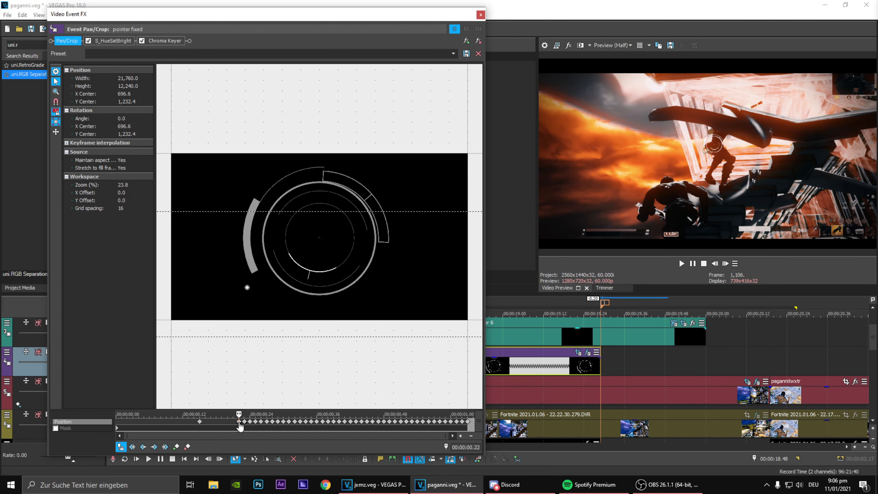
key("Delete")
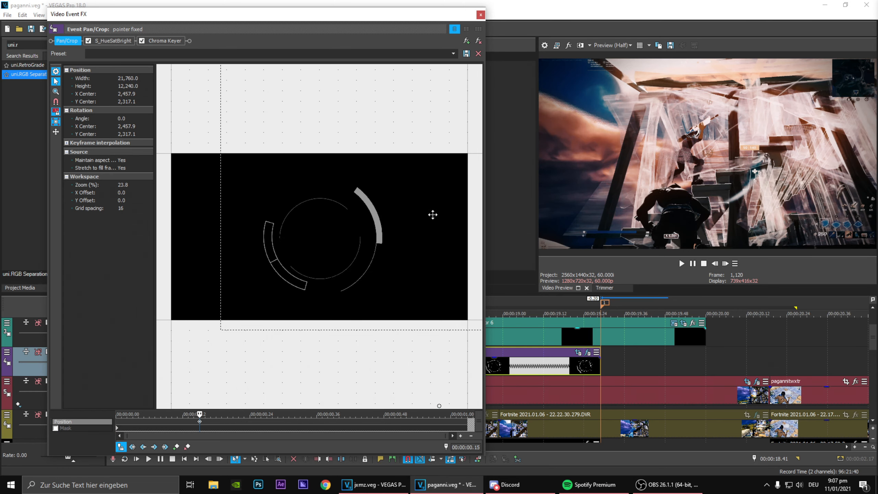
Turn on the external monitor preview and reposition the crosshair frame by frame with Pan/Crop keyframes, following the enemy from about 00:00:00.15 to 00:00:00.57.
left_click_drag(358, 217, 356, 213)
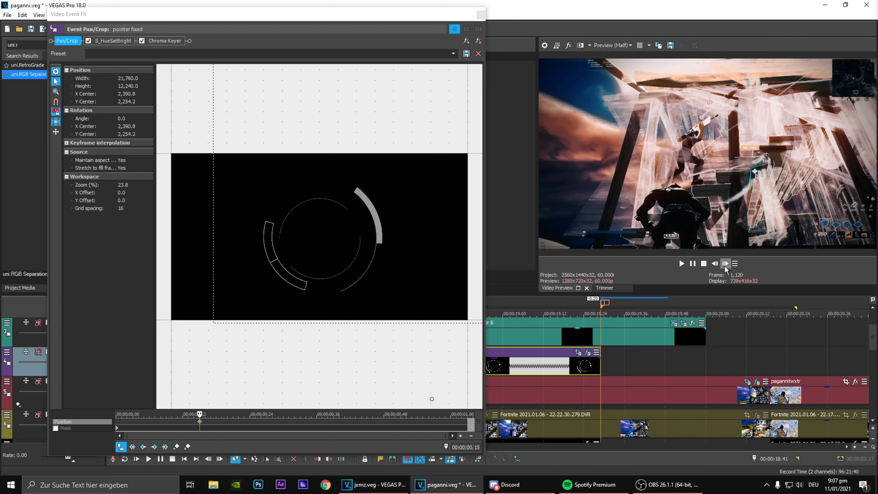
left_click_drag(374, 253, 334, 260)
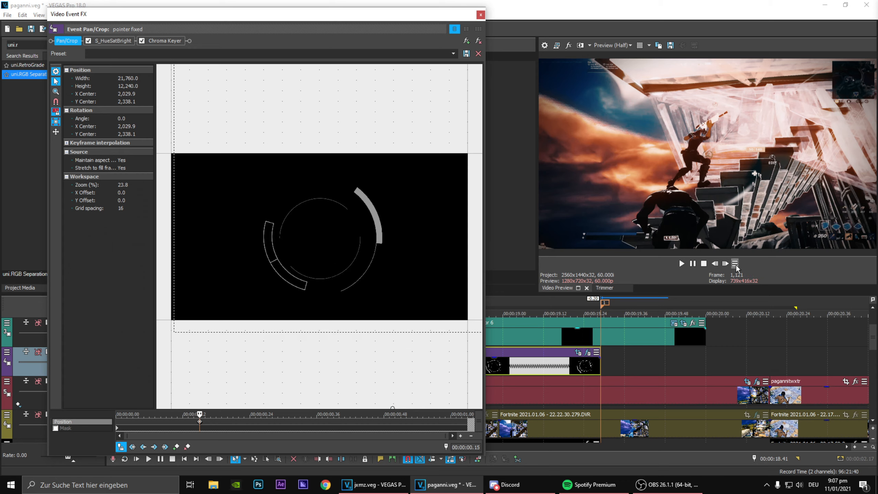
left_click(556, 48)
left_click_drag(331, 298, 330, 298)
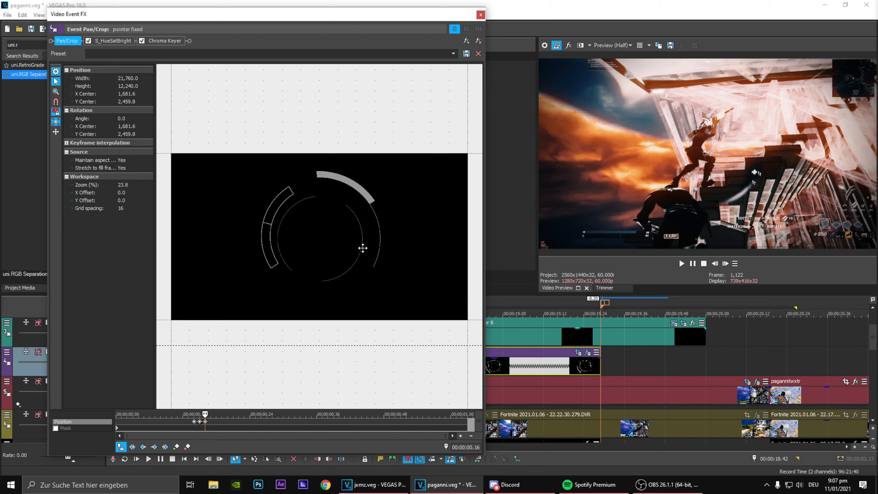
left_click(726, 264)
left_click_drag(411, 296, 398, 308)
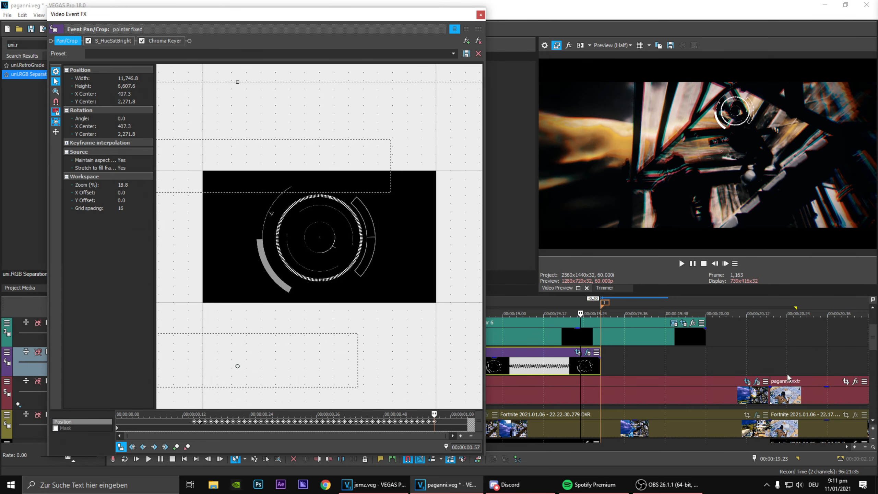
Disable the S_Hotspots and S_DistortRGB effects on the pagannitwxtr clip.
left_click(757, 381)
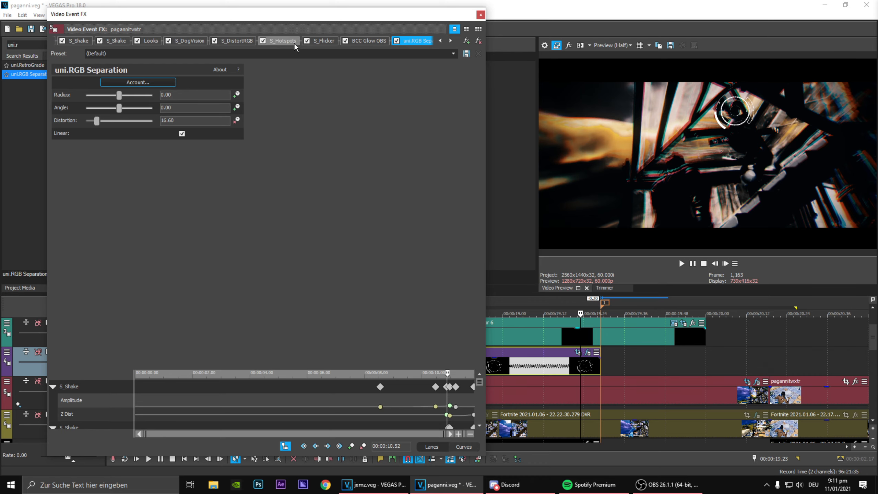
left_click(262, 40)
left_click(214, 41)
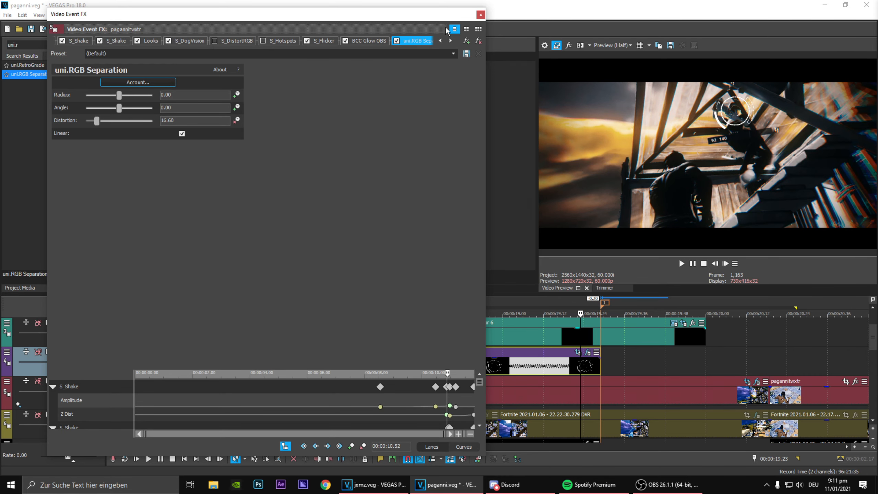
left_click(481, 14)
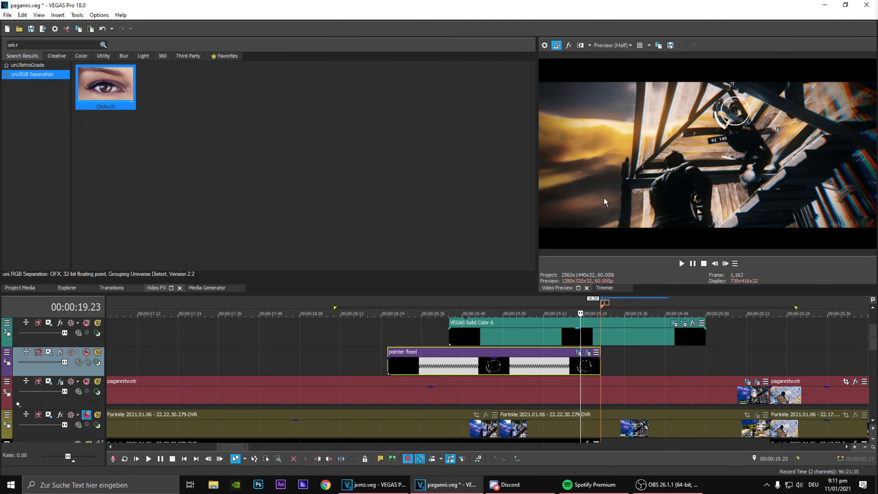
Fine-tune the crosshair's Pan/Crop position frame by frame around 00:00:00.57 and trim the end of the pointer fixed event to just before marker 1.
left_click(578, 353)
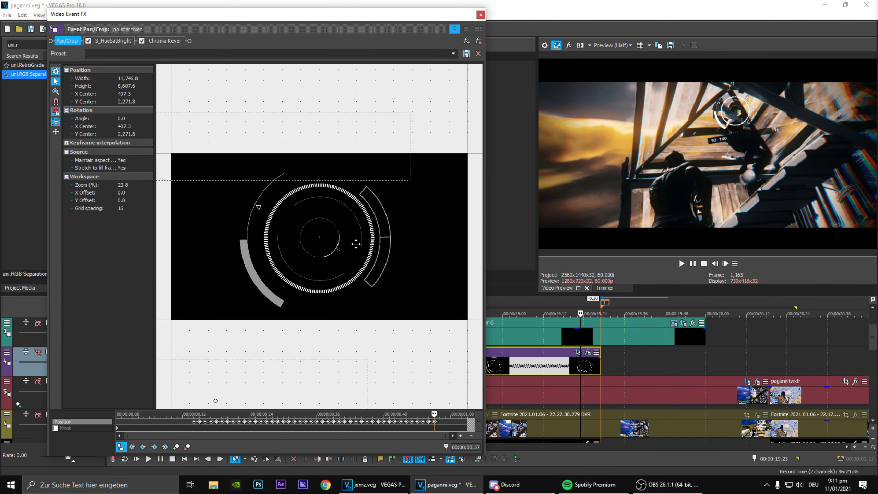
left_click_drag(356, 244, 364, 258)
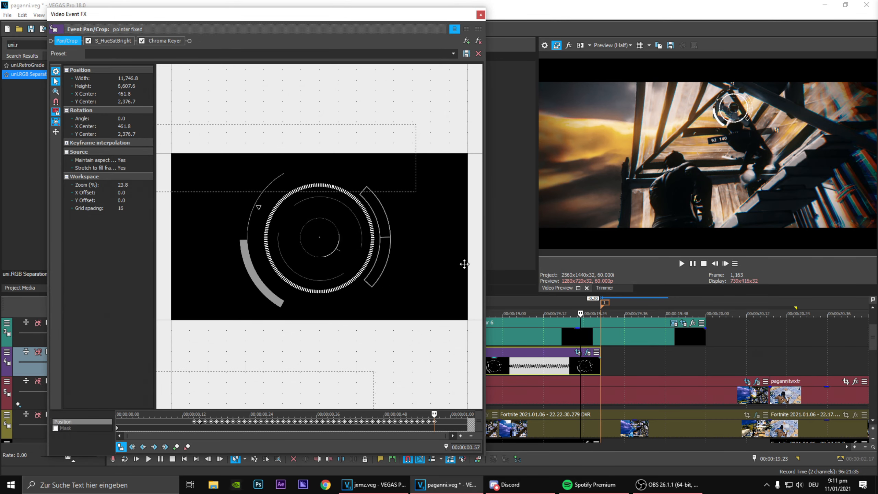
left_click(713, 264)
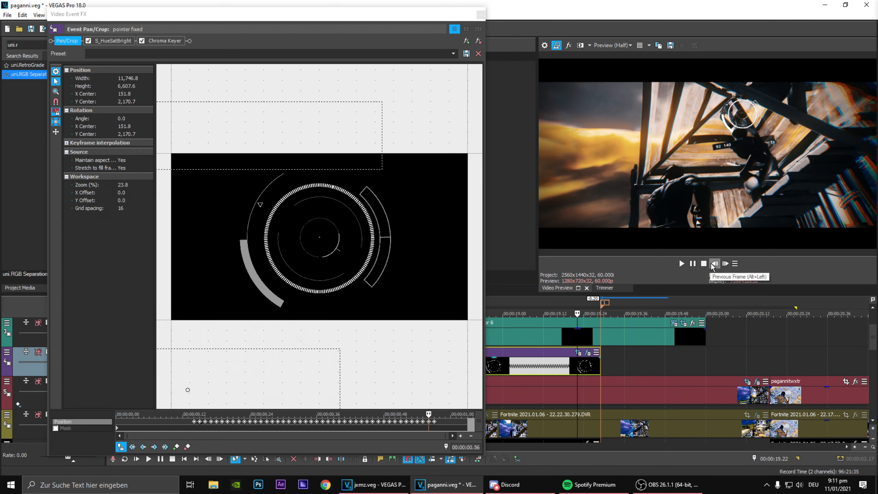
left_click_drag(406, 290, 413, 284)
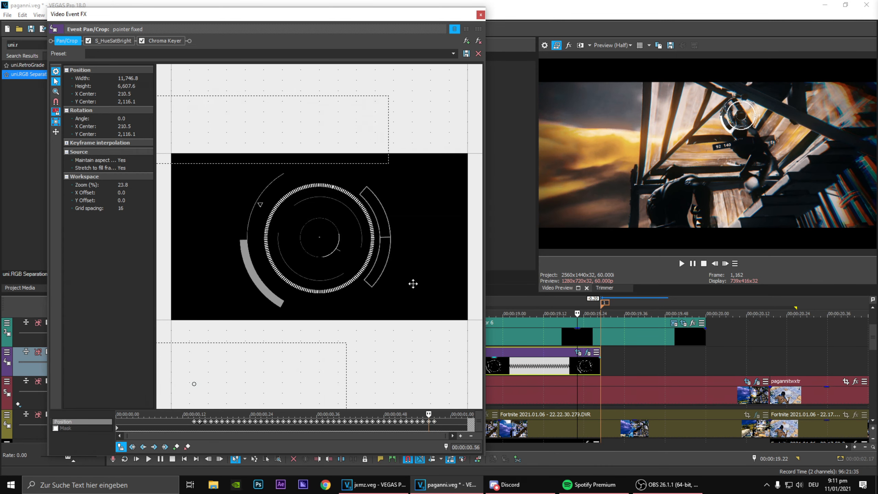
left_click(715, 264)
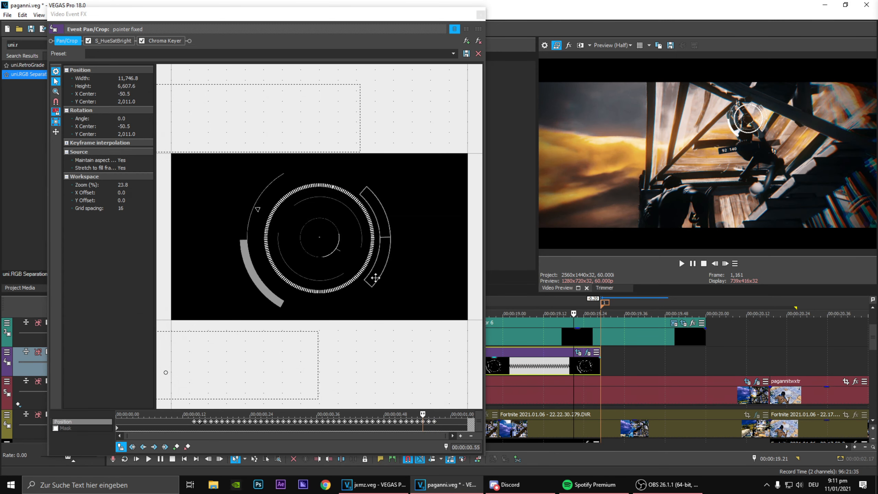
left_click(725, 263)
left_click(725, 263)
left_click(726, 263)
left_click_drag(375, 283, 389, 263)
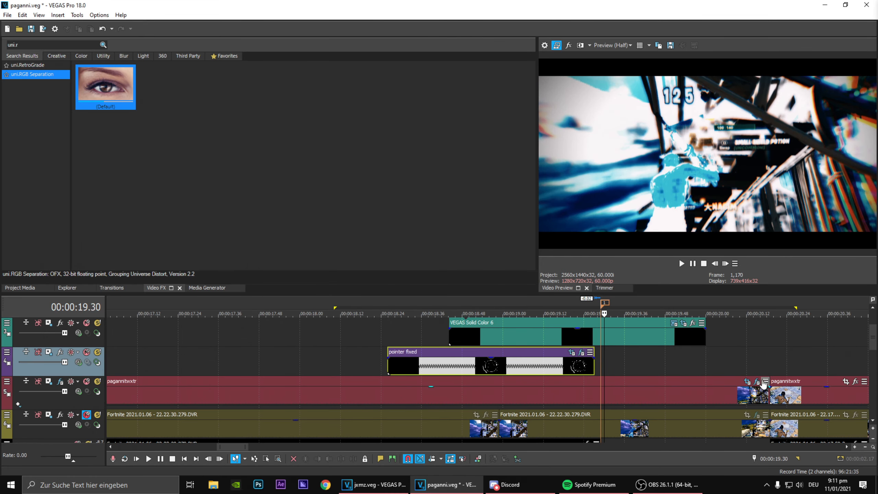
Re-enable the S_DistortRGB and S_Hotspots effects on the pagannitwxtr clip and save the project.
left_click(757, 381)
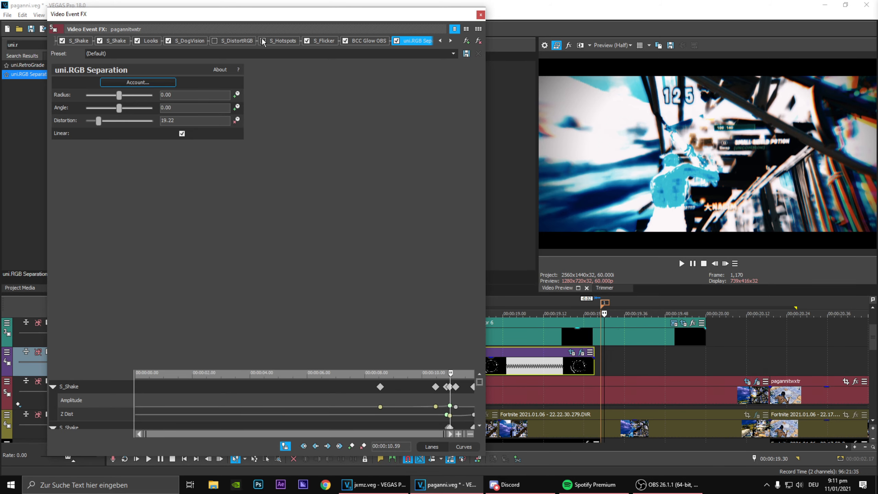
left_click(481, 14)
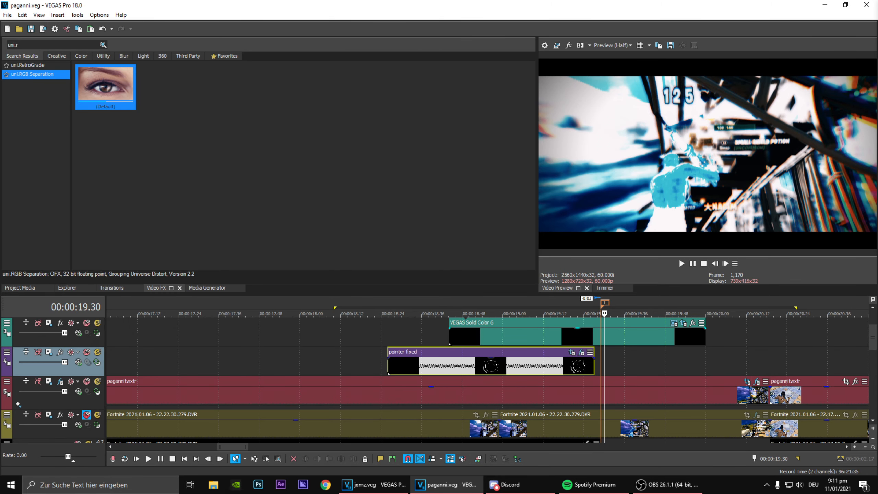
Play back the section around marker 1, from before the pointer fixed event to the end of the first pagannitwxtr clip.
scroll(756, 321, "down", 2)
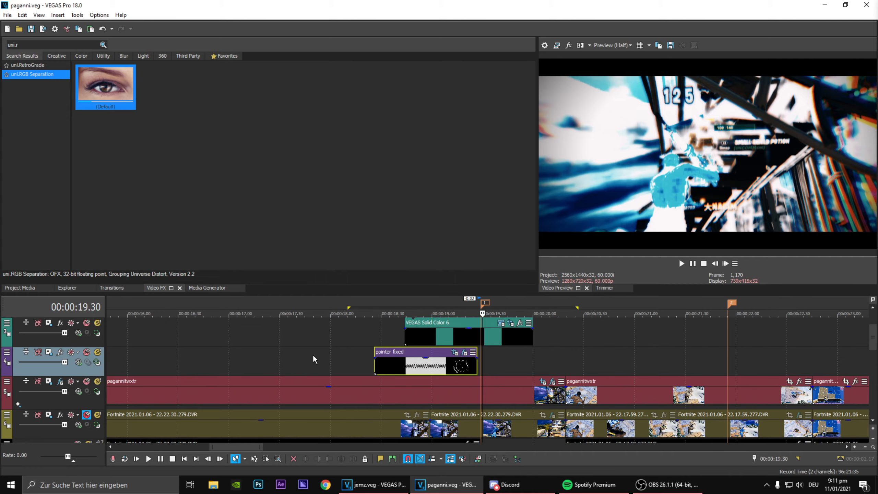
left_click_drag(322, 349, 293, 348)
key("space")
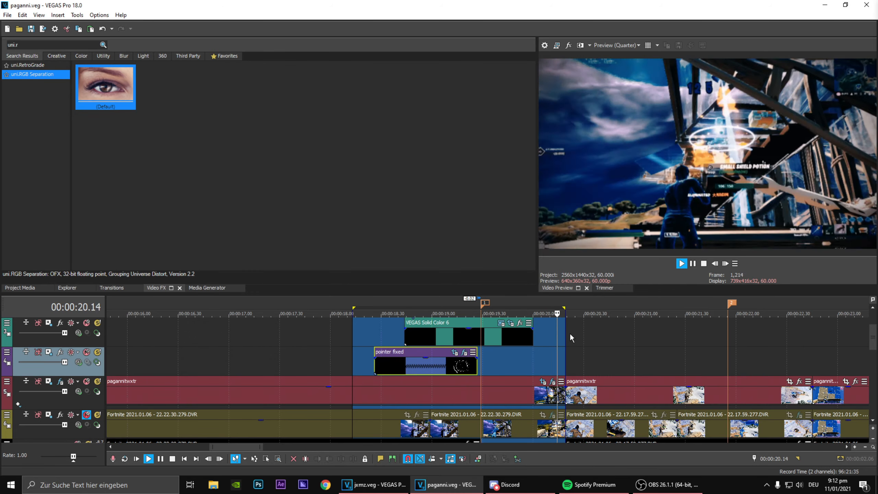
left_click(362, 299)
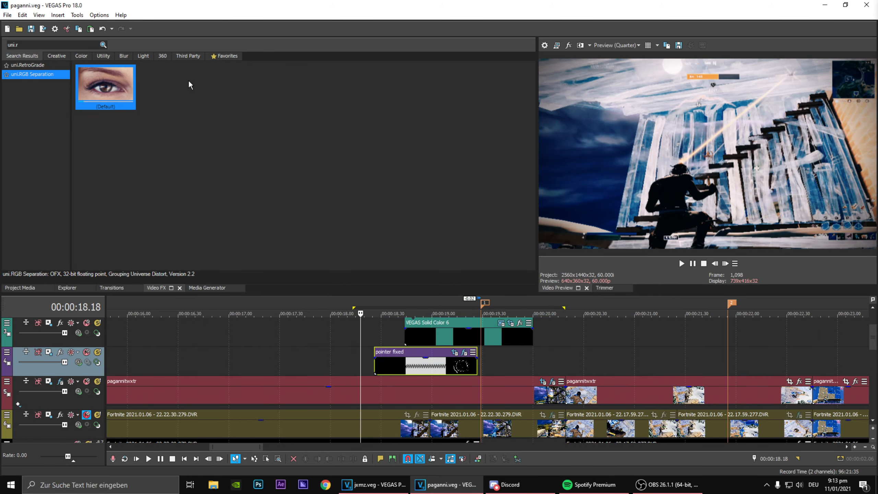
Scrub through the frames around marker 1 up to about 00:00:20.15 to check the crosshair and the effects.
left_click_drag(416, 296, 473, 304)
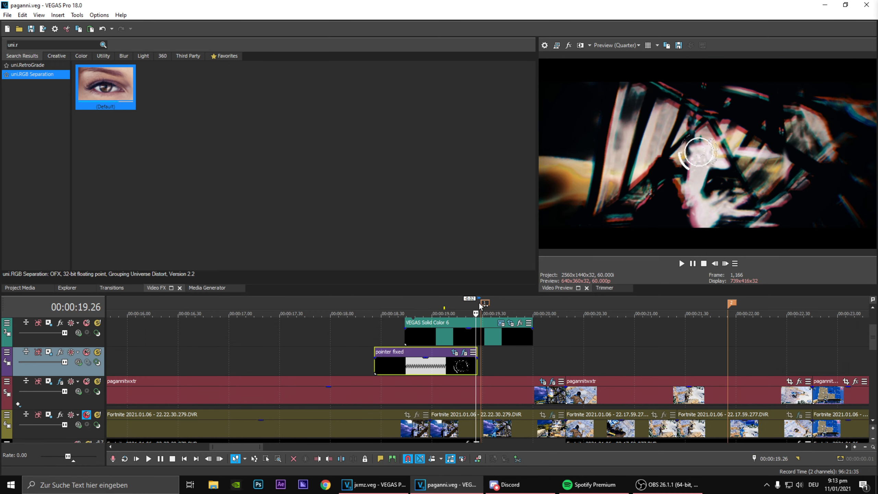
left_click(504, 306)
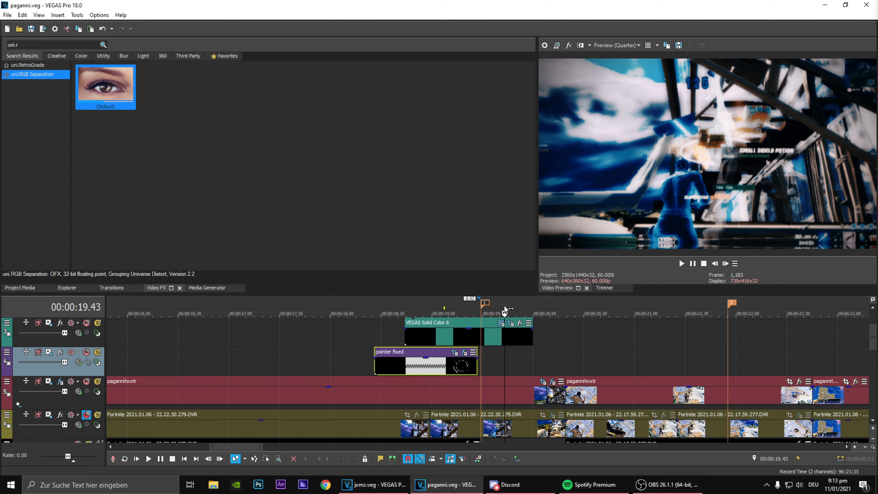
scroll(508, 311, "down", 2)
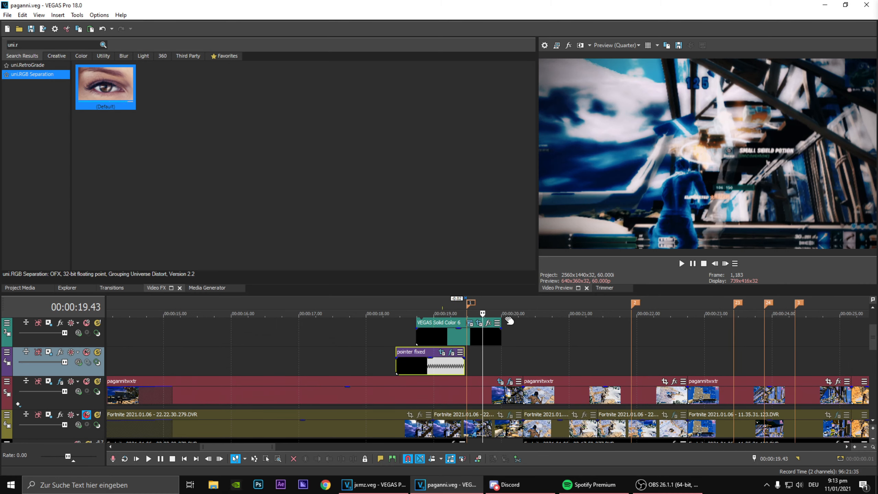
left_click(497, 300)
left_click(510, 302)
left_click(518, 300)
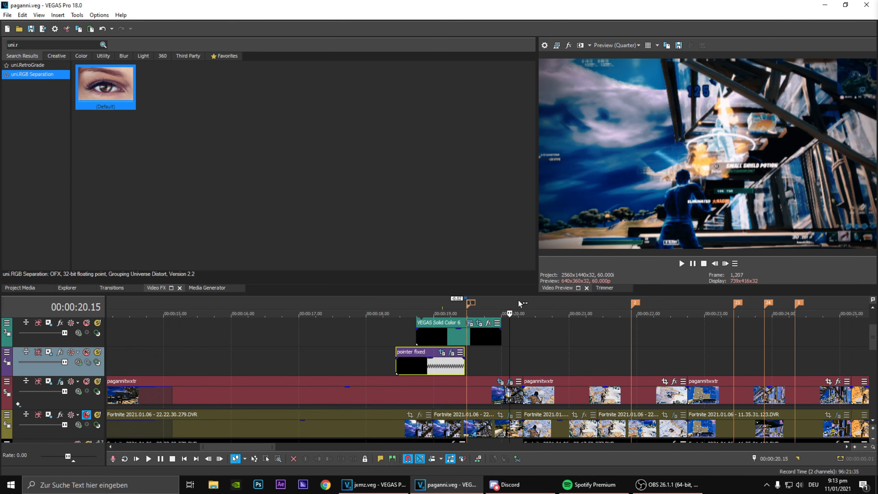
left_click_drag(392, 304, 479, 347)
left_click(484, 355)
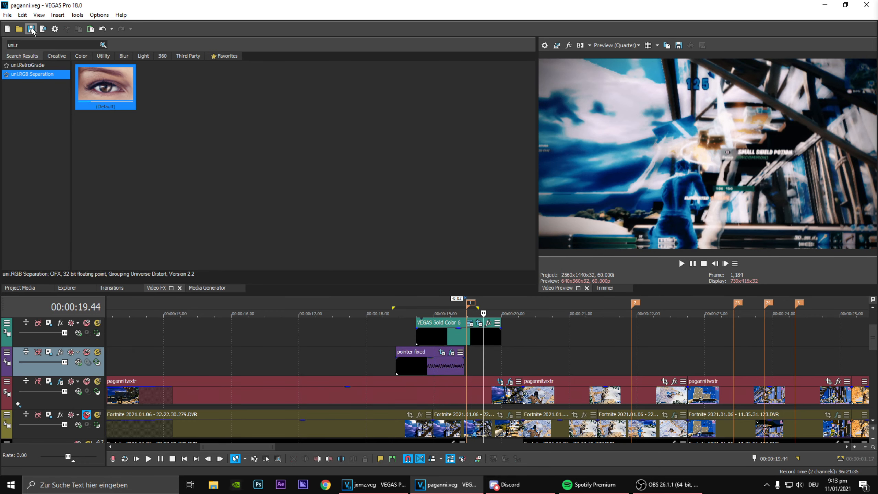